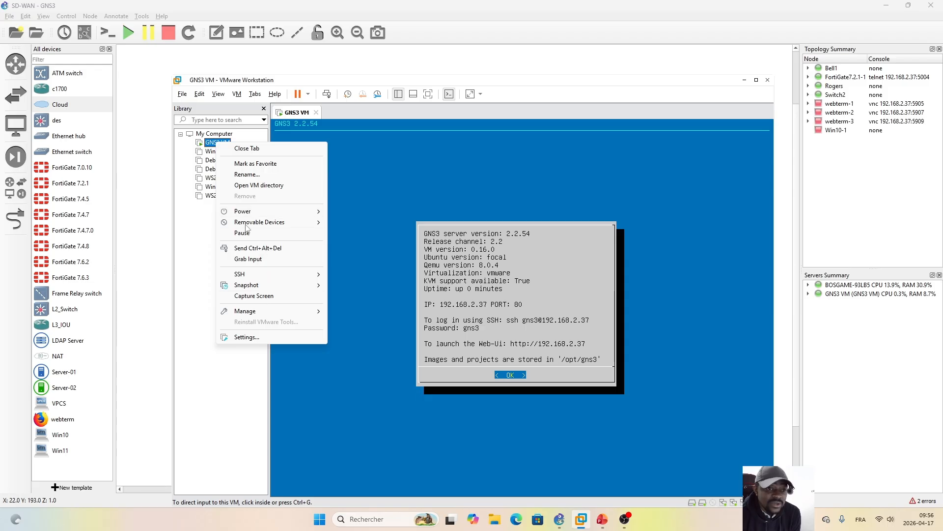
Review the connection settings of the GNS3 VM's three network adapters, and close its settings without changes.
left_click(196, 256)
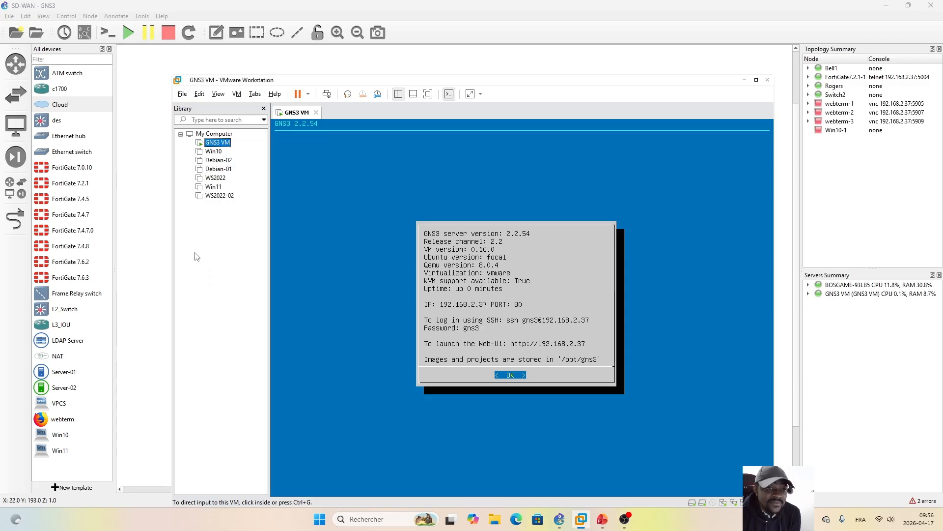
right_click(223, 143)
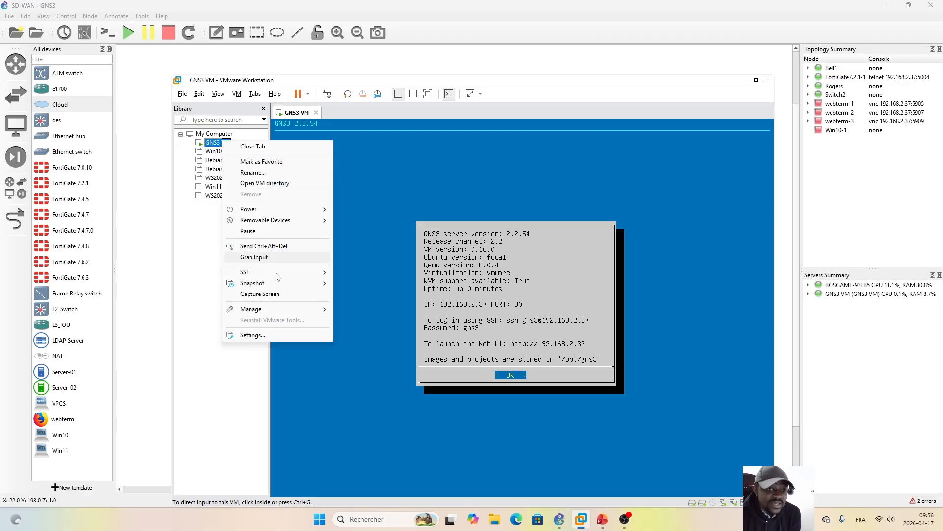
left_click(253, 335)
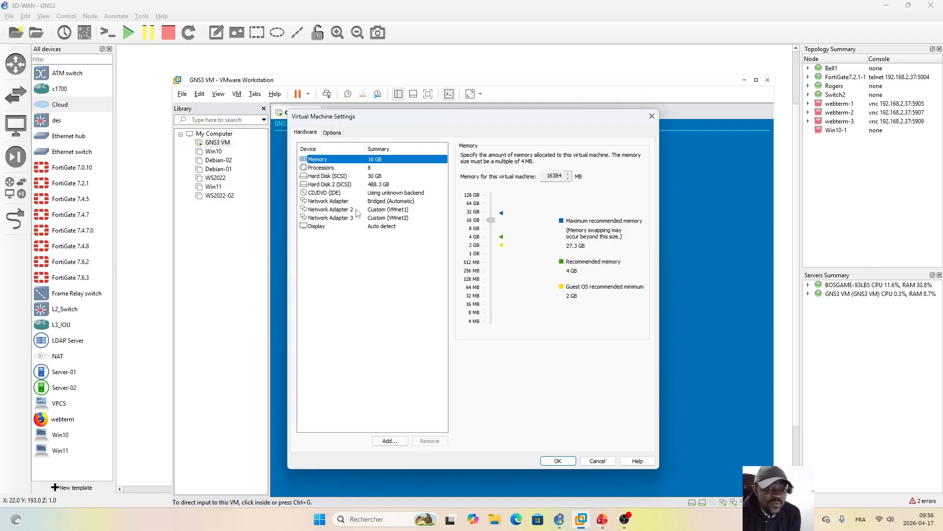
left_click(386, 211)
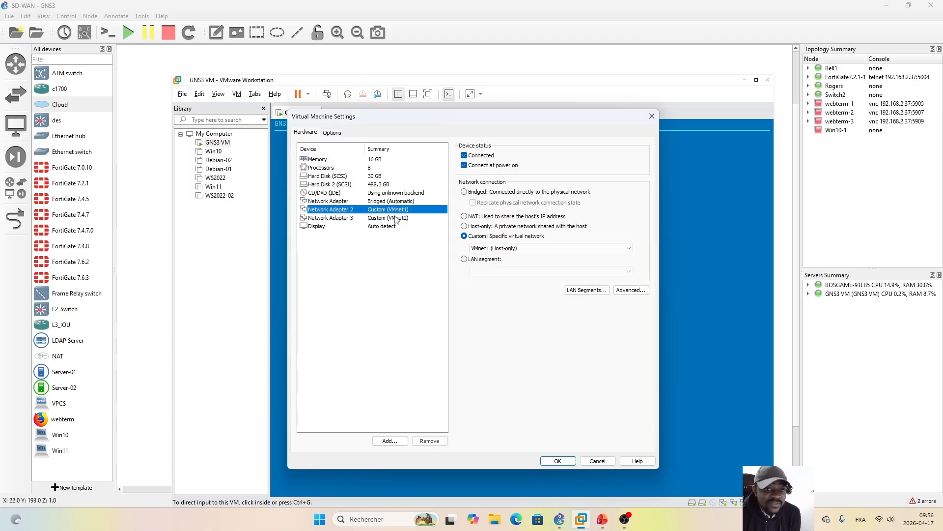
left_click(374, 219)
left_click(387, 201)
left_click(384, 210)
left_click(384, 219)
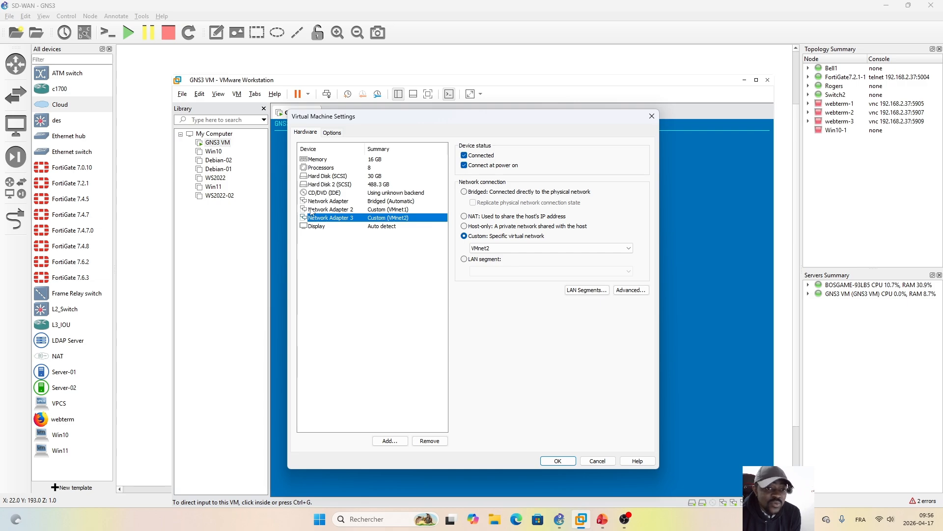
left_click(387, 202)
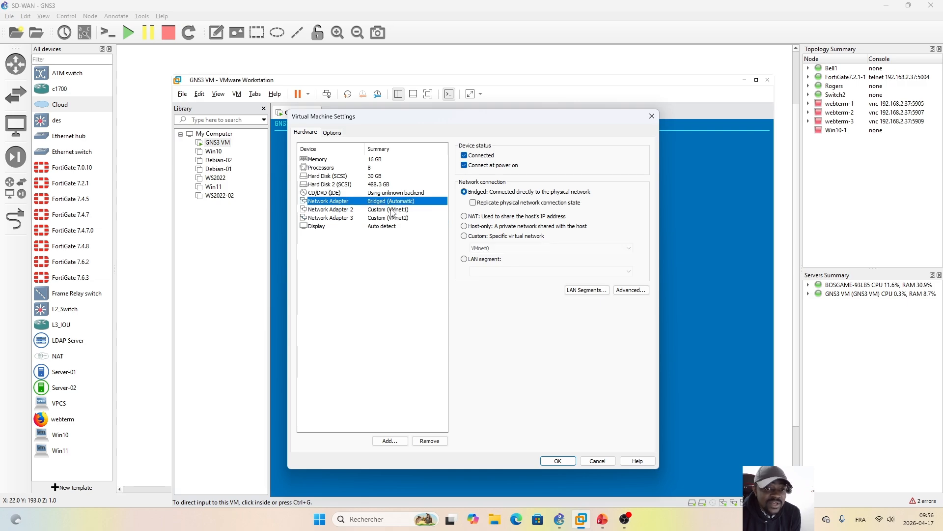
left_click(392, 209)
left_click(390, 219)
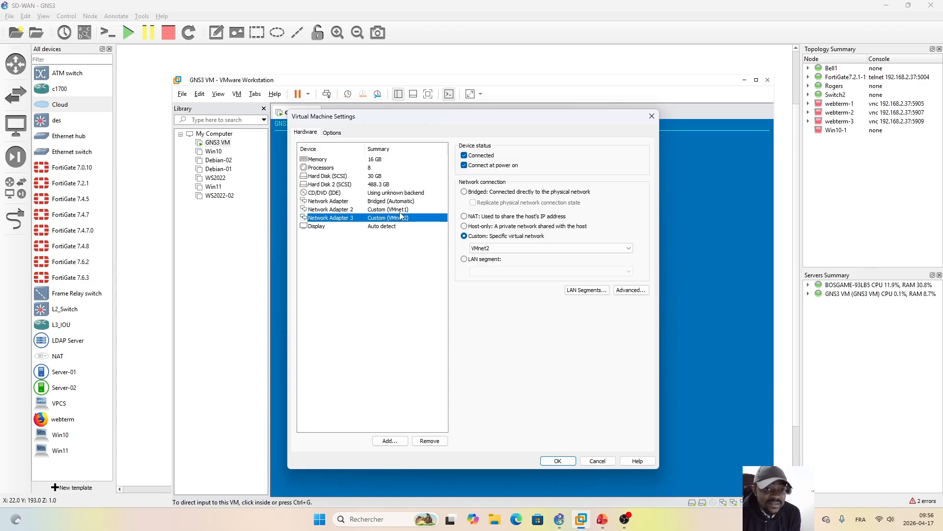
left_click(651, 118)
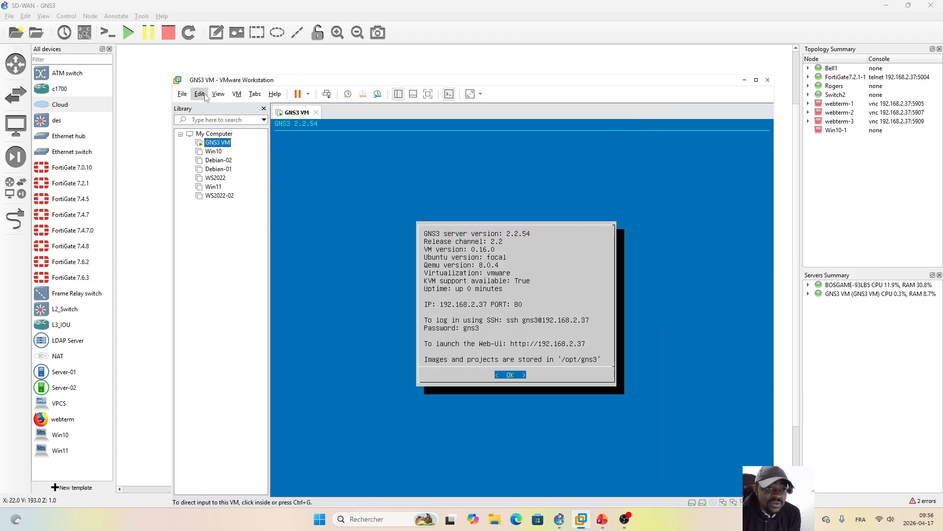
Open the Virtual Network Editor to view the VMnet list, and switch to the nested virtualization slide in PowerPoint.
left_click(200, 95)
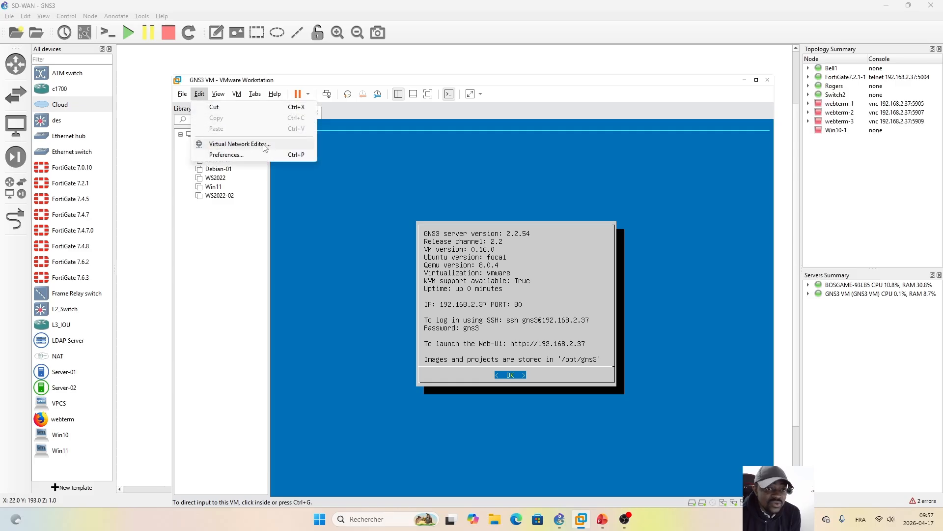
left_click(240, 144)
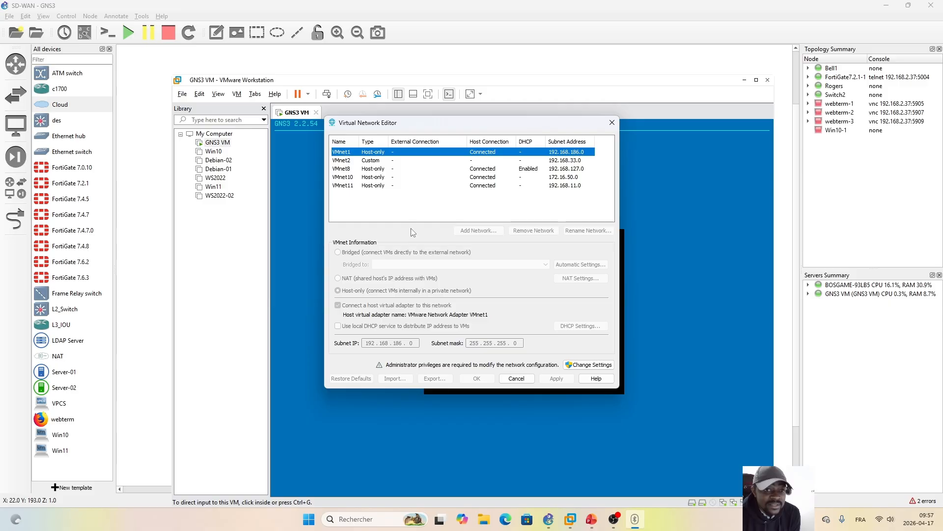
left_click_drag(462, 122, 497, 169)
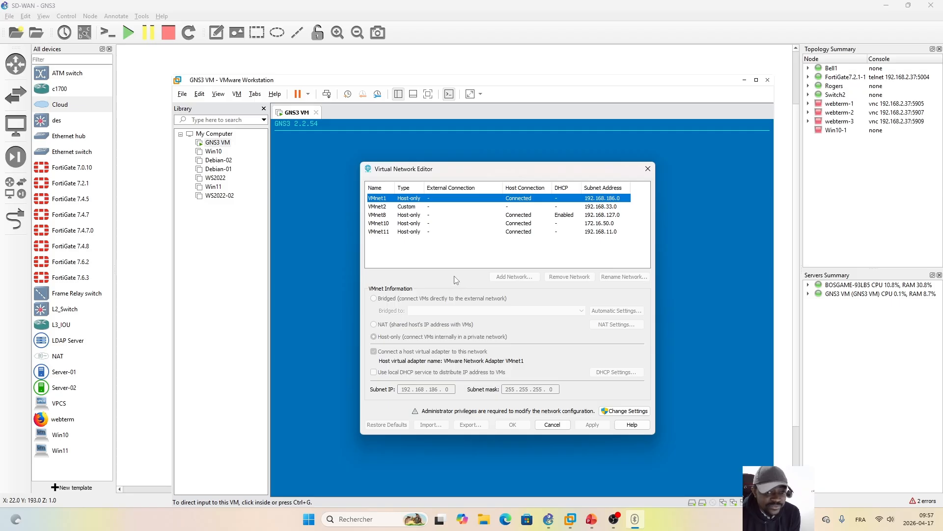
mouse_move(502, 173)
left_mouse_down()
mouse_move(493, 180)
mouse_move(501, 196)
mouse_move(494, 172)
left_mouse_up()
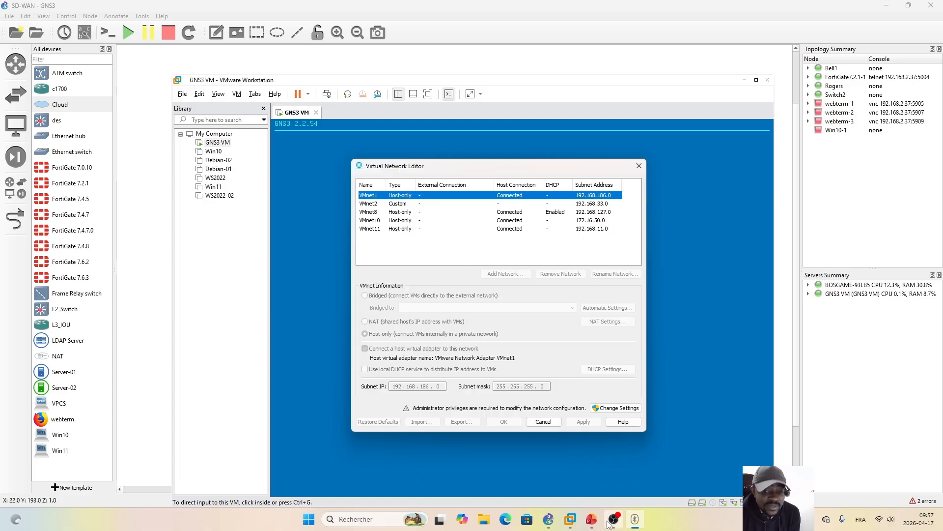
left_click(592, 519)
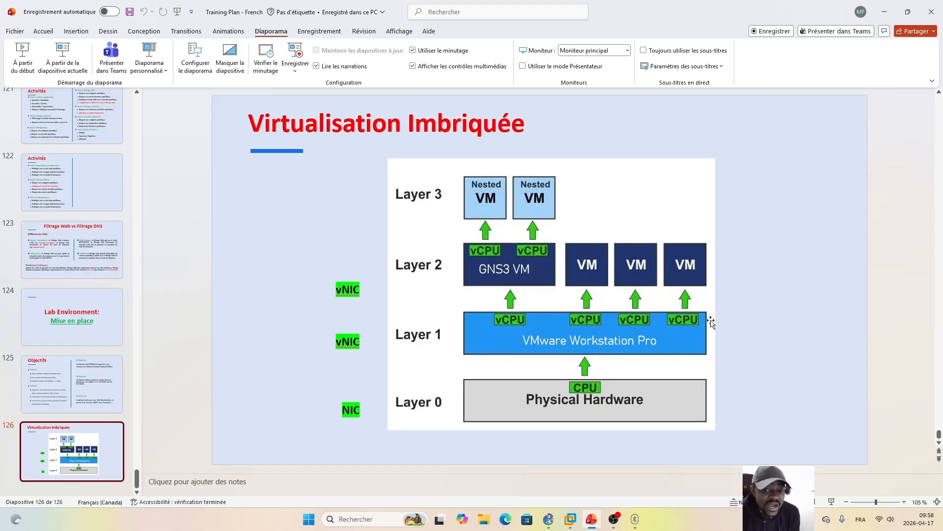
Return to VMware Workstation and inspect the virtual networks available to the GNS3 VM's Network Adapter 3, closing its settings without changes.
left_click(570, 520)
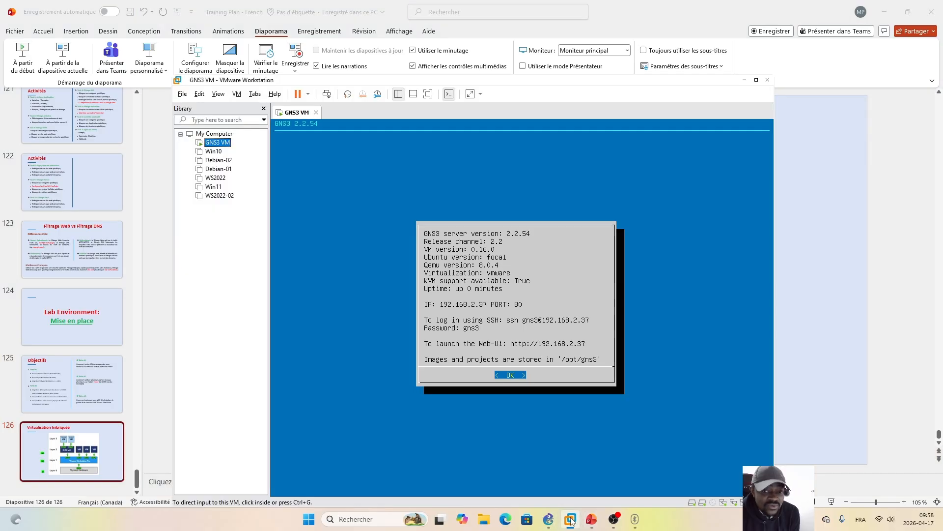
right_click(212, 143)
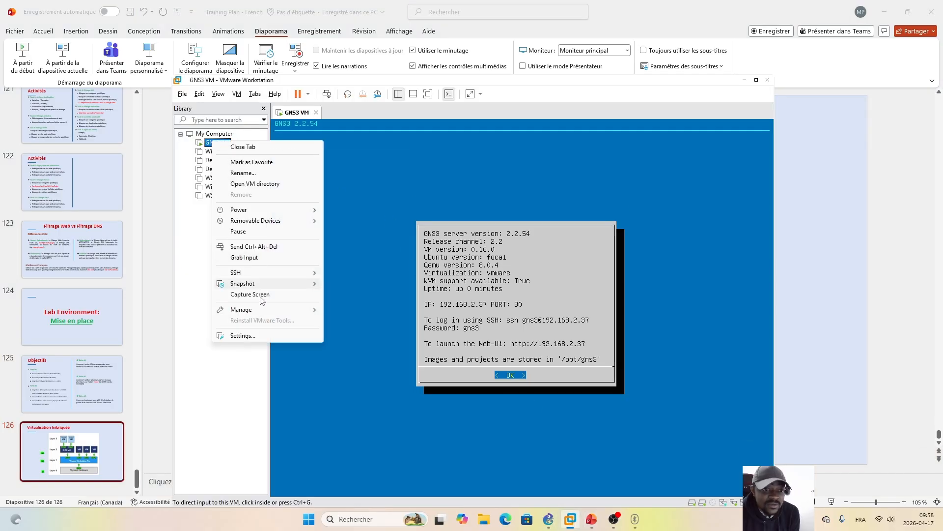
left_click(243, 335)
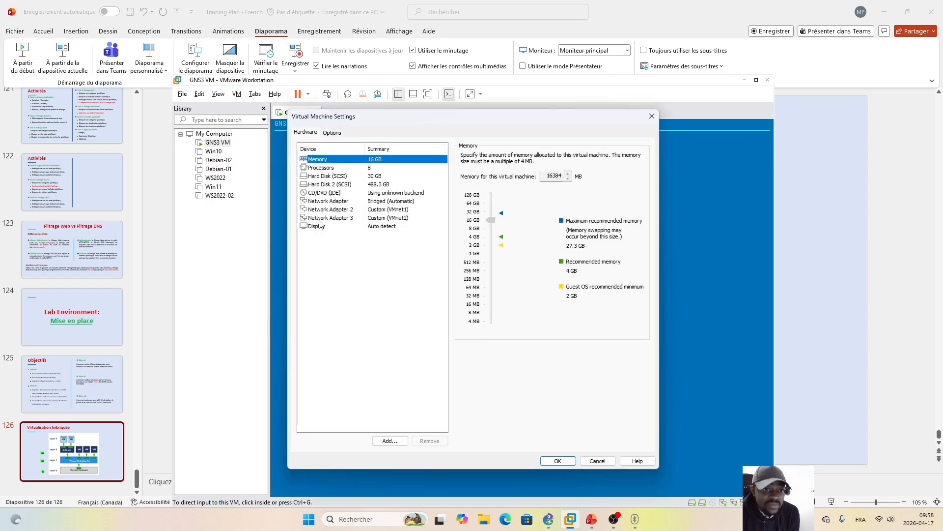
left_click(372, 221)
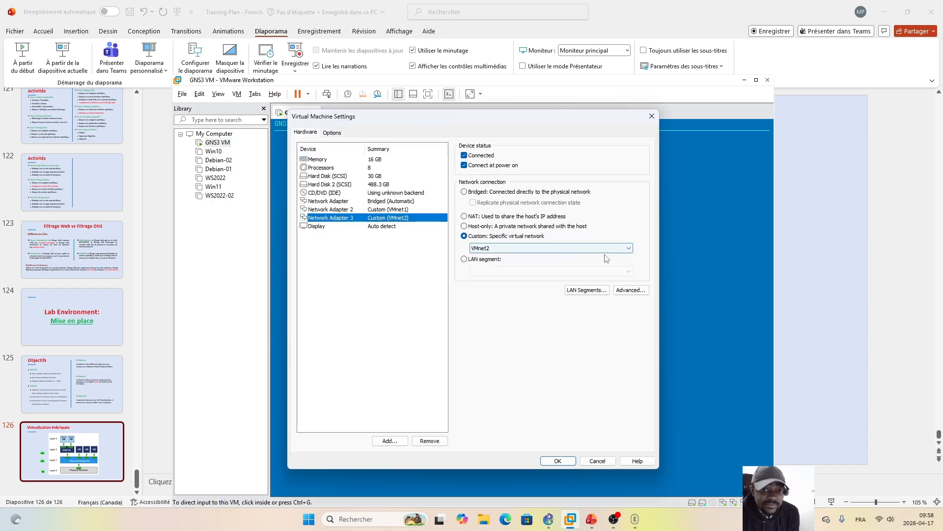
left_click(630, 249)
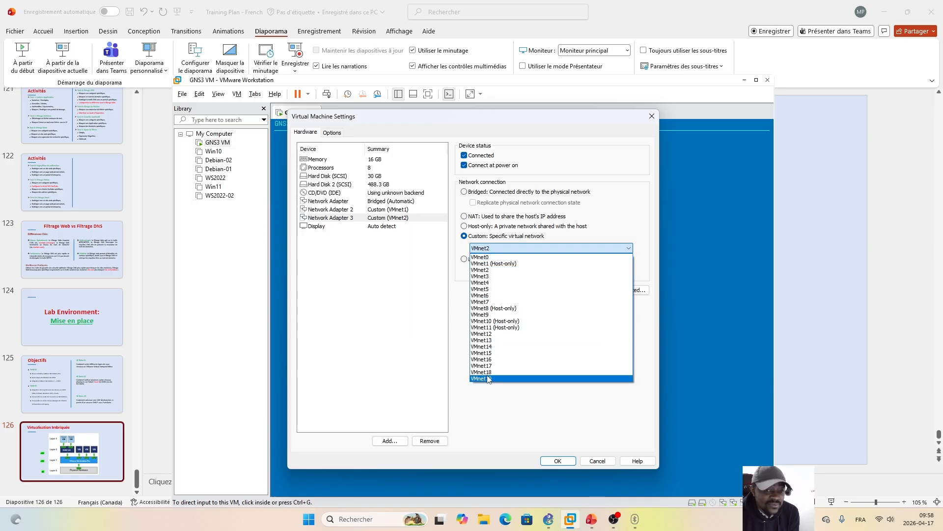
left_click(652, 117)
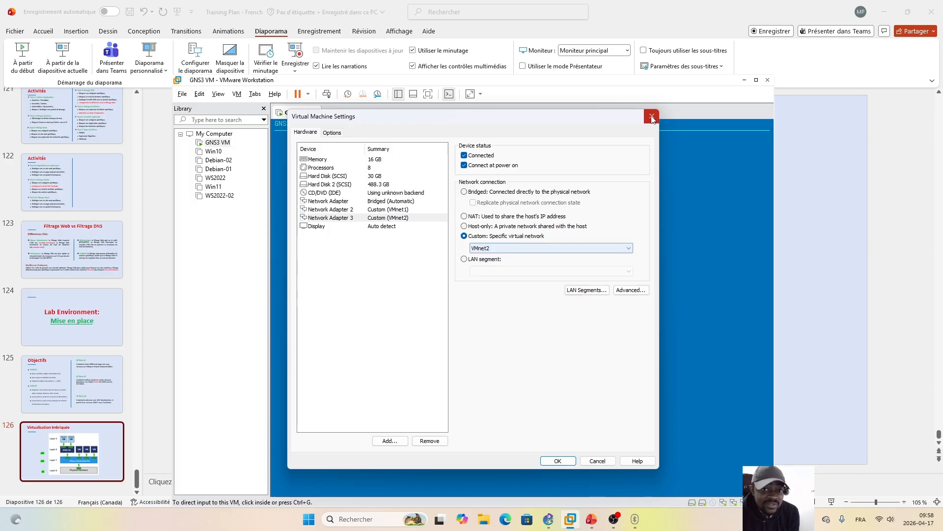
left_click(652, 117)
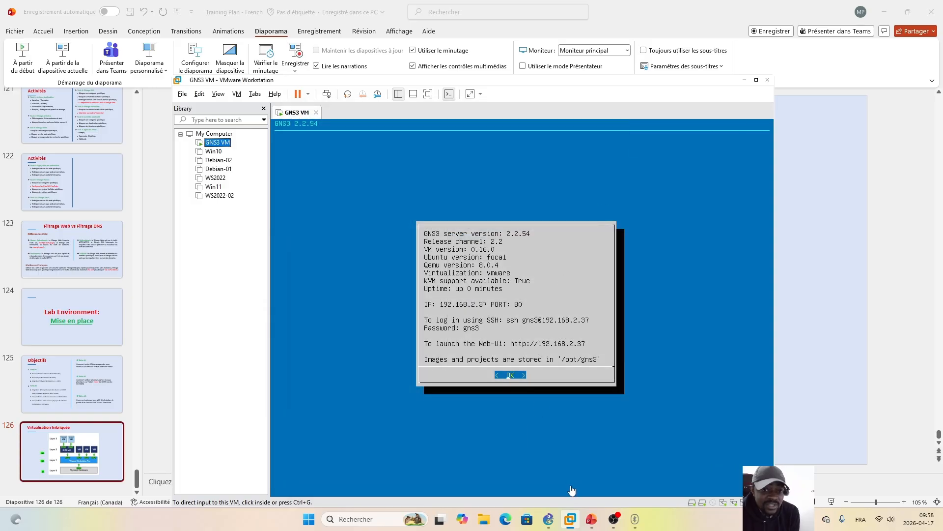
Unlock the Virtual Network Editor with administrator privileges and widen the External Connection column to show full adapter names.
left_click(635, 519)
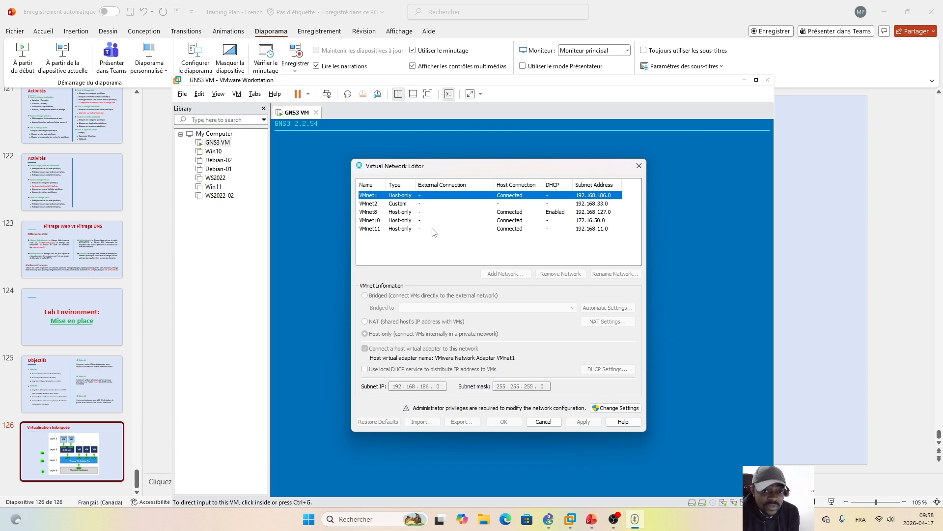
left_click(615, 408)
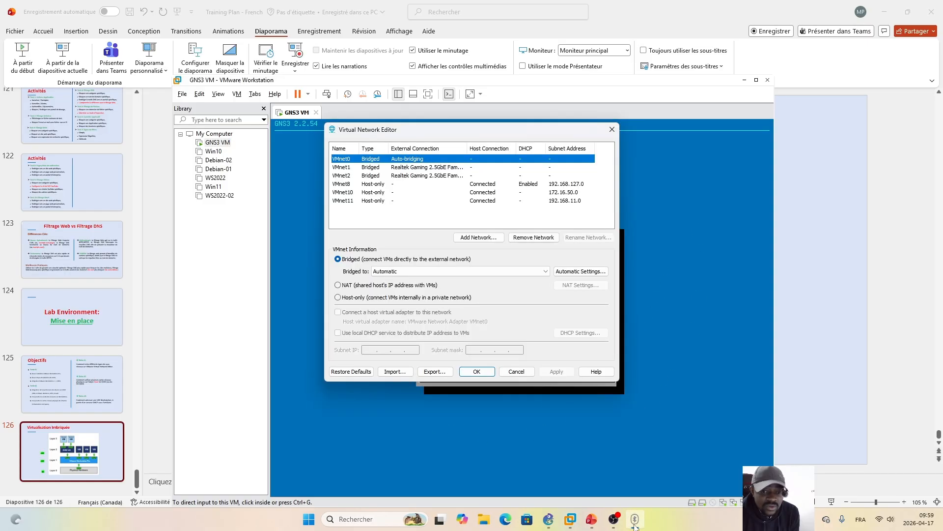
left_click_drag(461, 132, 474, 166)
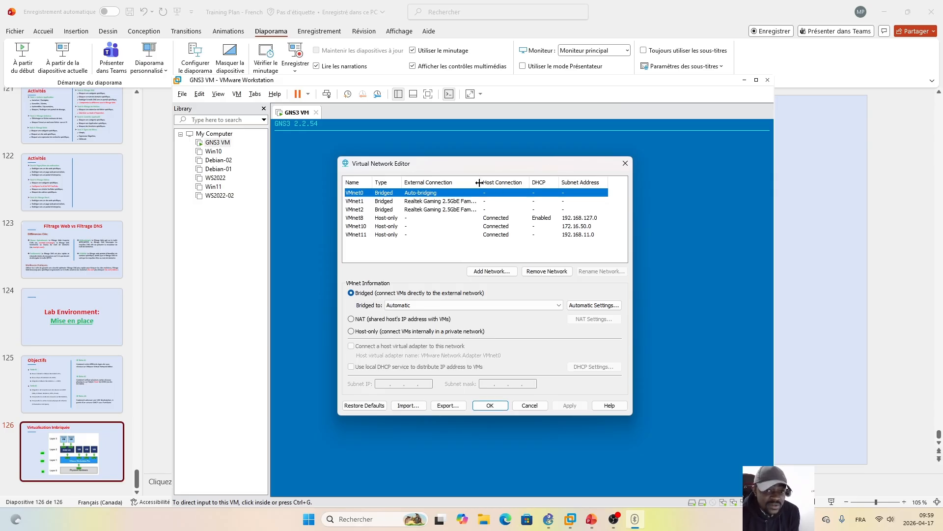
left_click_drag(480, 186, 518, 185)
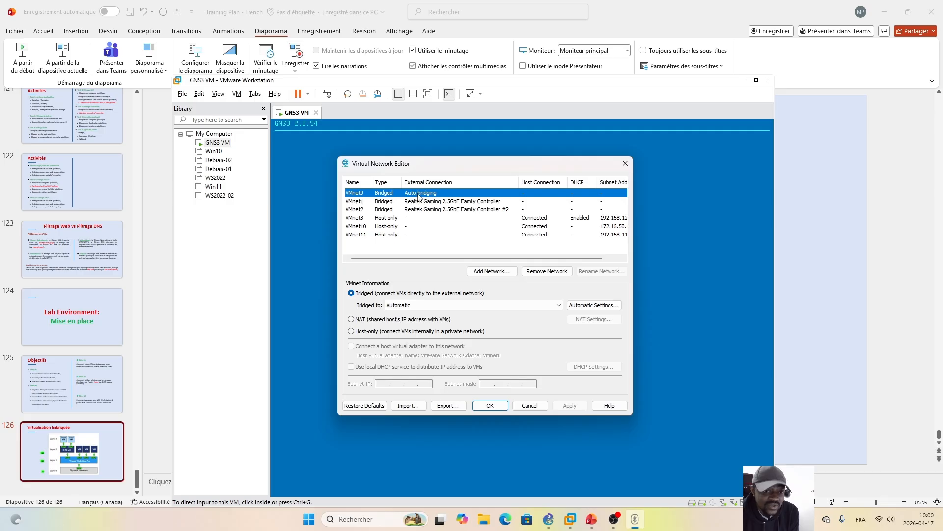
Examine the configuration of each virtual network from VMnet1 through VMnet11, and return to VMnet0.
left_click(360, 202)
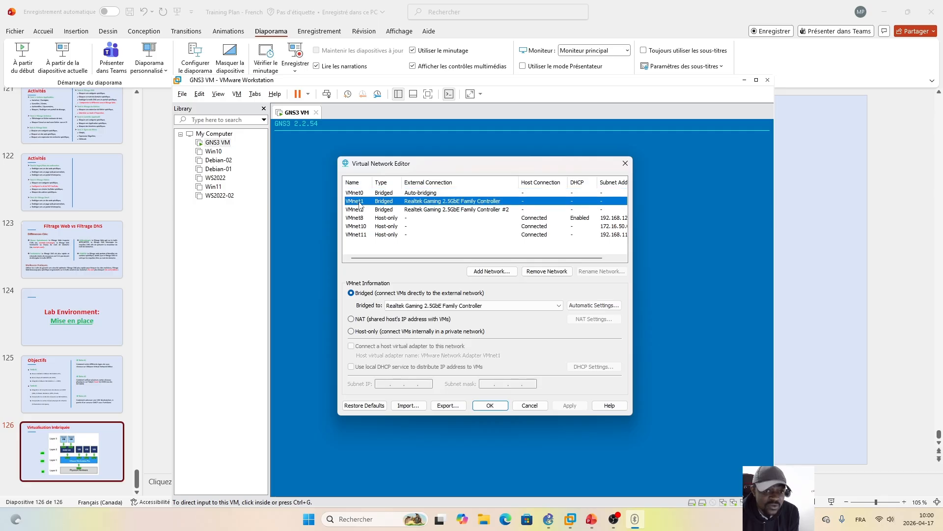
left_click(366, 210)
left_click(364, 219)
left_click(365, 226)
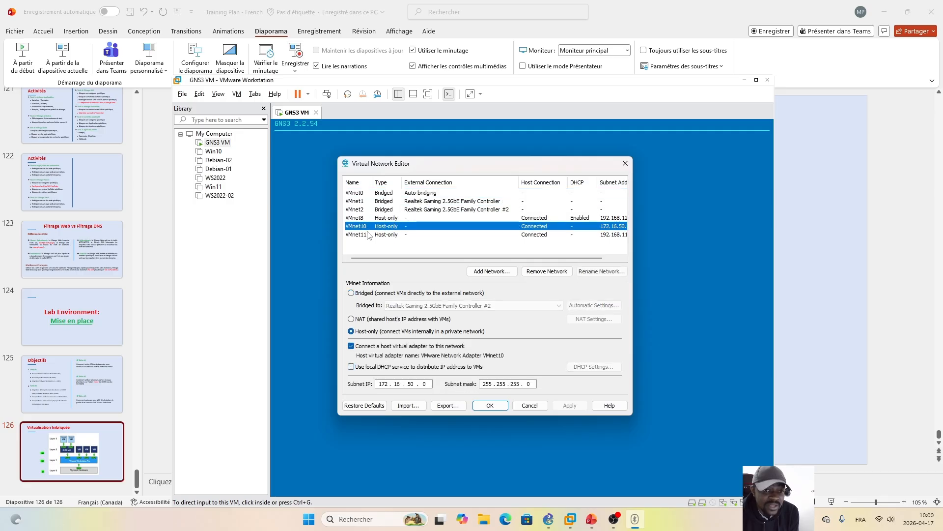
left_click(367, 234)
left_click(361, 194)
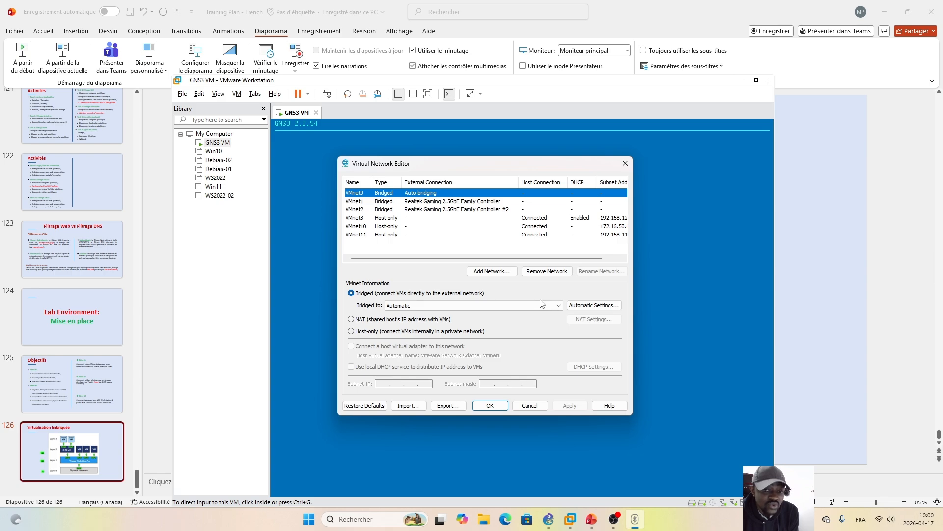
Try bridging VMnet0 to the Microsoft Wi-Fi Direct Virtual Adapter, and restore its bridging to Automatic.
left_click(559, 306)
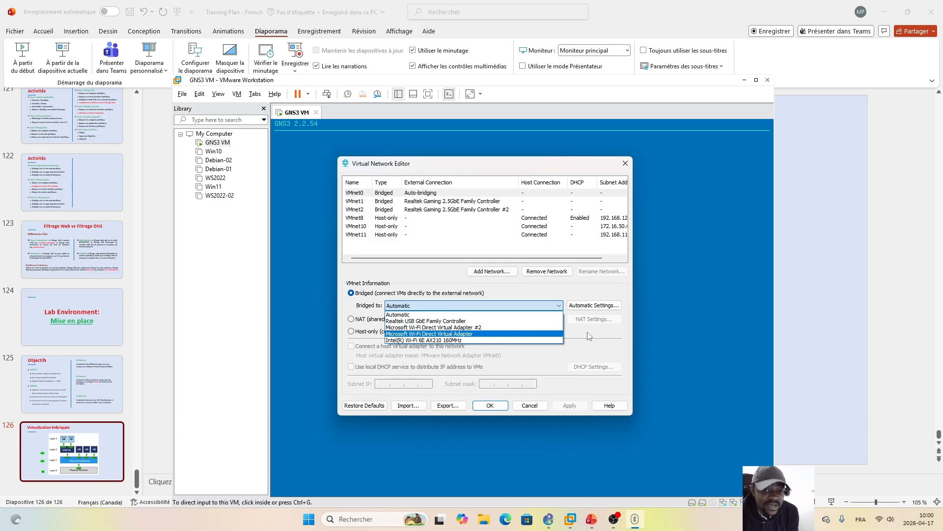
left_click(541, 333)
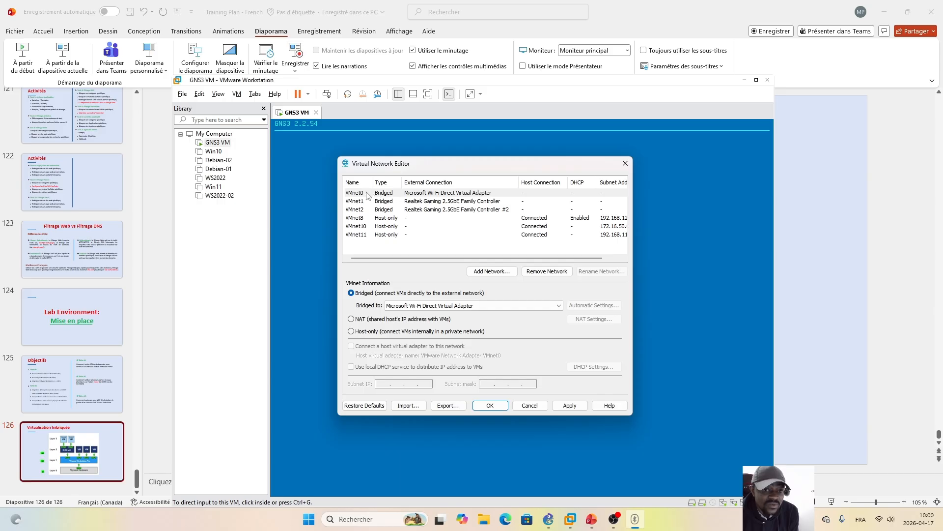
left_click(435, 194)
left_click(559, 305)
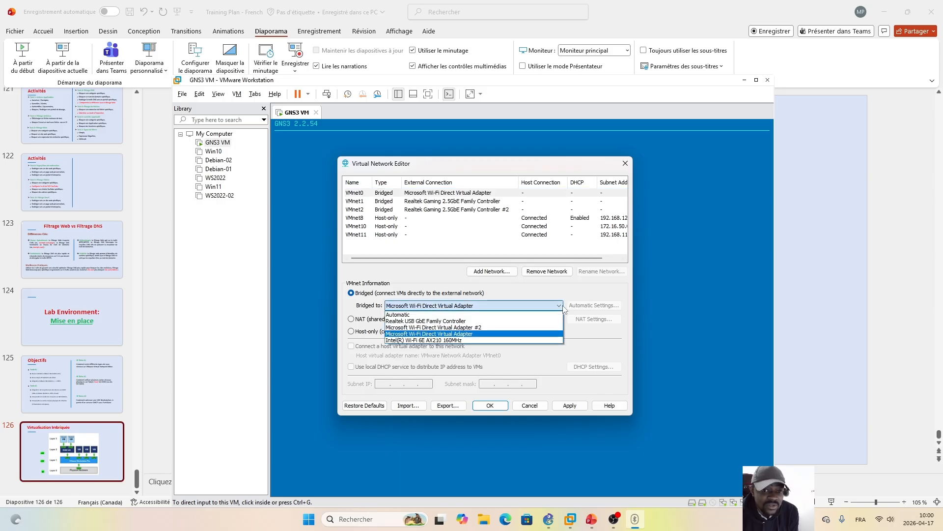
left_click(499, 314)
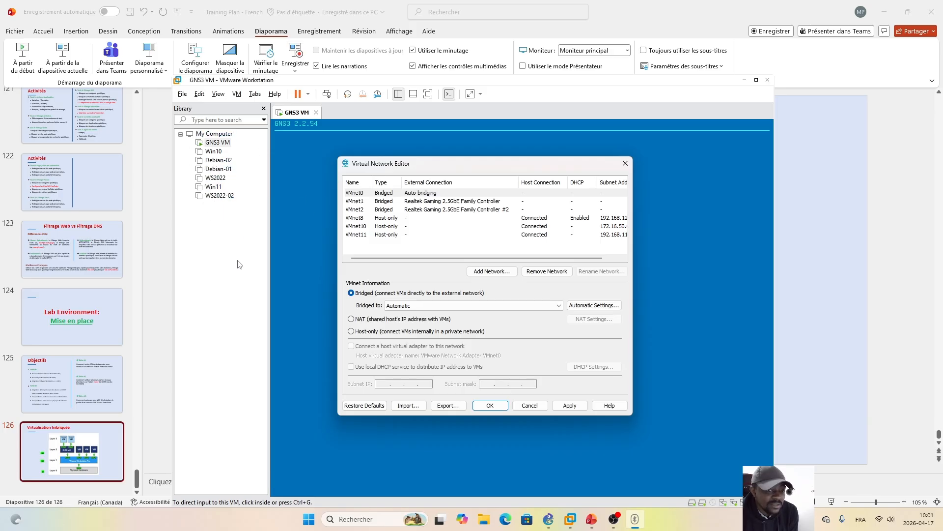
Bridge VMnet0 to the Microsoft Wi-Fi Direct Virtual Adapter.
left_click(358, 193)
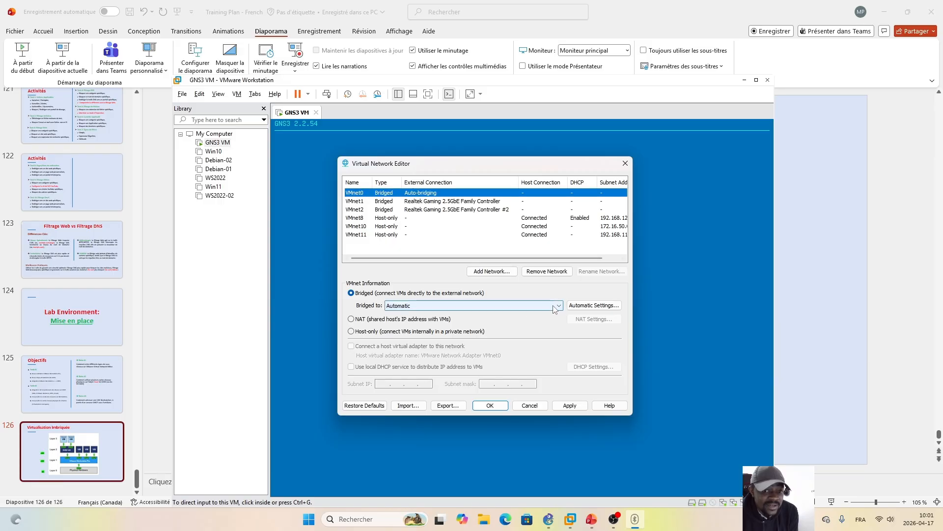
left_click(484, 306)
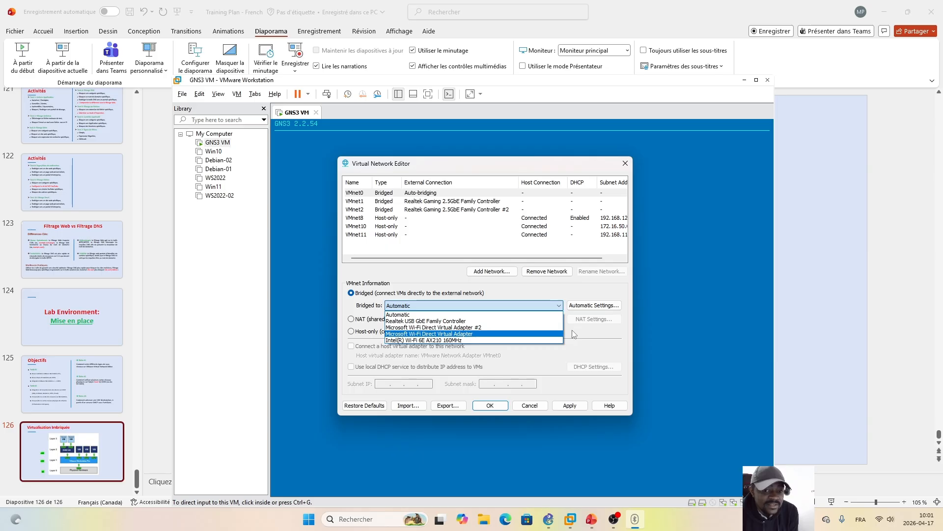
left_click(553, 334)
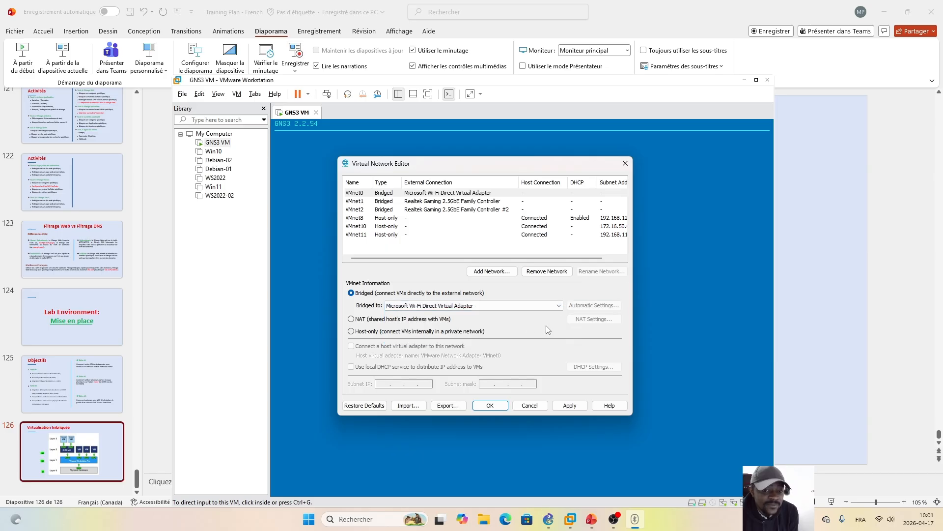
left_click(438, 194)
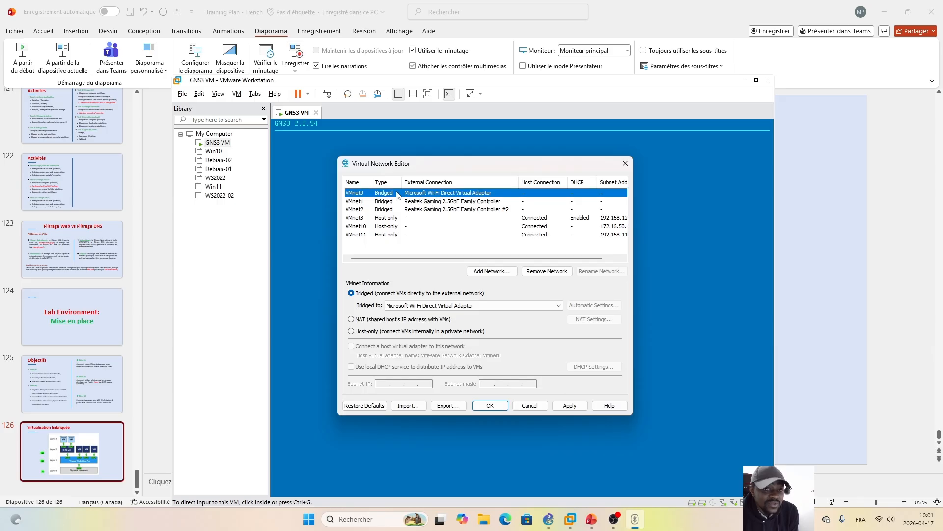
Bridge VMnet0 to the Intel(R) Wi-Fi 6E AX210 160MHz adapter, comparing it with VMnet1 and VMnet2.
left_click(561, 307)
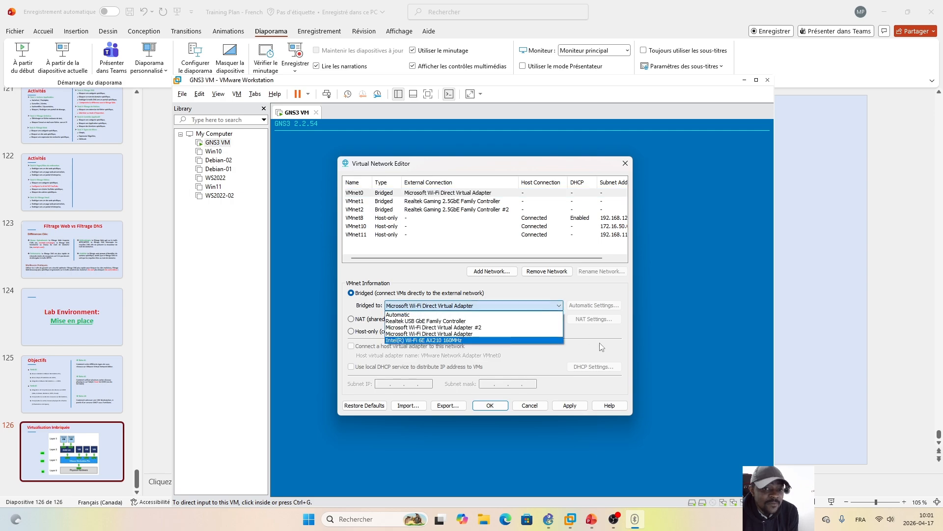
left_click(465, 340)
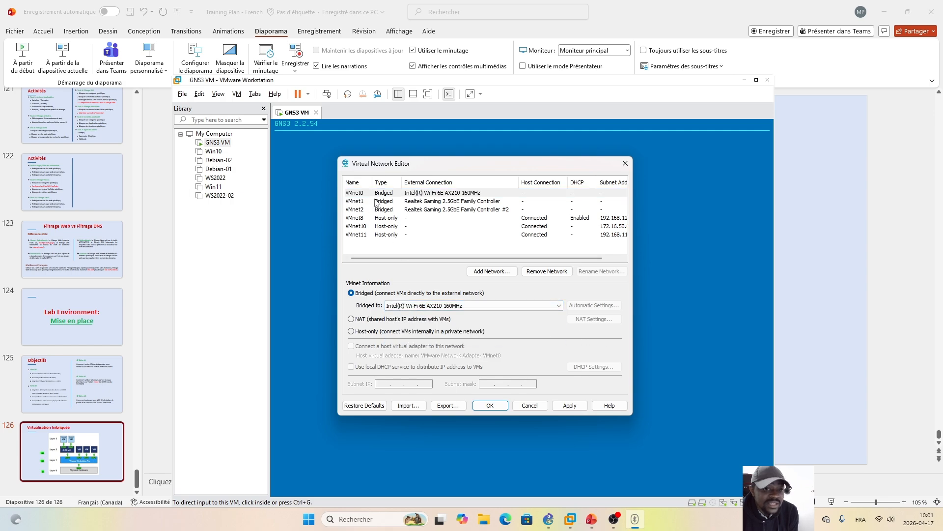
left_click(354, 205)
left_click(362, 210)
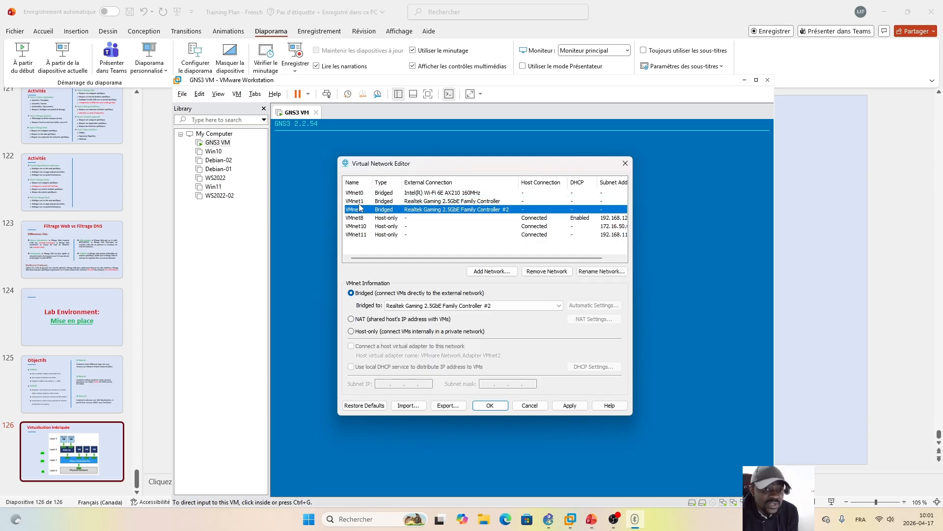
left_click(357, 205)
left_click(359, 208)
left_click(426, 193)
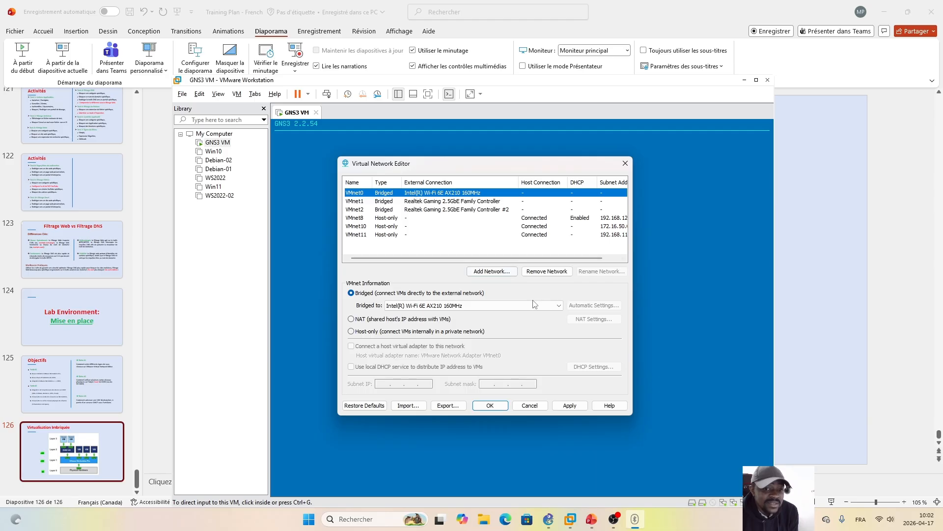
left_click(484, 305)
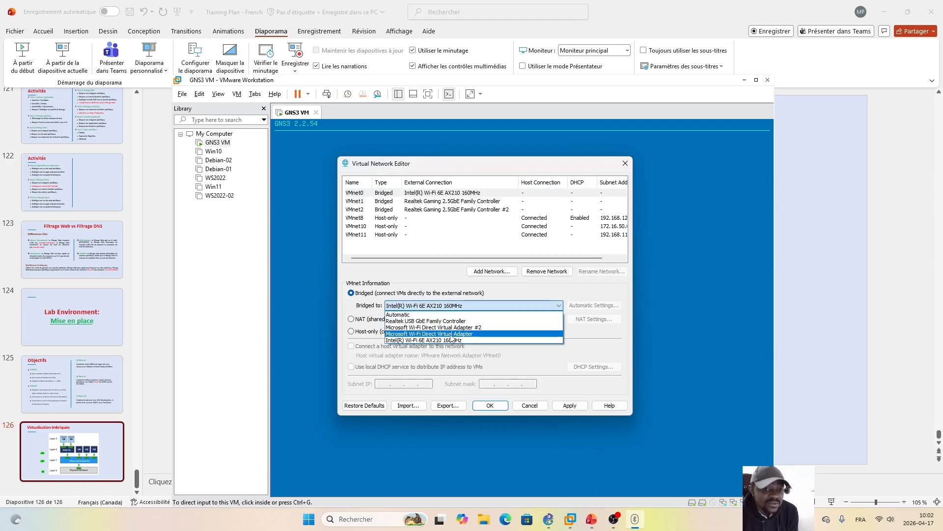
left_click(549, 341)
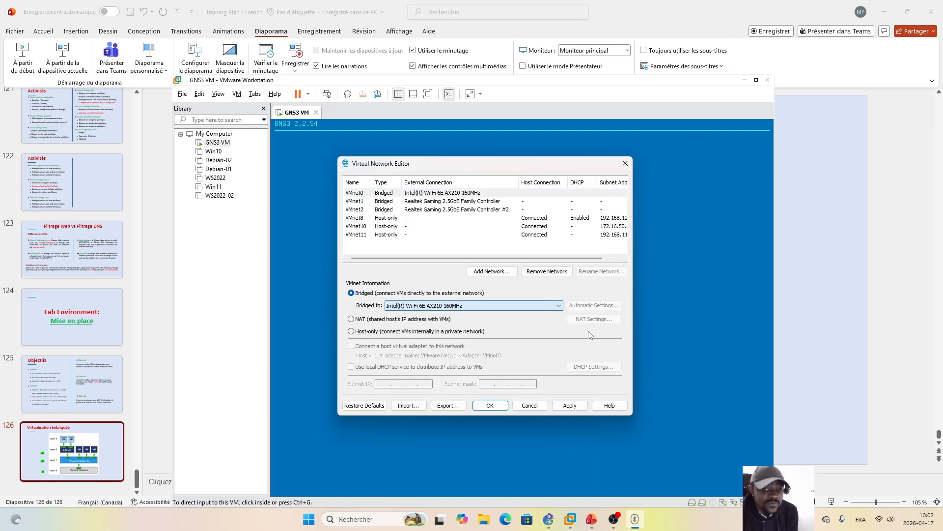
Compare which physical adapters VMnet1 and VMnet2 are bridged to.
left_click(455, 203)
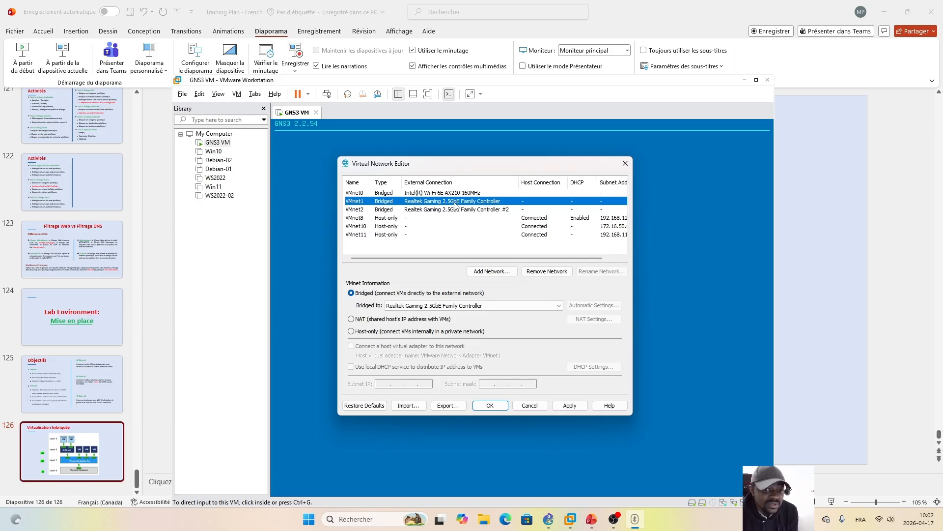
left_click(508, 211)
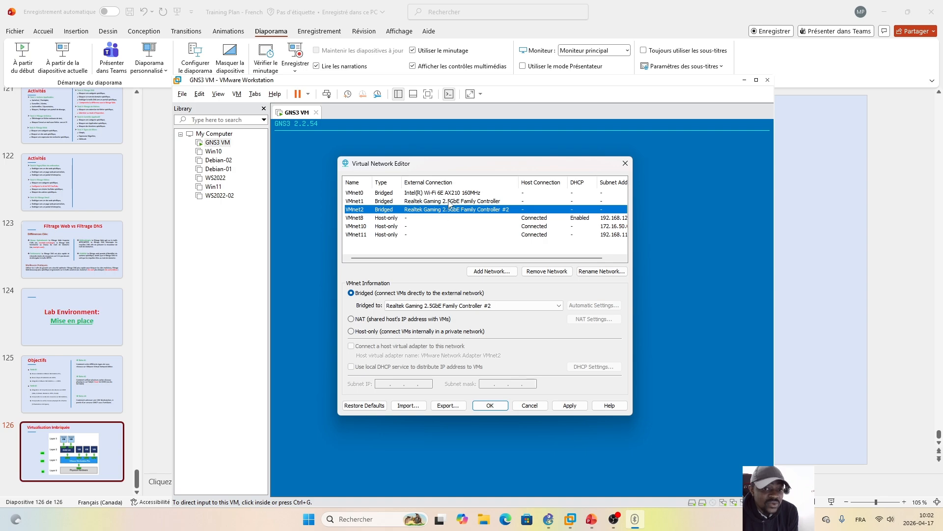
left_click(375, 201)
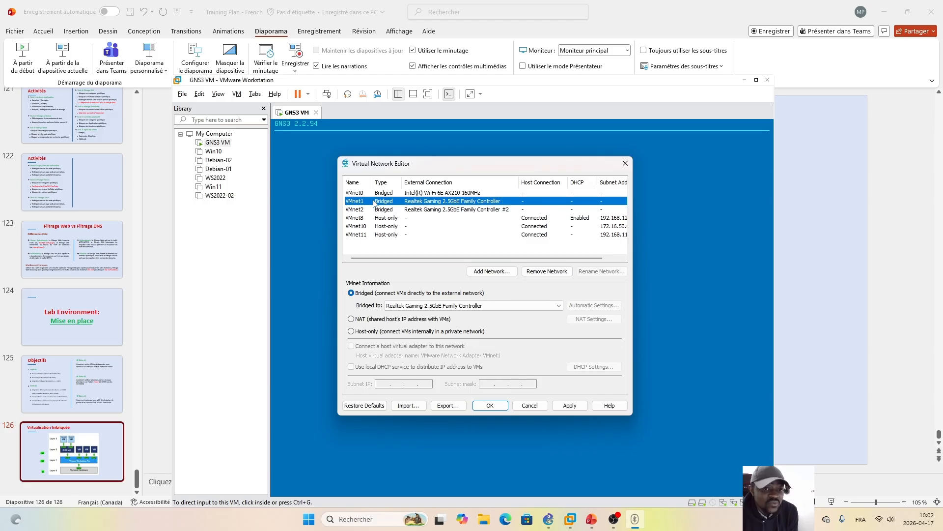
left_click(383, 212)
left_click(383, 201)
left_click(389, 212)
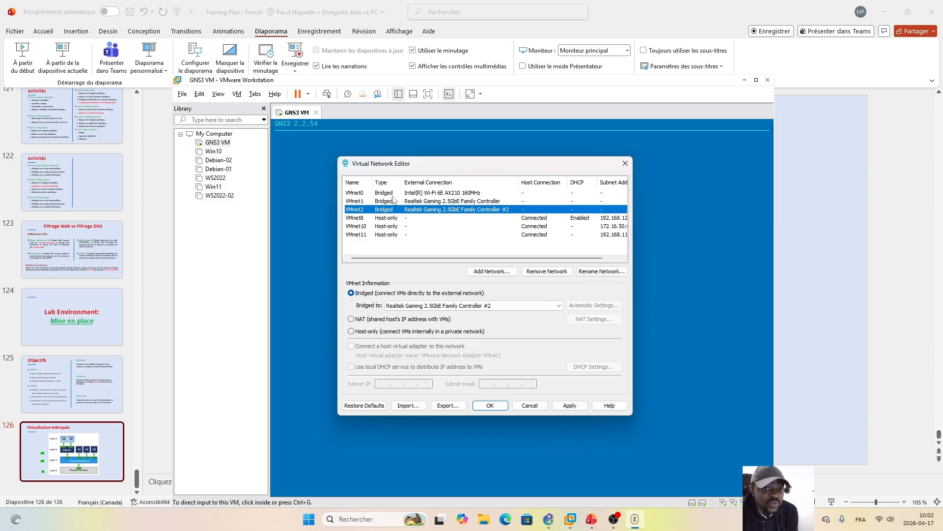
Set the bridging of VMnet0 to Automatic.
left_click(391, 194)
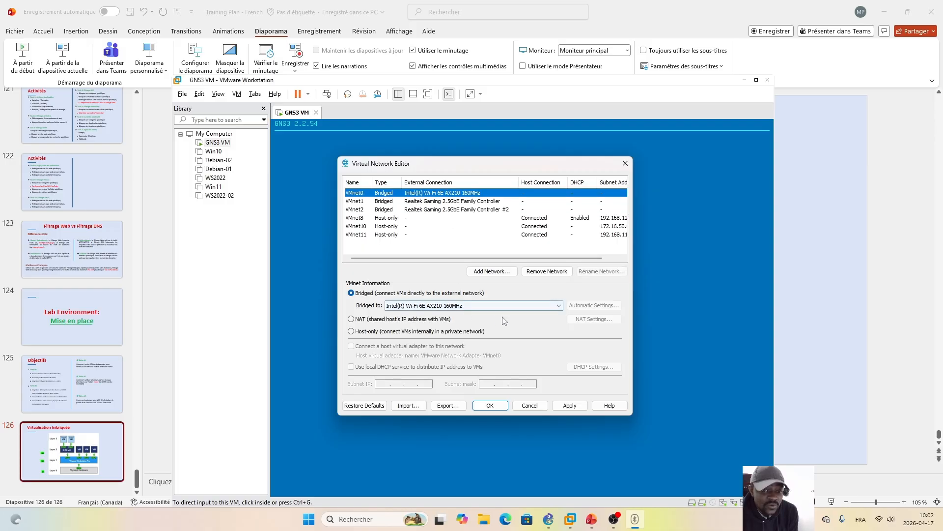
left_click(556, 306)
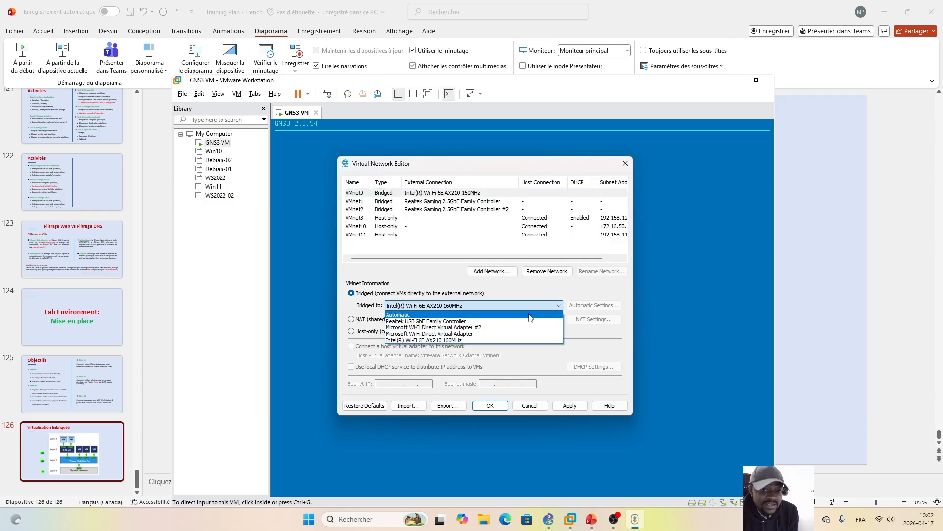
left_click(533, 314)
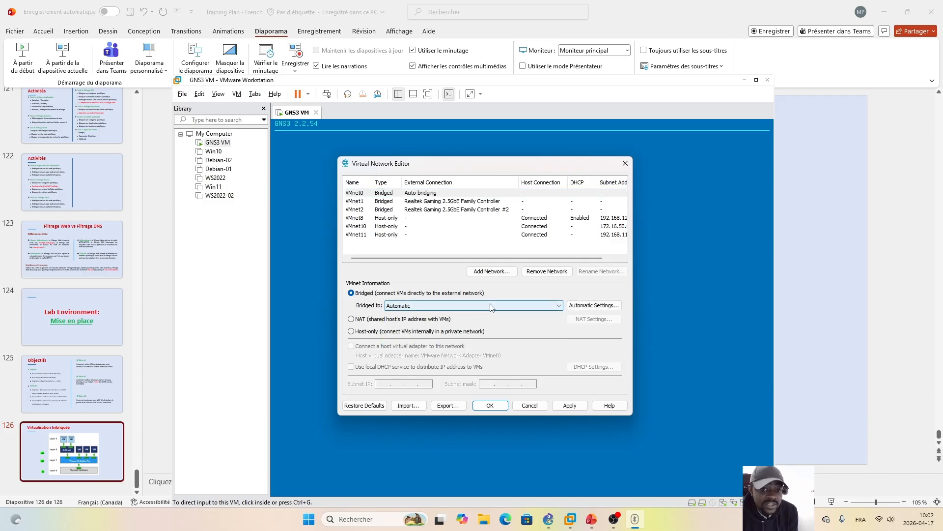
Try excluding the Microsoft Wi-Fi Direct Virtual Adapter from VMnet0's automatic bridging, and discard the change.
left_click(593, 306)
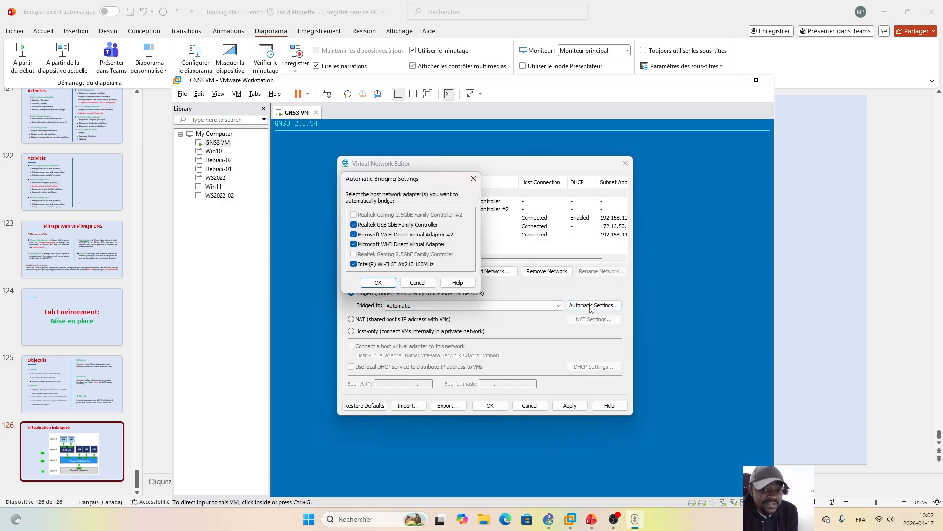
left_click_drag(403, 186, 625, 233)
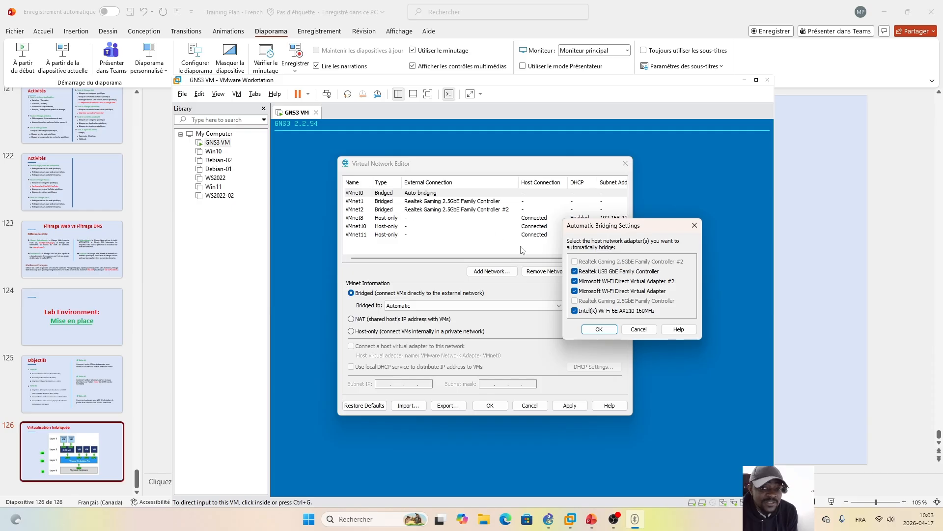
left_click(575, 291)
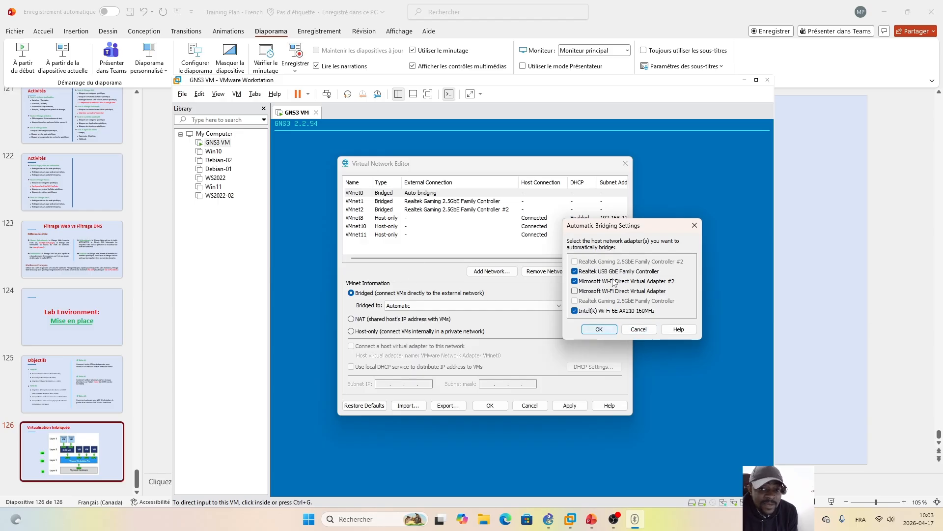
left_click(641, 331)
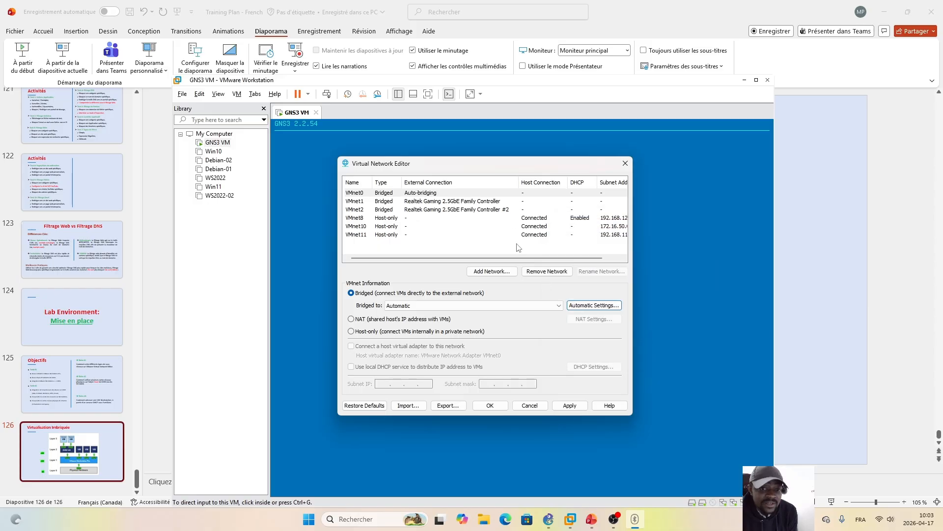
Add a new virtual network named VMnet19.
left_click(493, 272)
left_click(539, 288)
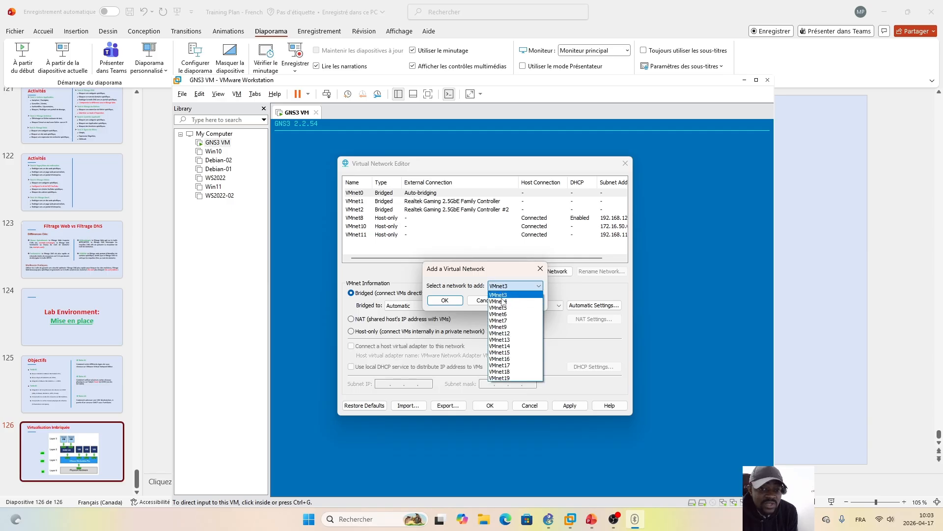
left_click(511, 378)
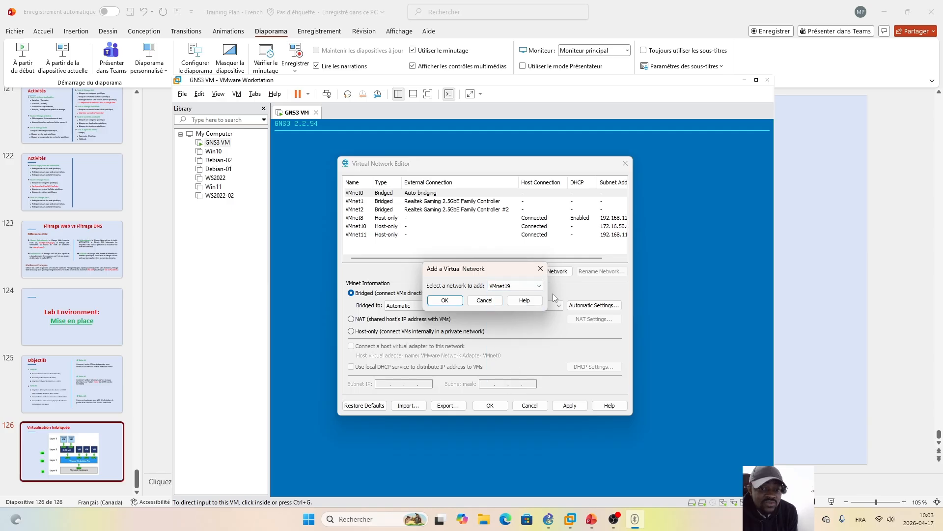
left_click(445, 300)
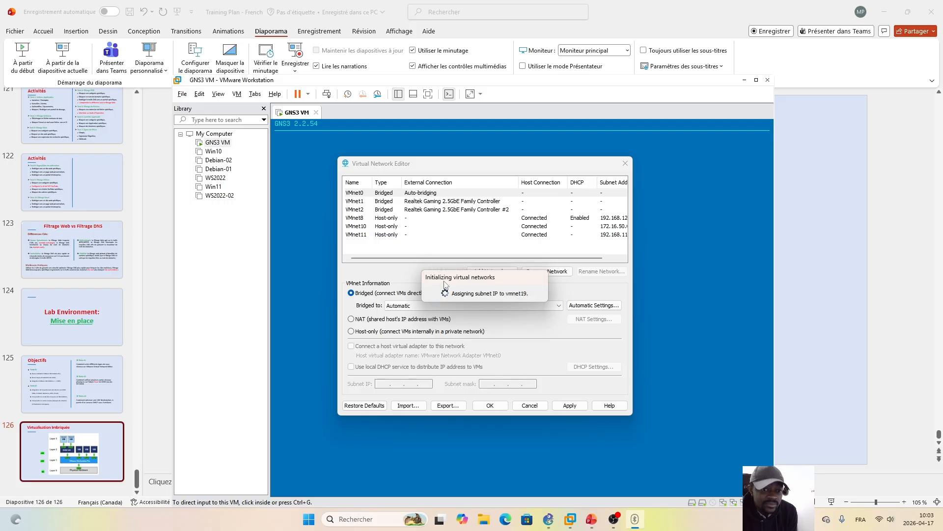
Try to change VMnet19 from host-only to a bridged network.
left_click(371, 244)
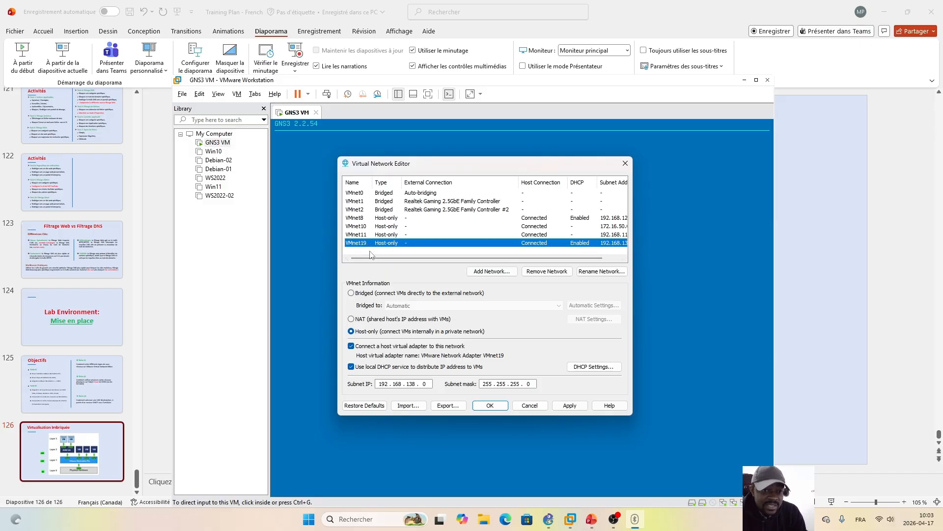
left_click(350, 294)
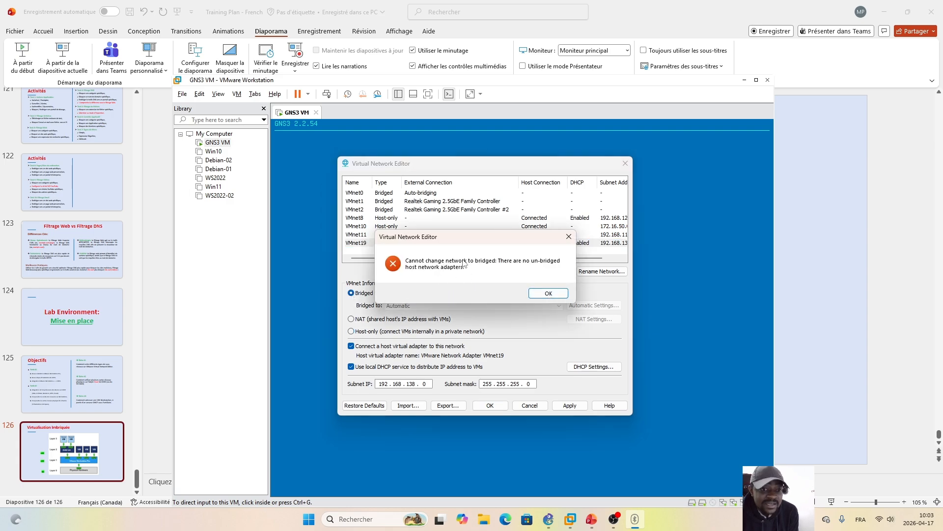
left_click(569, 236)
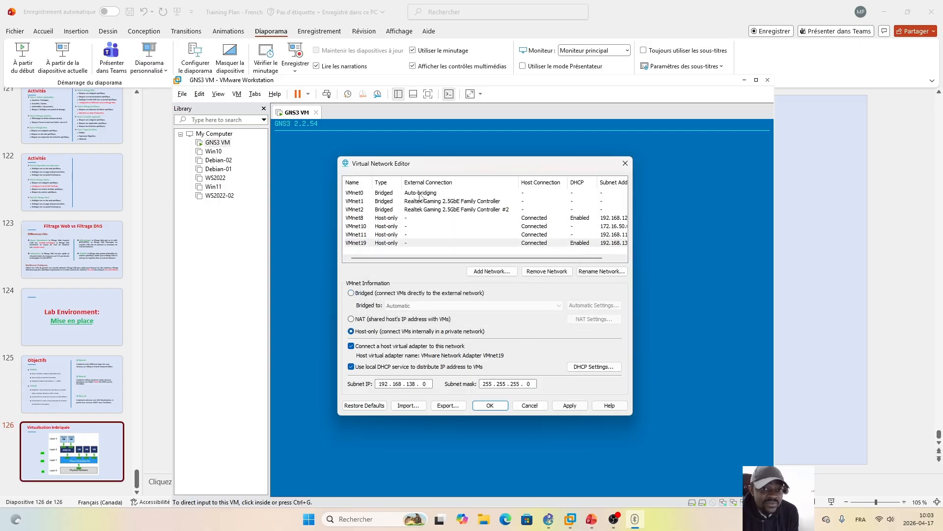
Exclude the Realtek USB GbE Family Controller from the automatic bridging of VMnet0.
left_click(423, 196)
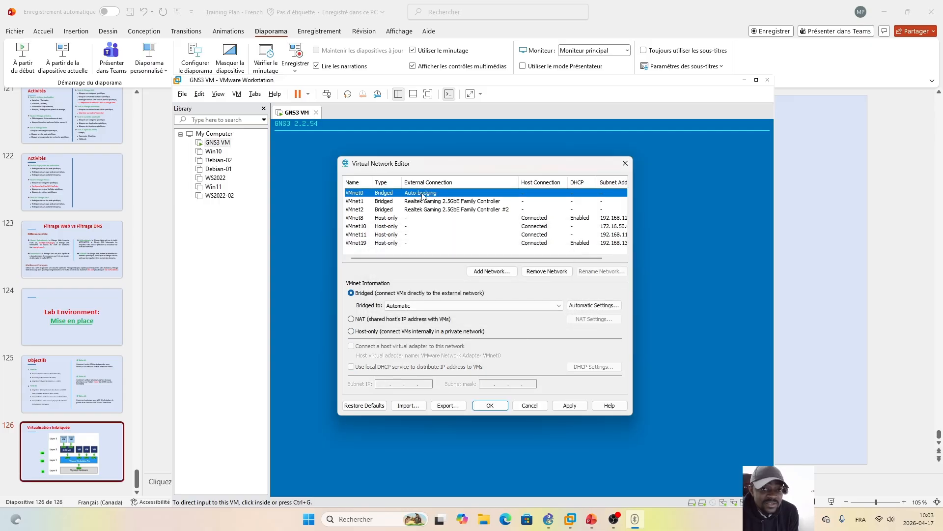
left_click(593, 306)
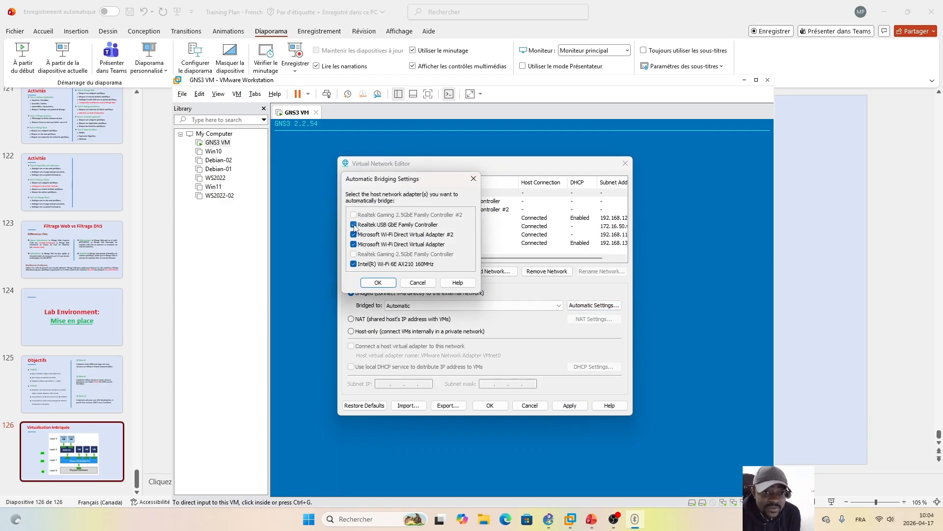
left_click(383, 284)
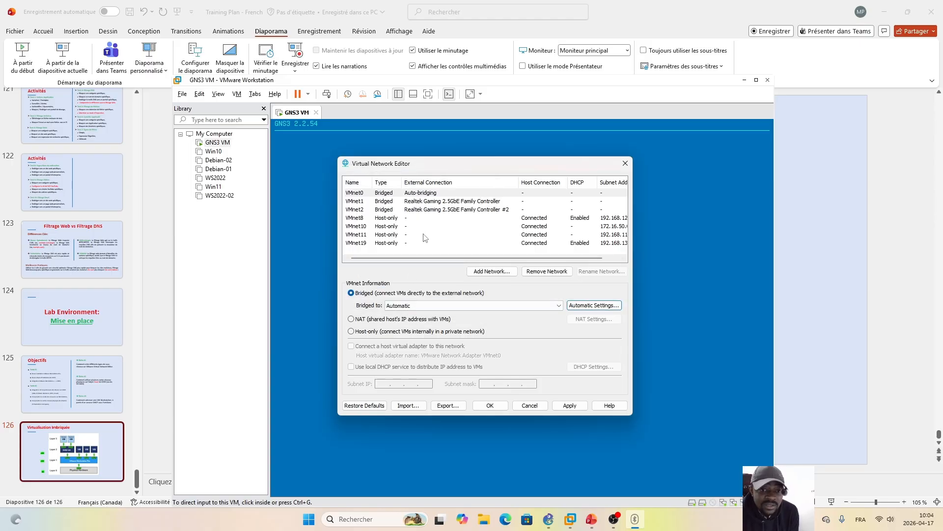
Change VMnet19 to a bridged network on the Realtek USB GbE Family Controller, and apply the configuration.
left_click(390, 243)
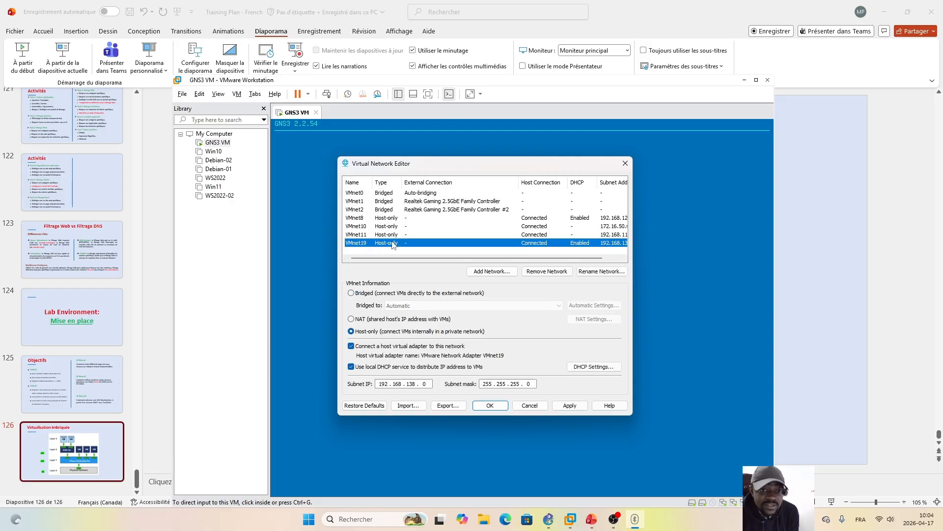
left_click(351, 293)
left_click(560, 306)
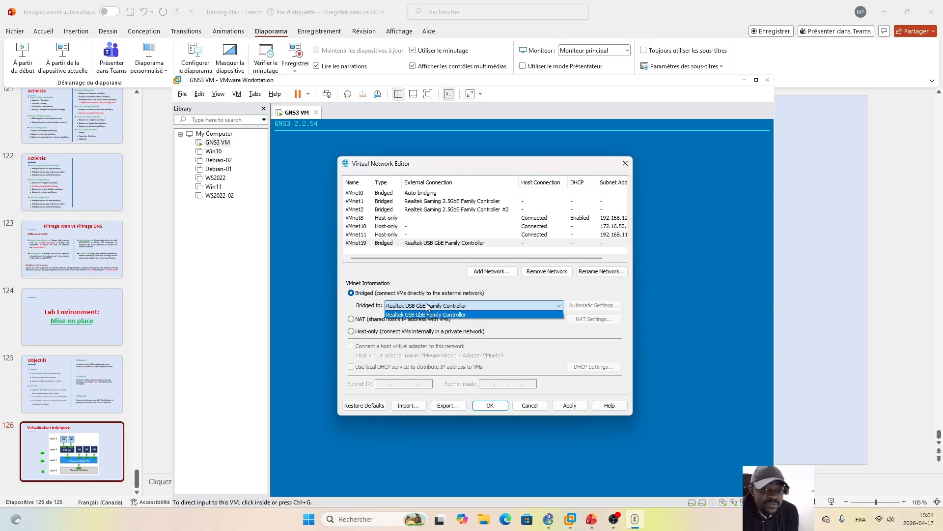
left_click(509, 291)
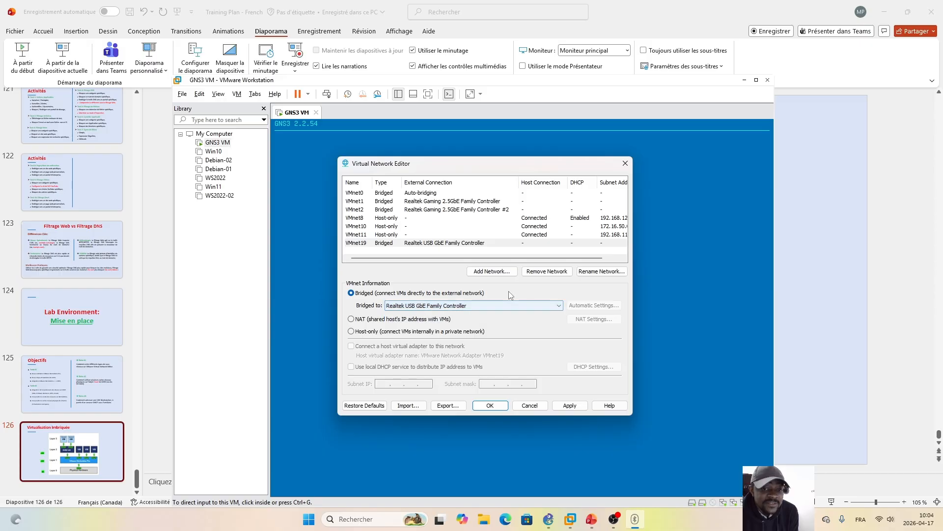
left_click(571, 407)
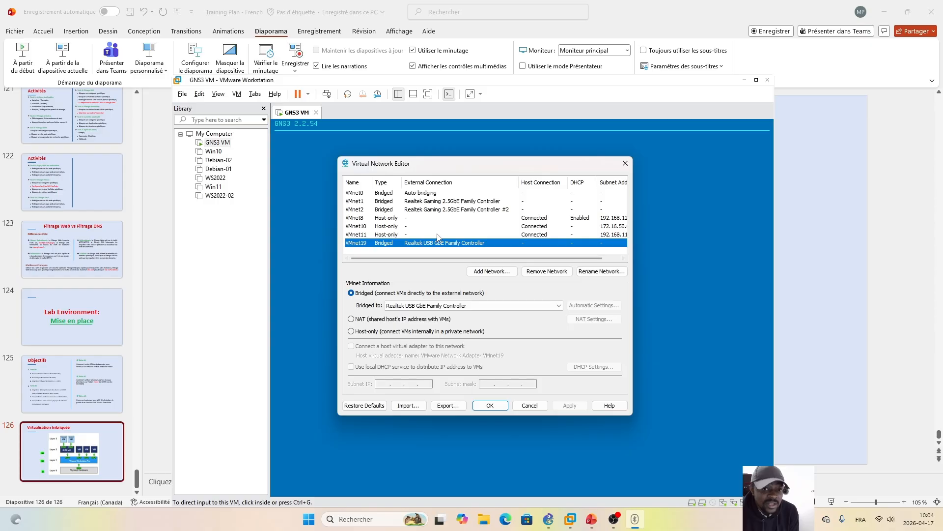
Review the bridged networks VMnet0, VMnet1, VMnet2 and VMnet19, and close the Virtual Network Editor with the configuration accepted.
left_click(385, 193)
left_click(386, 201)
left_click(387, 209)
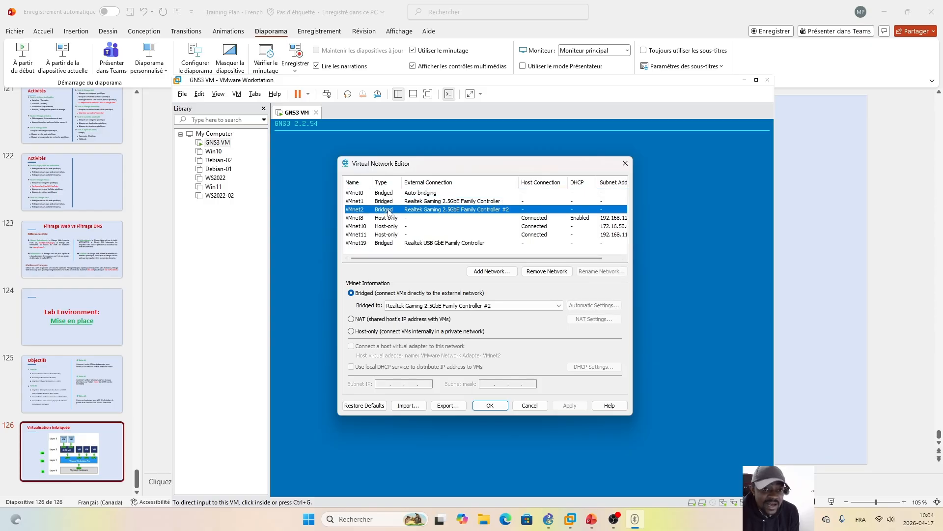
left_click(386, 244)
left_click(493, 406)
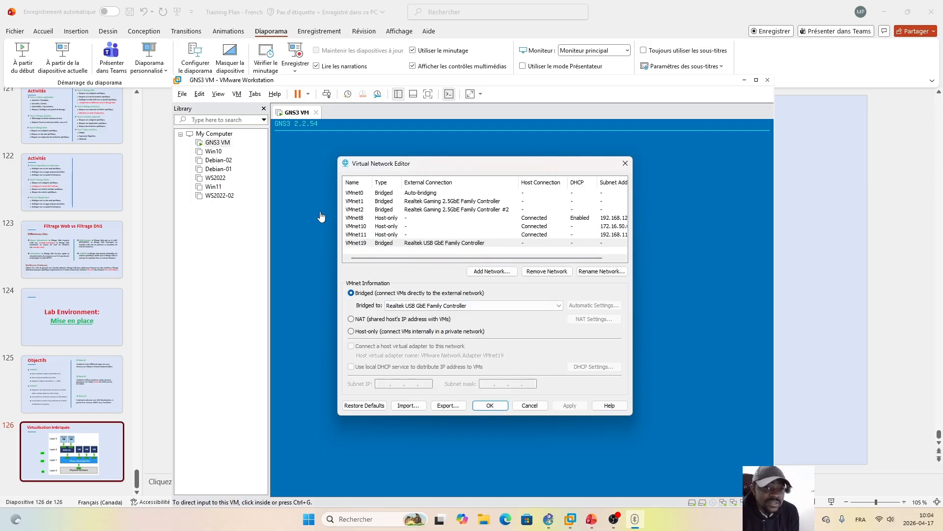
Open the hardware settings of the GNS3 VM.
right_click(216, 144)
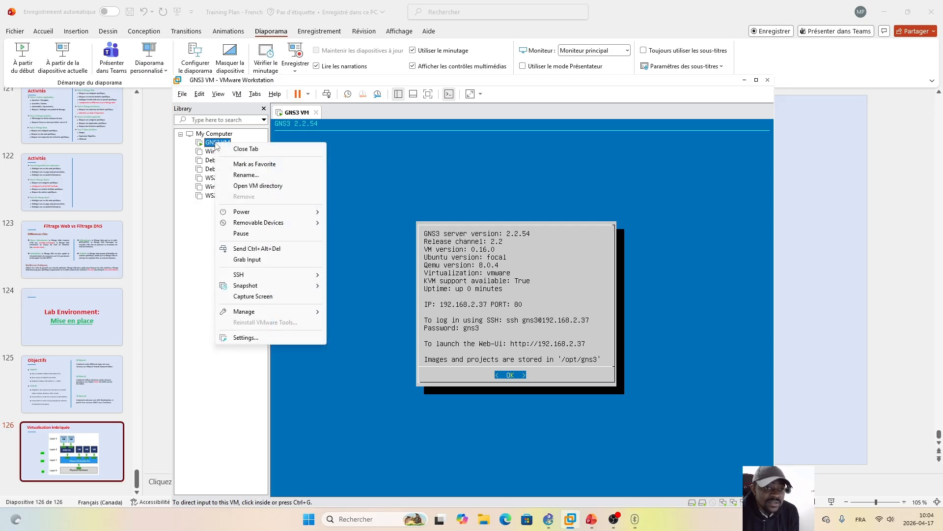
left_click(255, 338)
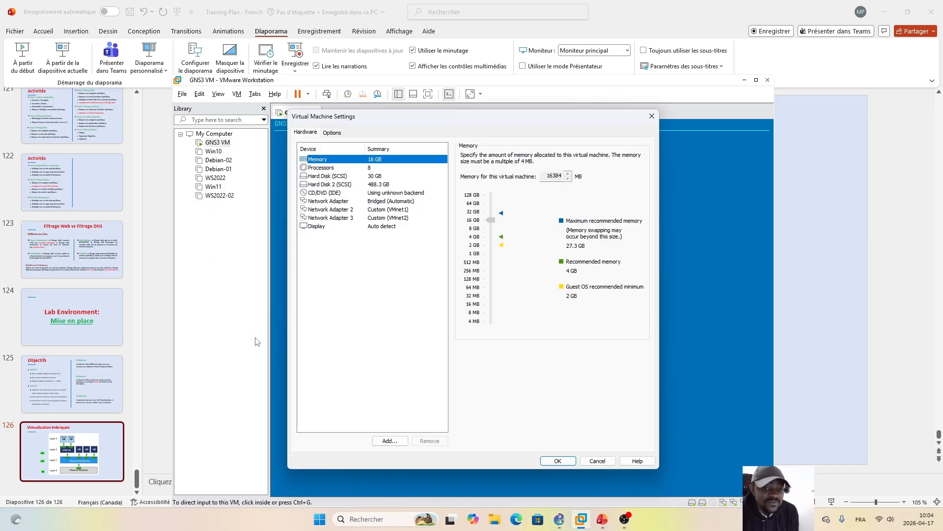
left_click(424, 264)
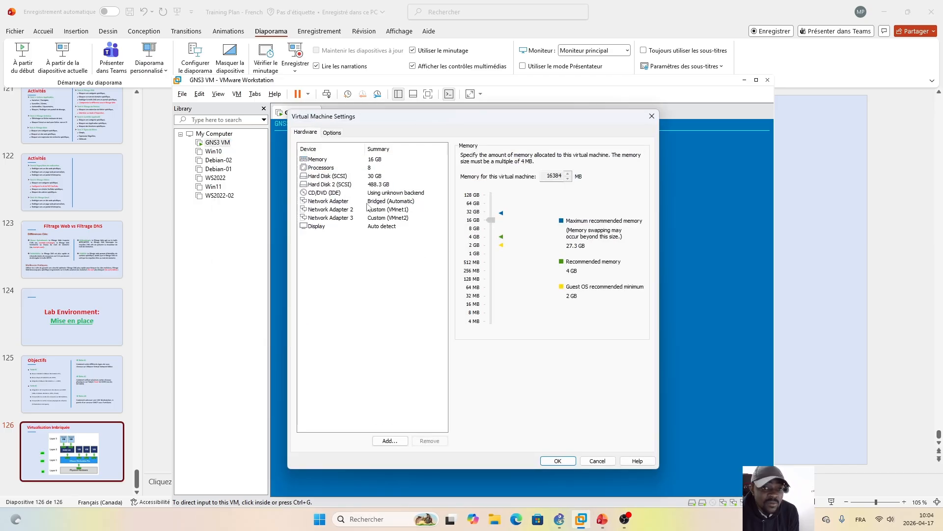
Add a fourth network adapter to the GNS3 VM's hardware.
left_click(369, 202)
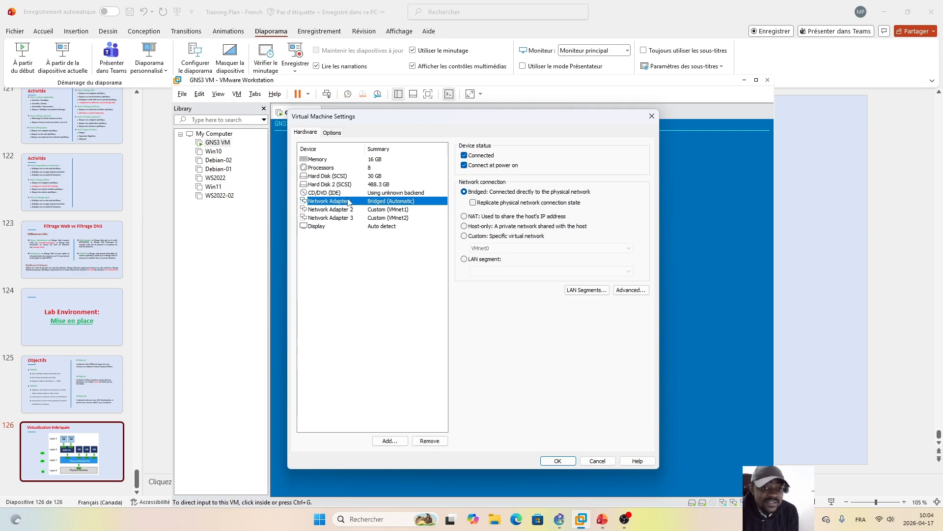
left_click(390, 440)
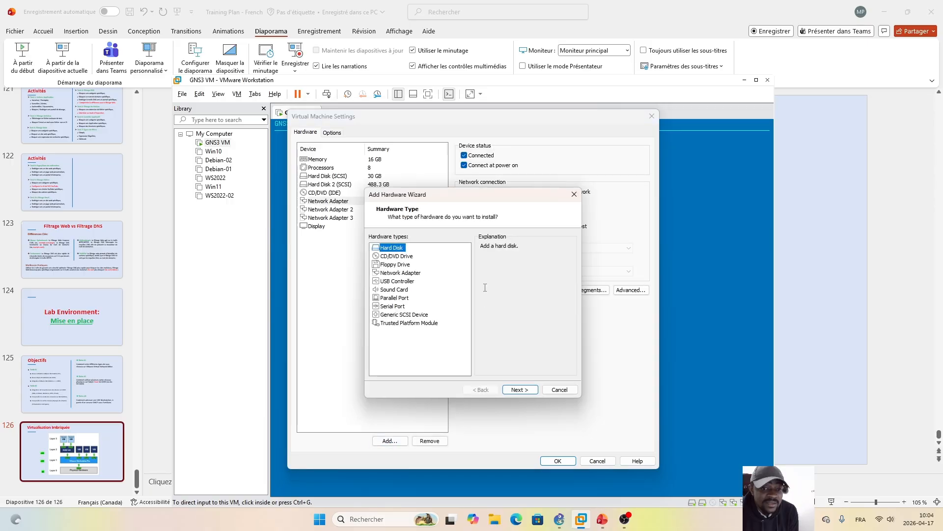
left_click(407, 274)
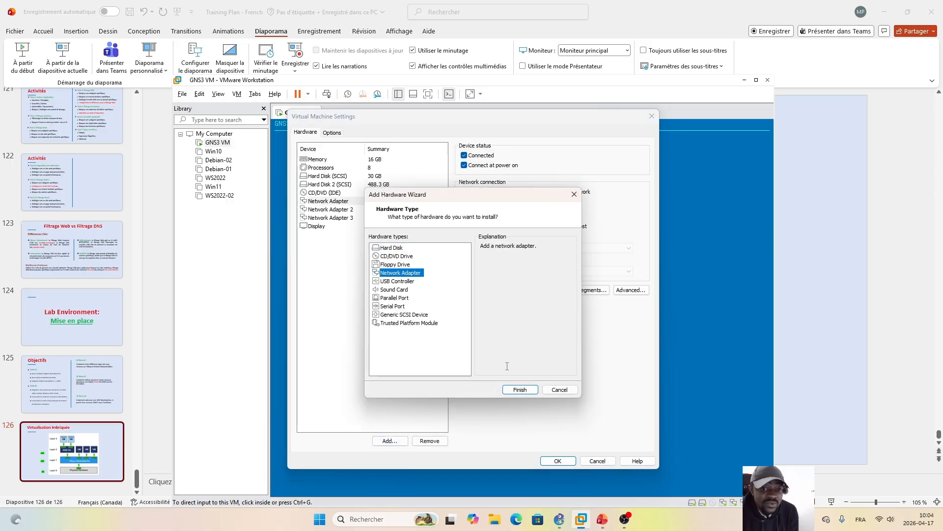
left_click(520, 390)
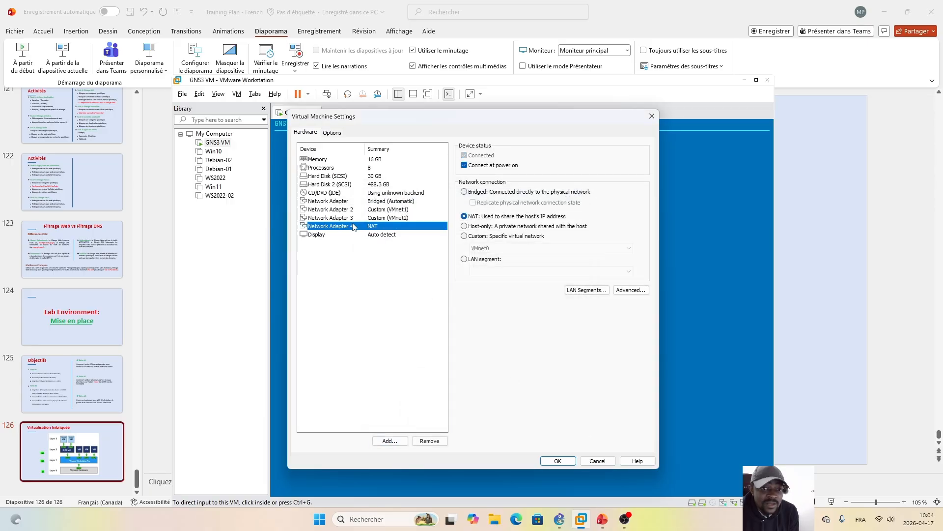
Try the bridged, NAT, host-only and custom connection types on Network Adapter 4, and close the VM settings without saving.
left_click(464, 192)
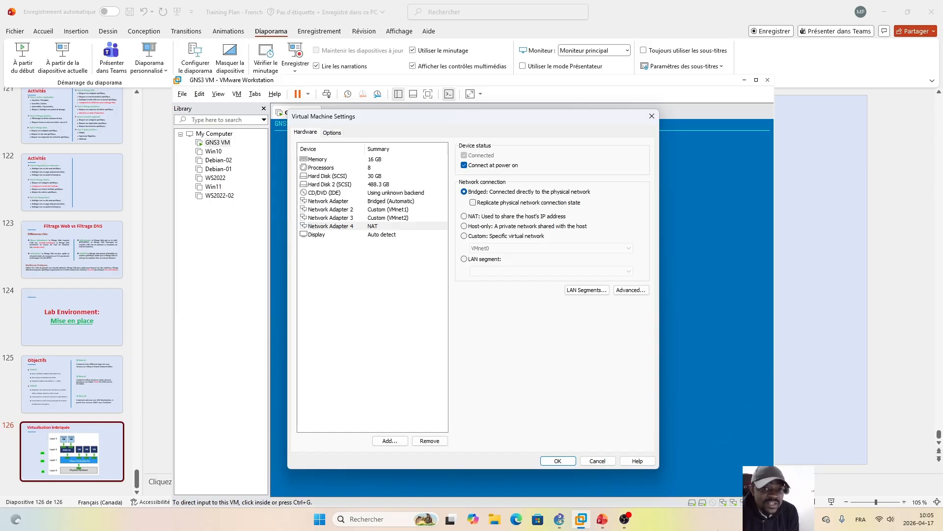
left_click(465, 217)
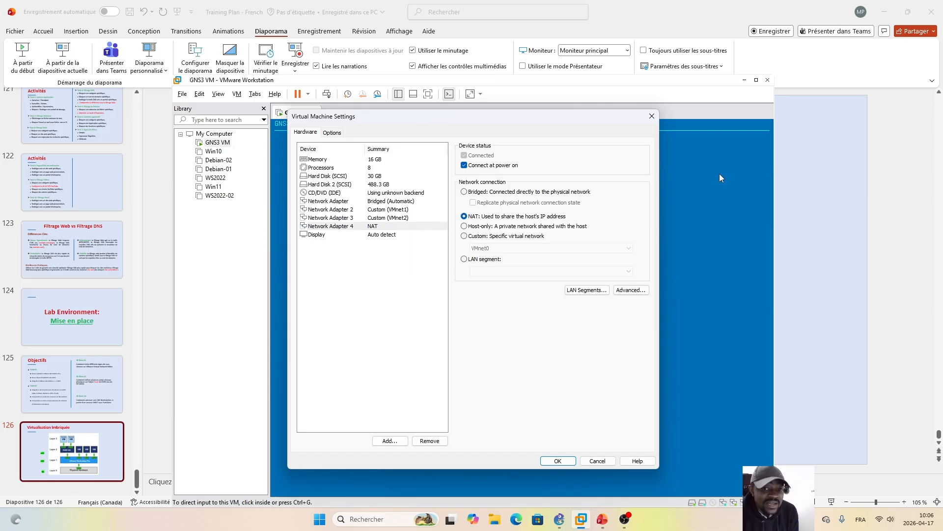
left_click(464, 226)
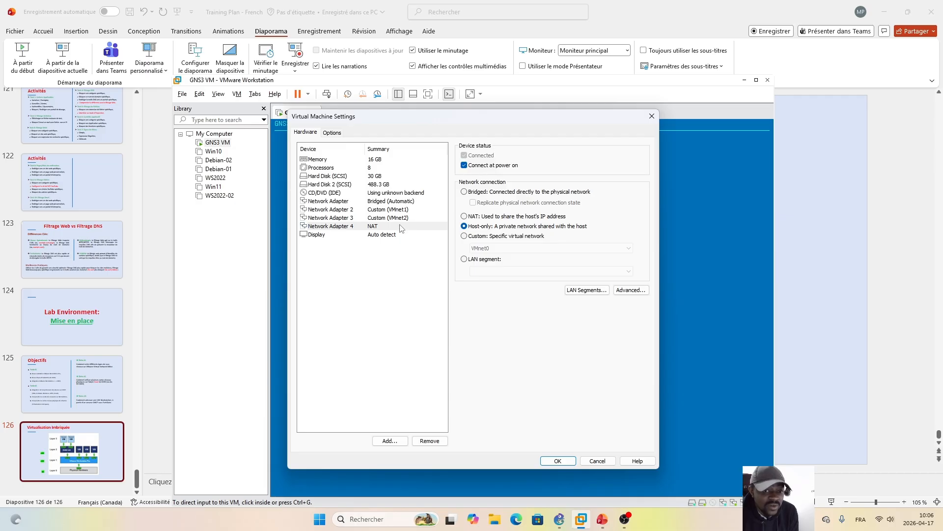
left_click(464, 236)
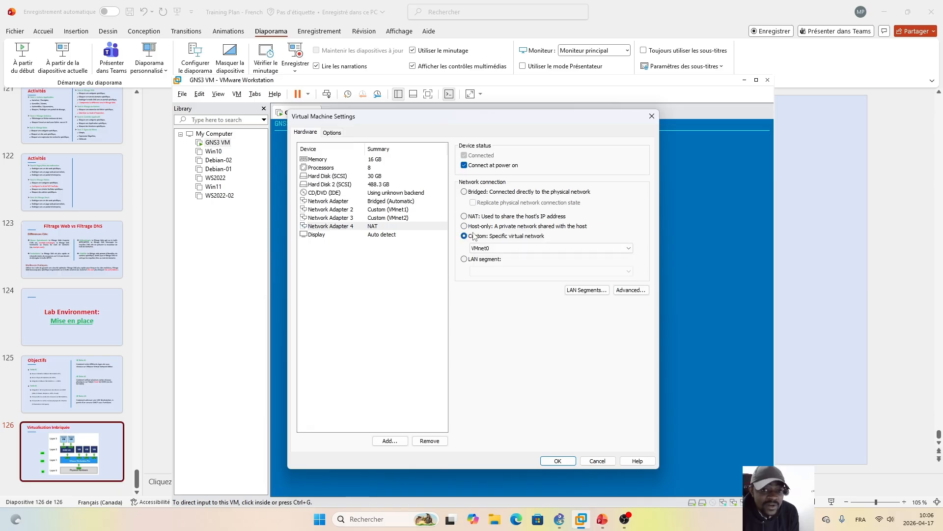
left_click(376, 229)
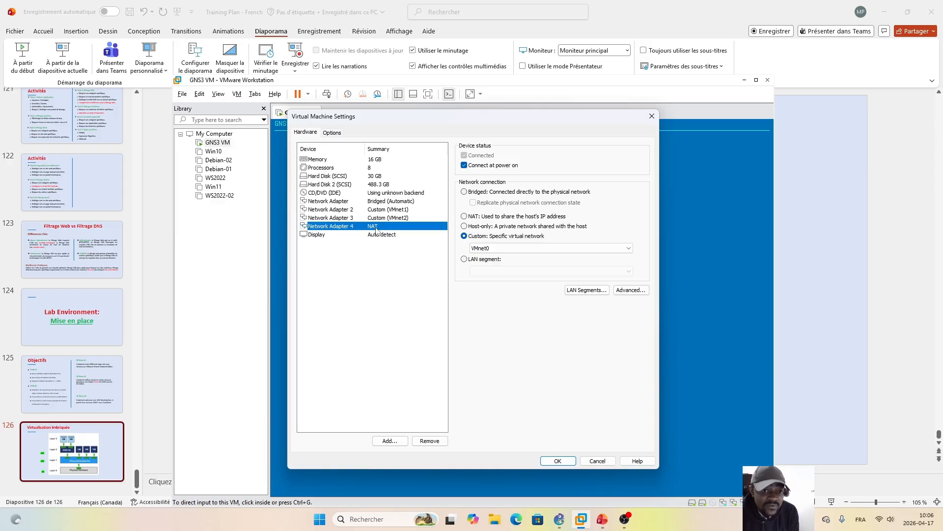
left_click(464, 192)
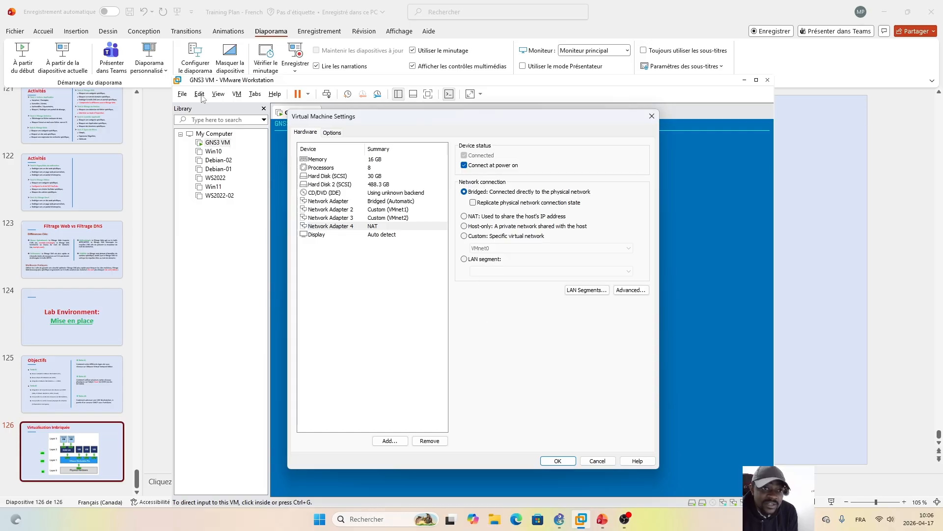
left_click(651, 118)
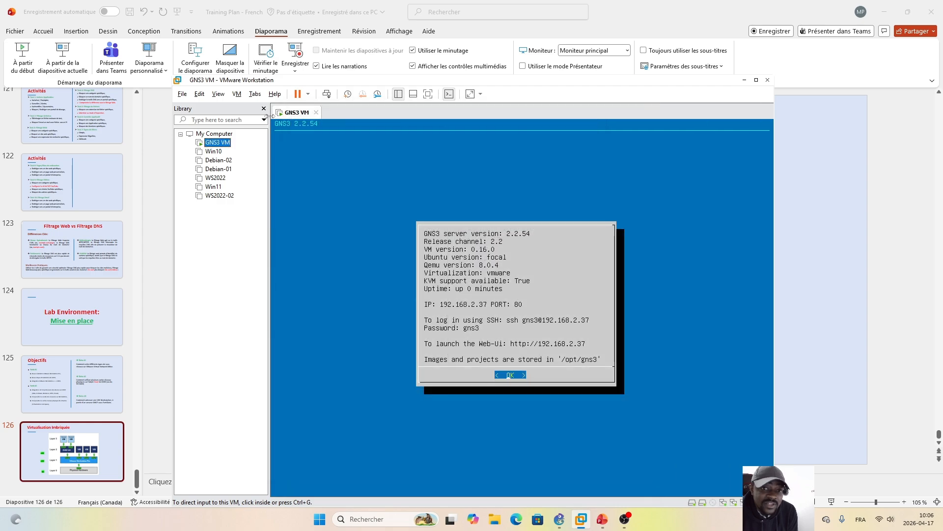
Open the Virtual Network Editor with administrator privileges and place it clear of the VM library.
left_click(199, 94)
left_click(217, 143)
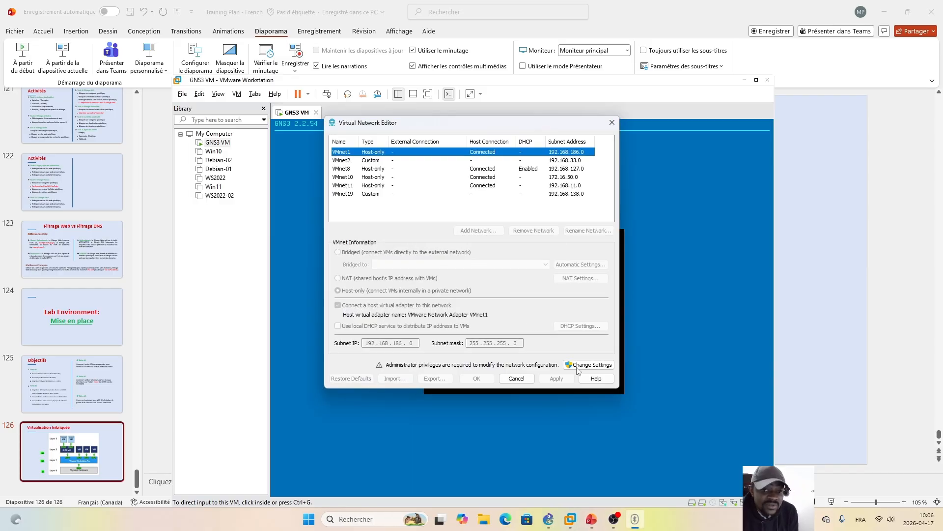
left_click(578, 368)
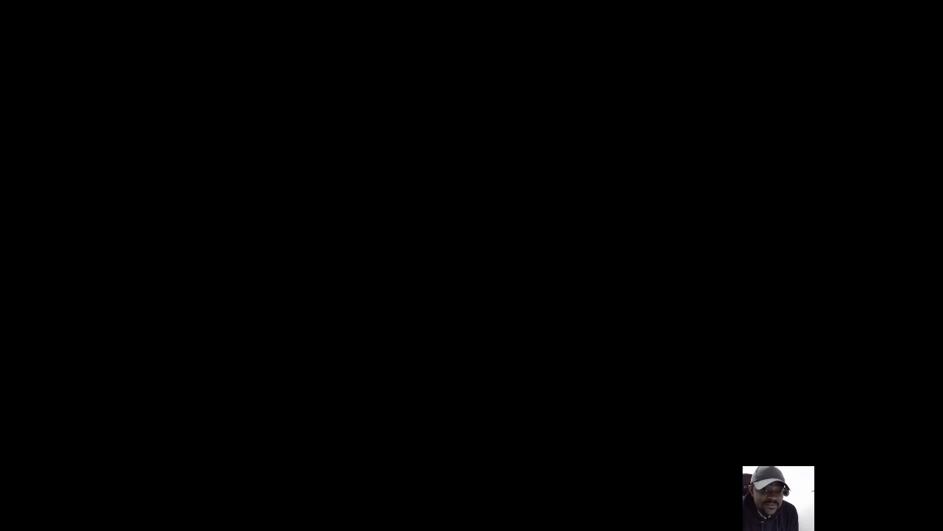
left_click(423, 343)
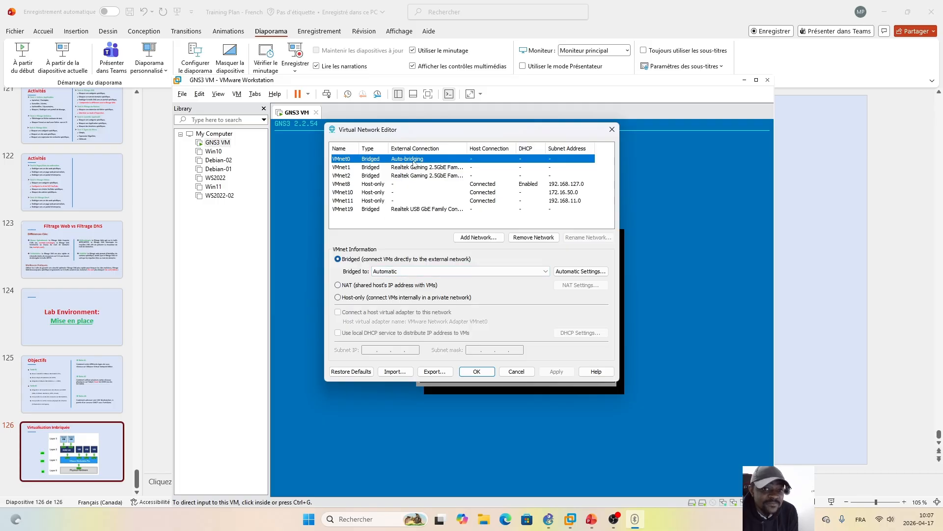
left_click_drag(434, 130, 697, 191)
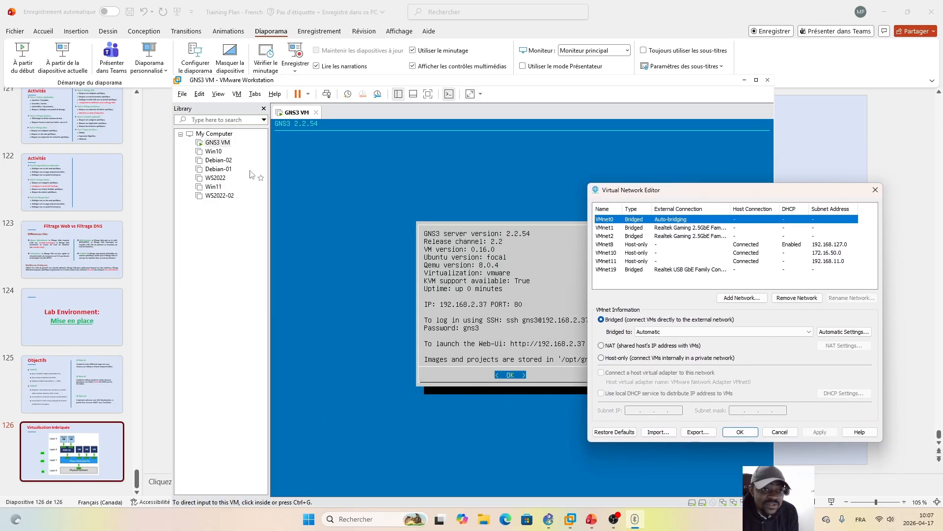
Open the GNS3 VM's settings beside the Virtual Network Editor, and examine the connections of Network Adapter 3 and the first Network Adapter.
right_click(217, 146)
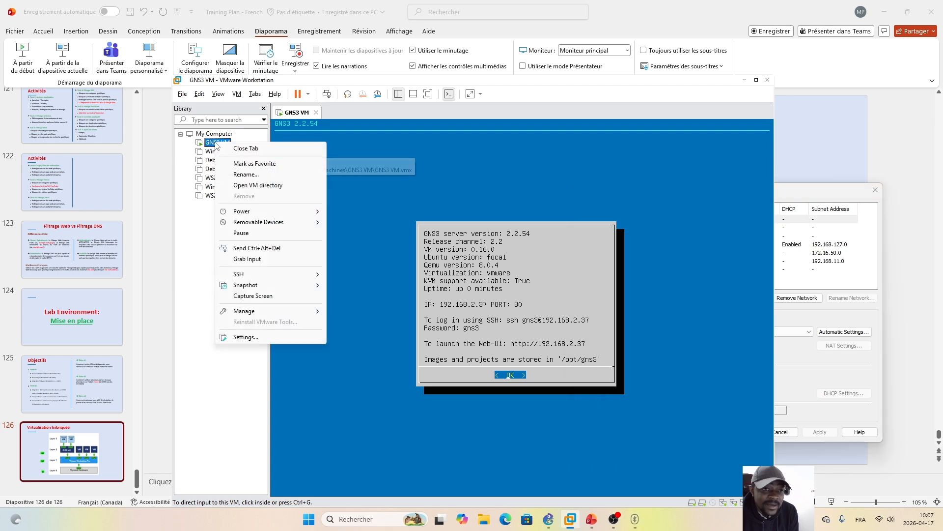
left_click(244, 337)
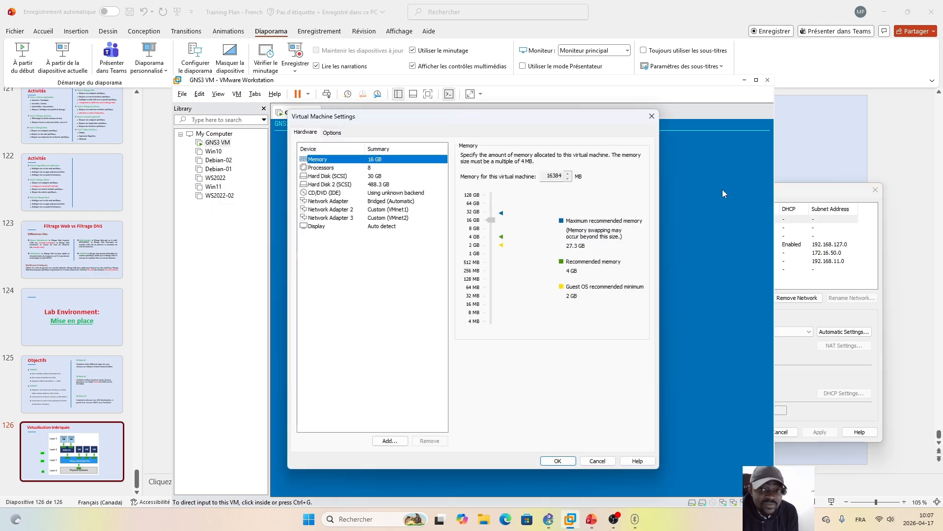
left_click(810, 195)
left_click_drag(493, 116, 414, 123)
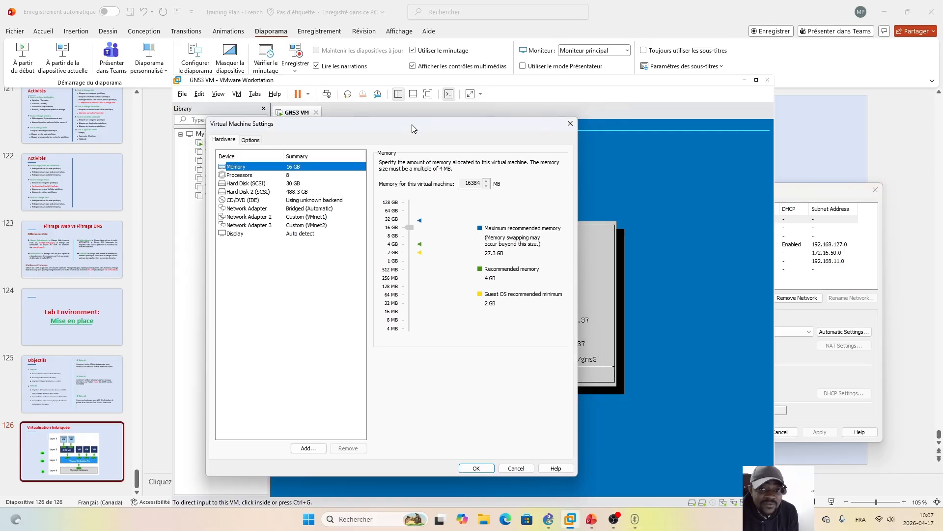
left_click(281, 224)
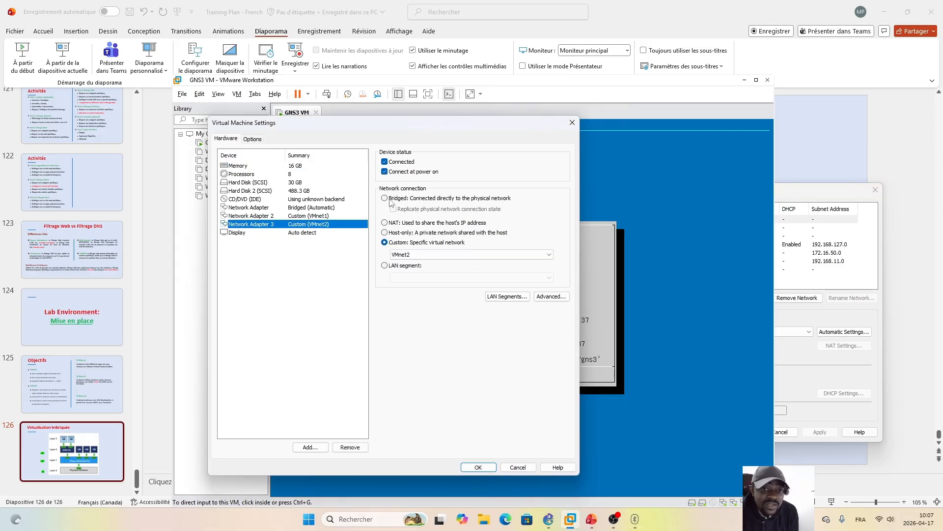
left_click(311, 208)
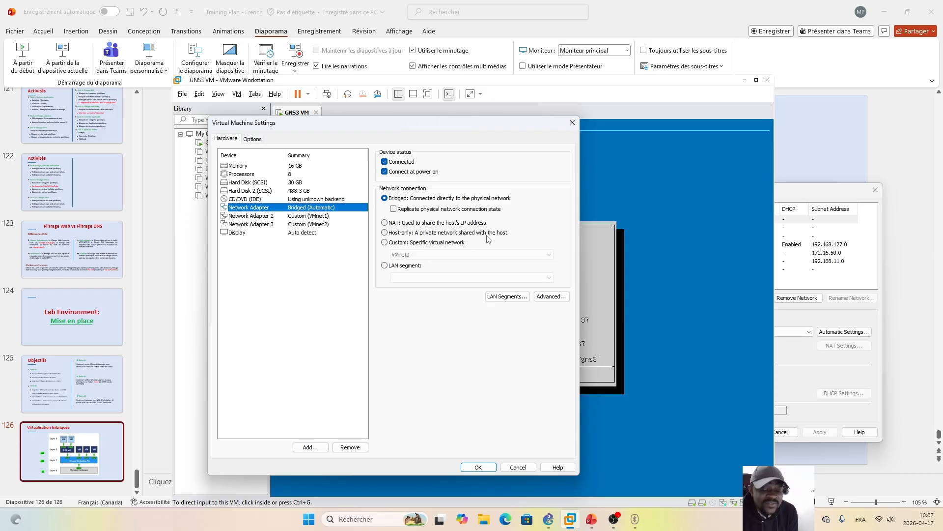
Try bridging VMnet0 to Microsoft Wi-Fi Direct Virtual Adapter #2, and return its bridging to Automatic.
left_click(803, 192)
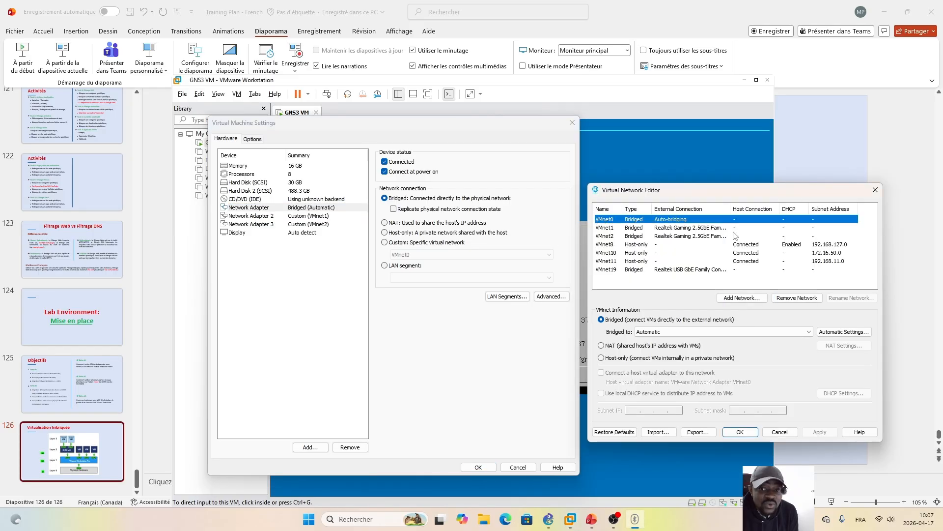
left_click(809, 332)
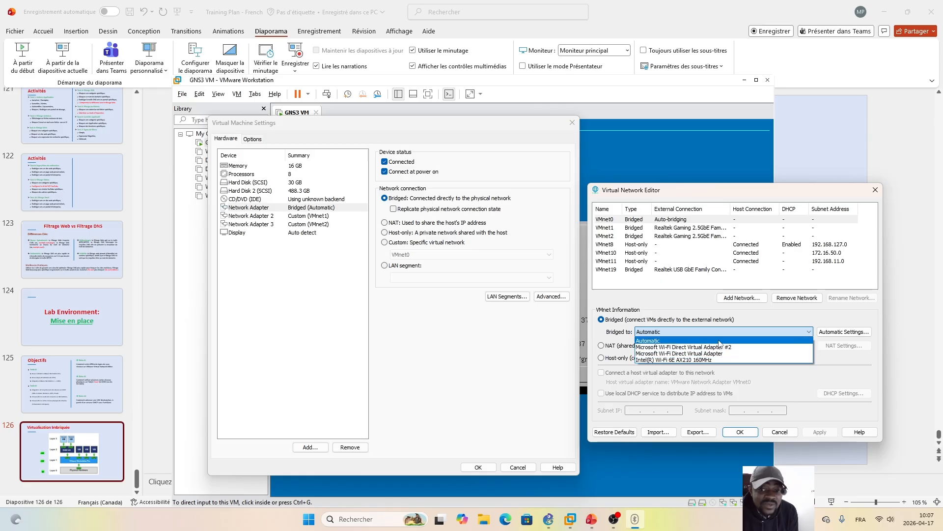
left_click(821, 355)
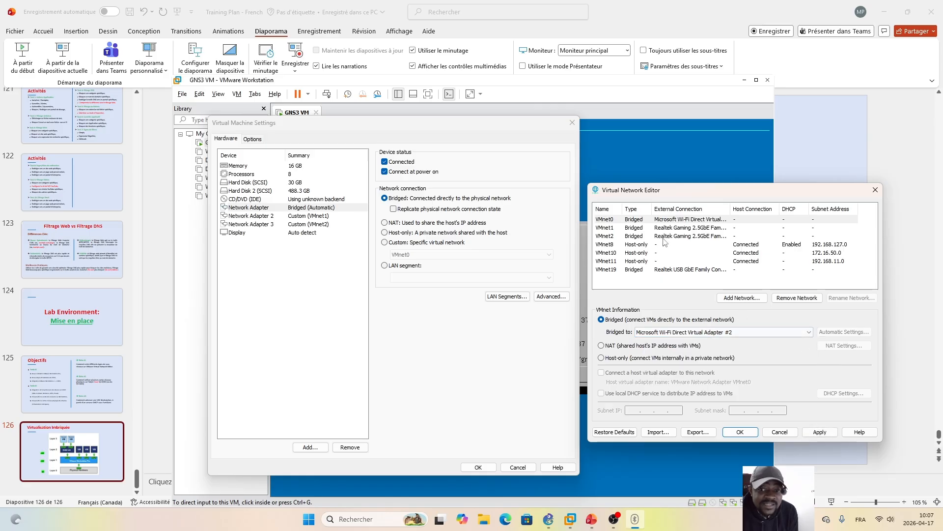
left_click(810, 333)
left_click(740, 341)
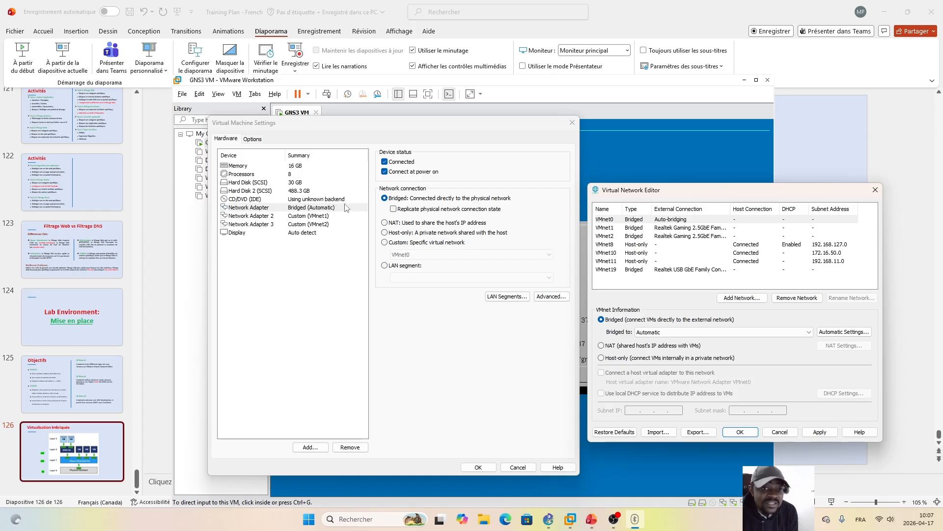
Check which physical controllers VMnet1 and VMnet2 are bridged to in the Virtual Network Editor.
left_click(402, 321)
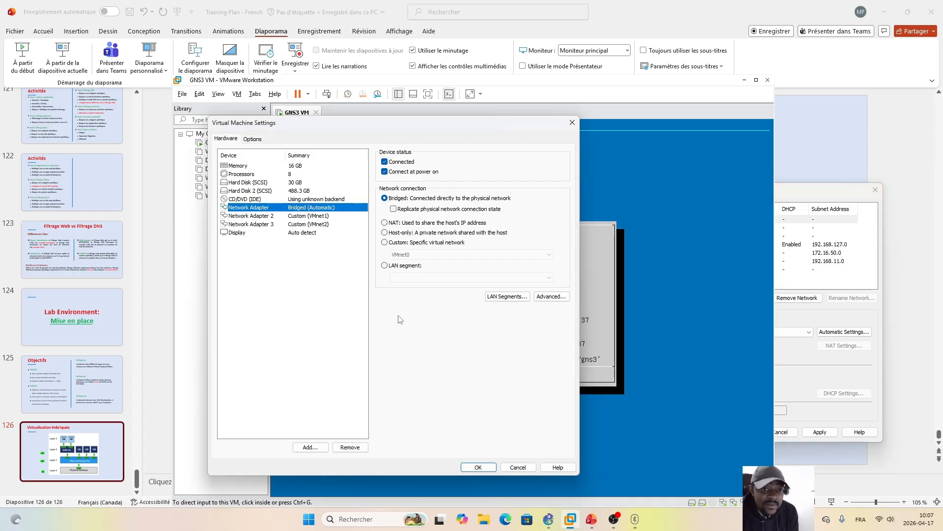
left_click(818, 202)
left_click(636, 229)
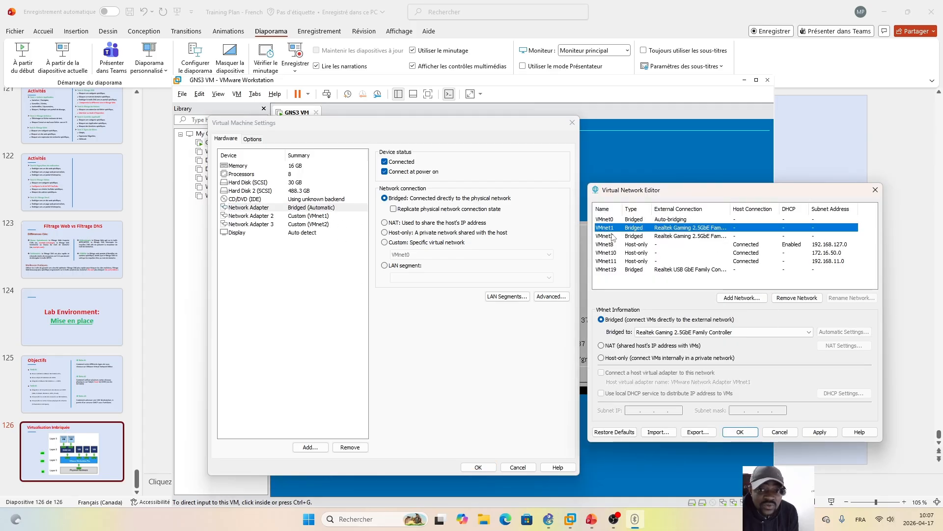
left_click(636, 236)
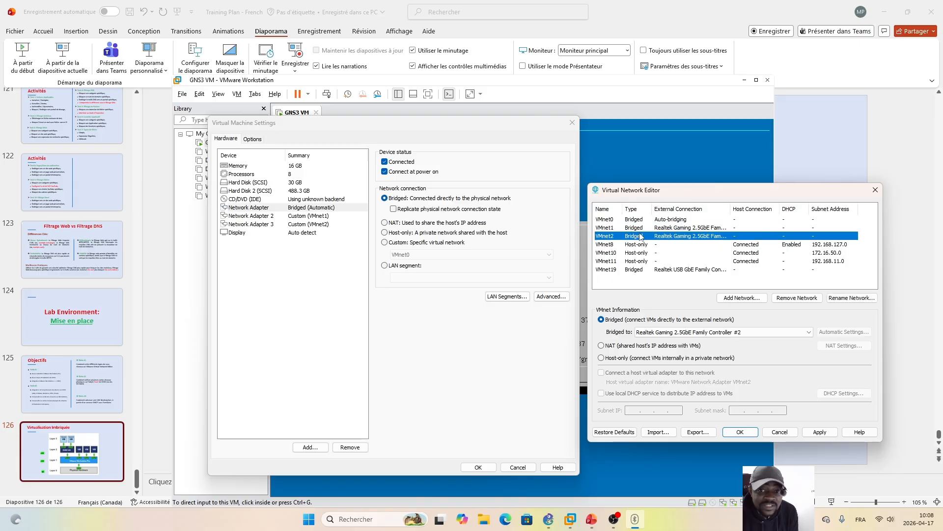
Review the custom virtual networks offered for the GNS3 VM's Network Adapter 3, keeping VMnet2 selected.
left_click(307, 218)
left_click(306, 225)
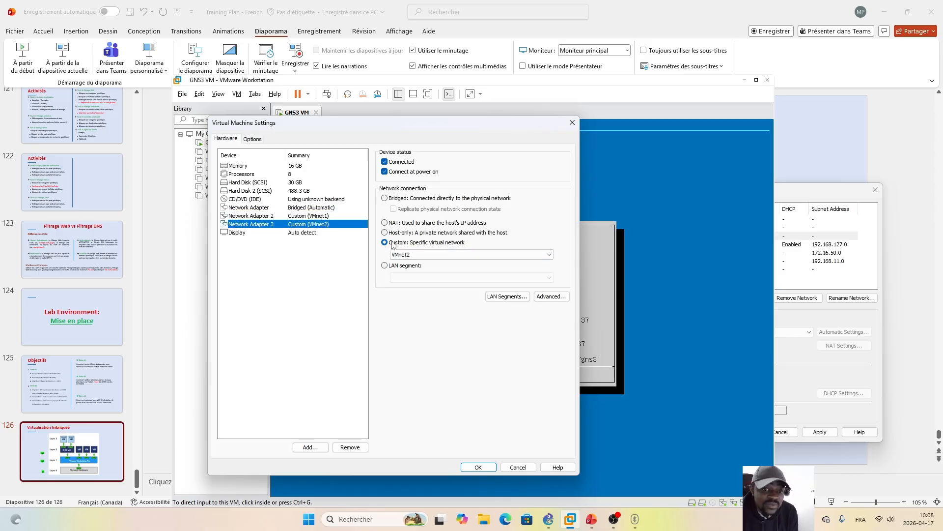
left_click(549, 255)
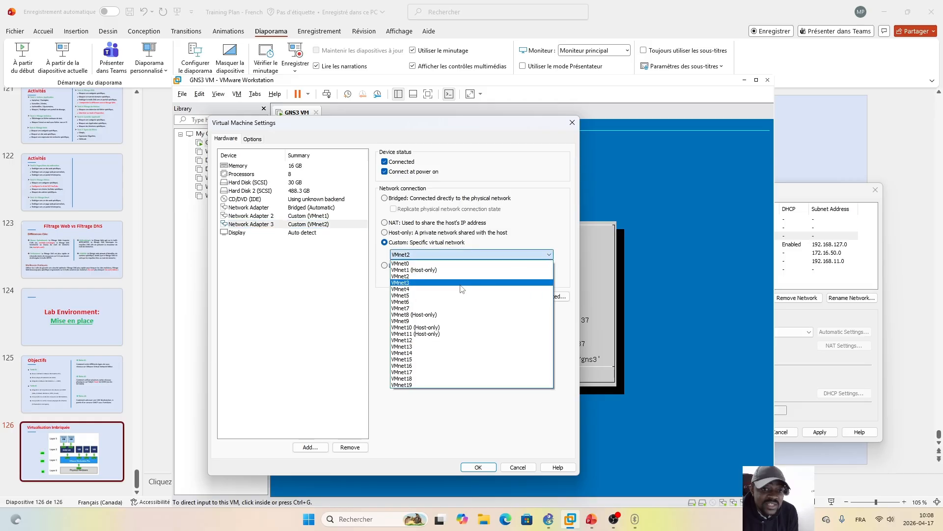
left_click(412, 277)
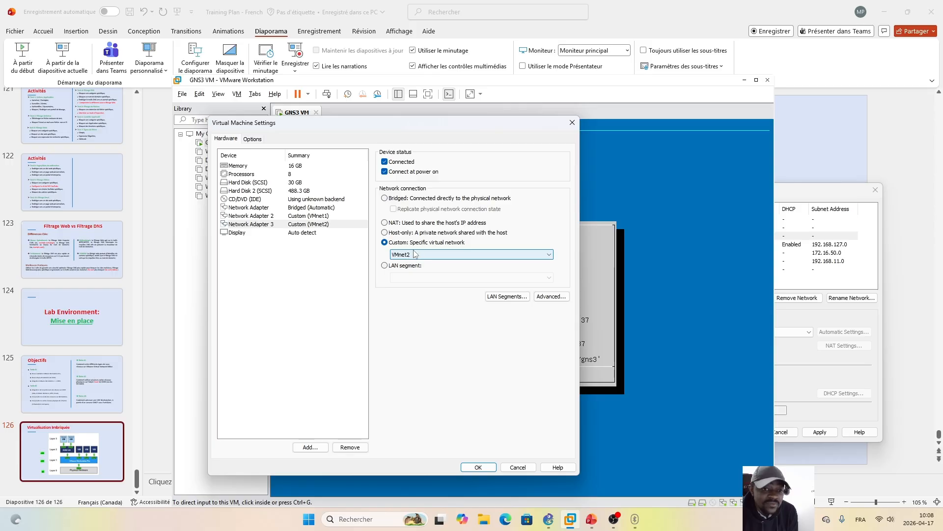
Compare the connection types of the first Network Adapter and Network Adapter 3 with the bridged networks in the Virtual Network Editor.
left_click(301, 209)
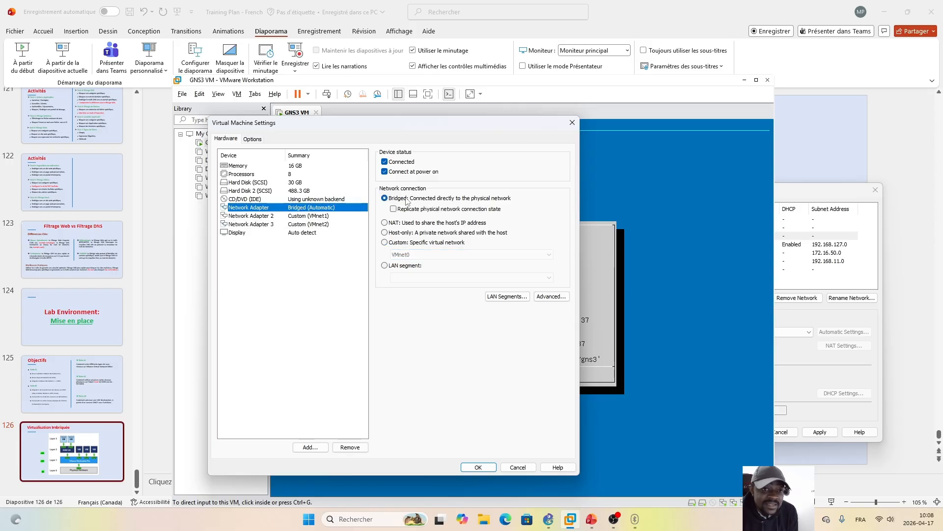
left_click(287, 225)
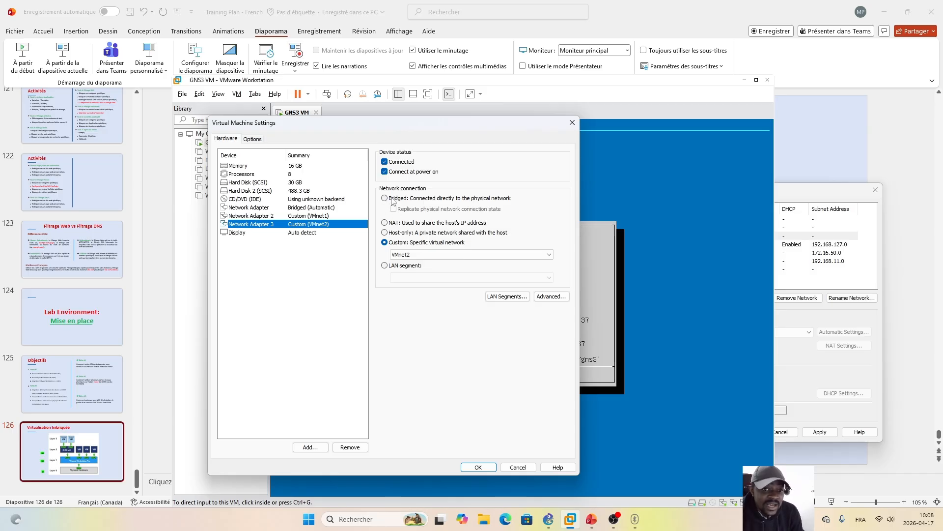
left_click(797, 192)
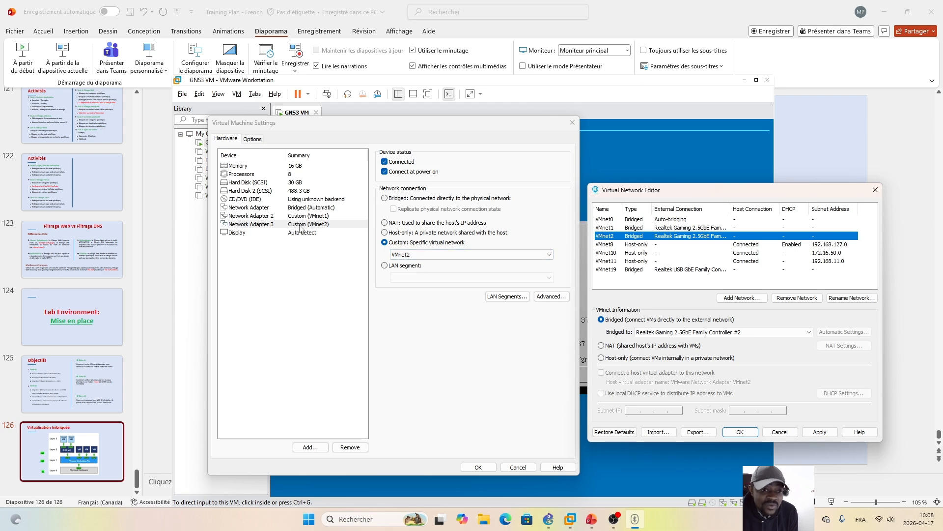
left_click(279, 208)
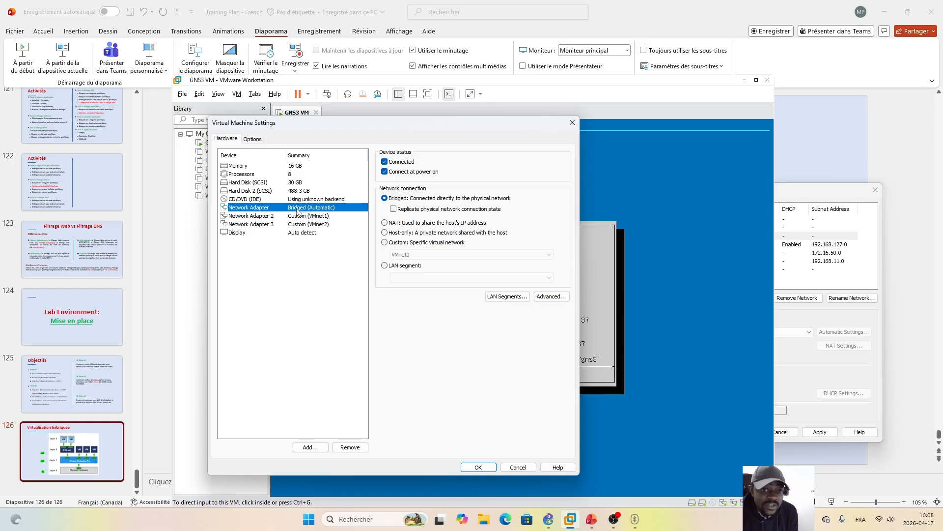
left_click(804, 194)
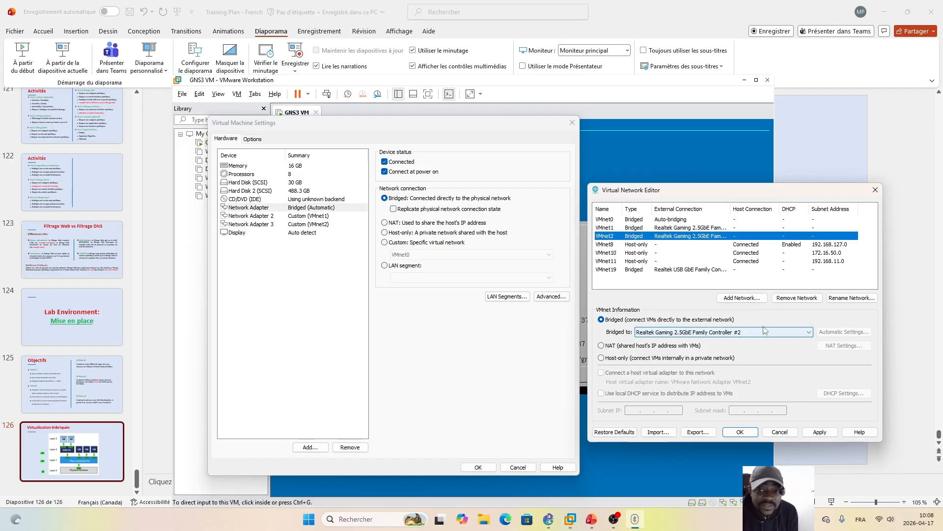
Bridge VMnet0 to the Intel(R) Wi-Fi 6E AX210 160MHz adapter in the Virtual Network Editor.
left_click(666, 219)
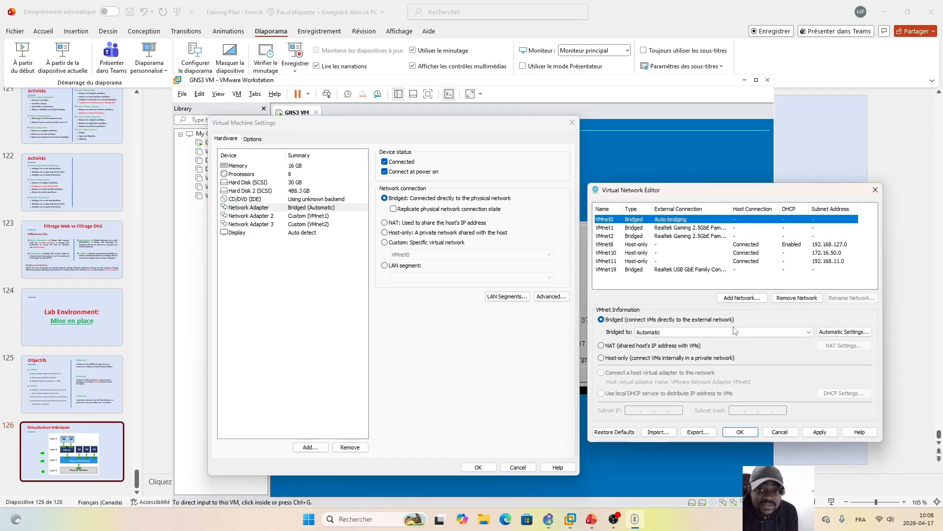
left_click(810, 333)
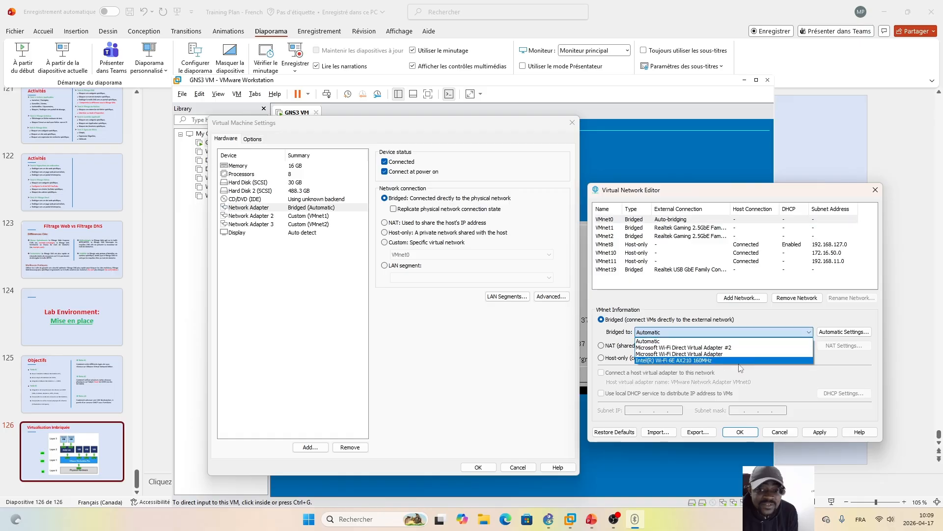
left_click(811, 361)
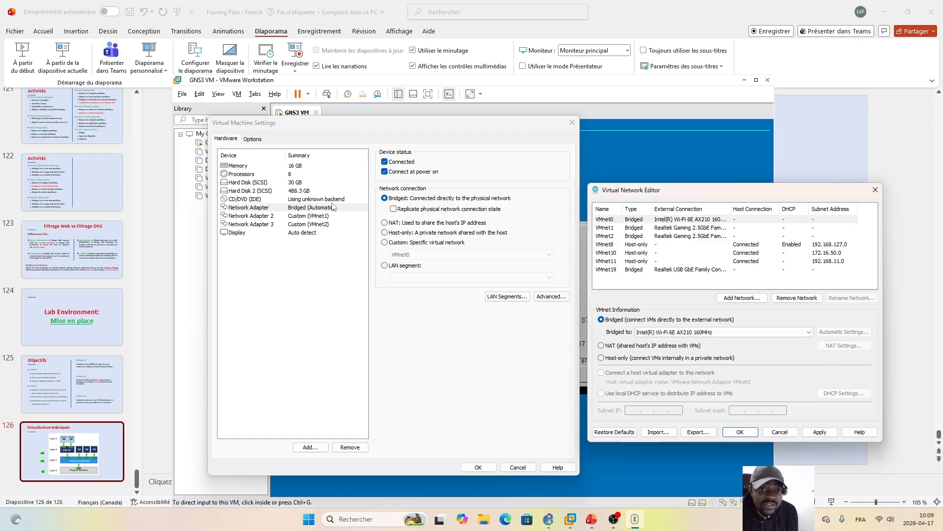
Compare the GNS3 VM's Network Adapter 3 with VMnet2's external connection, widening that column, and revisit the nested virtualization diagram in PowerPoint.
left_click(302, 224)
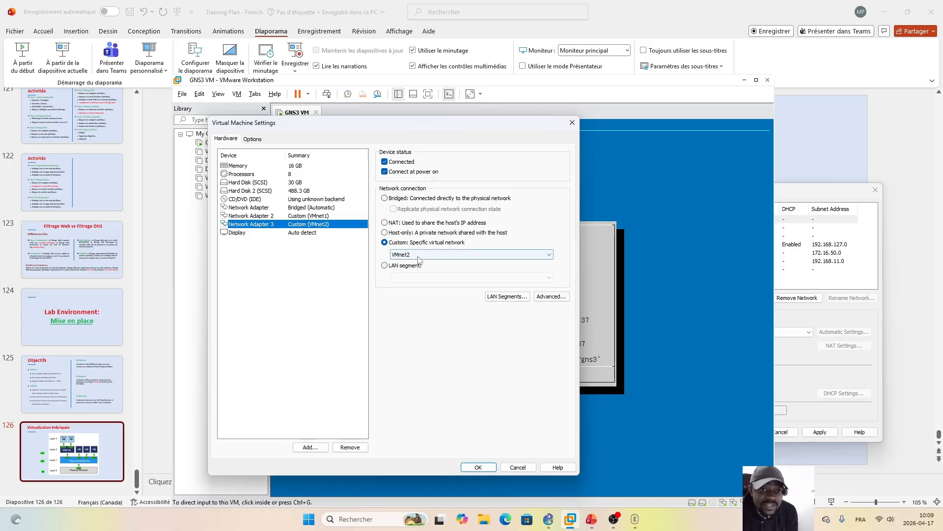
left_click(802, 199)
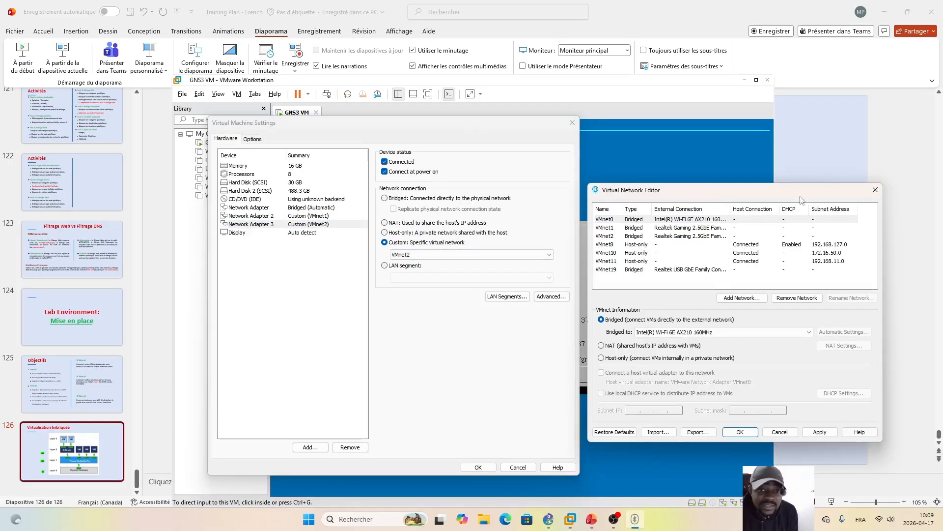
left_click(614, 236)
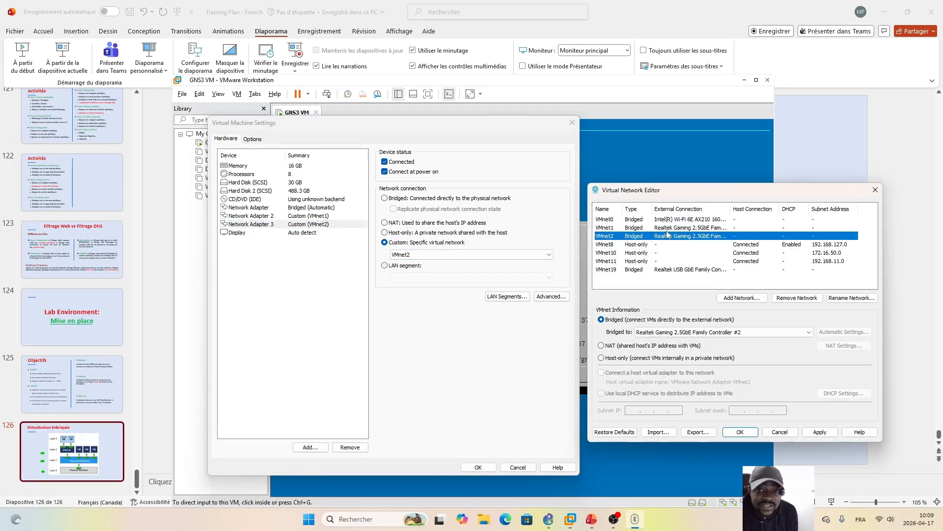
left_click_drag(731, 213, 772, 212)
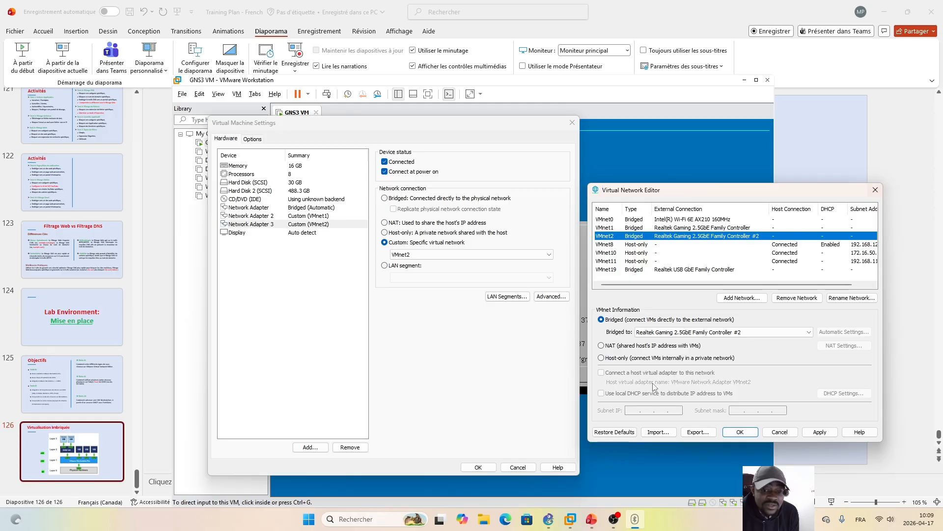
mouse_move(555, 524)
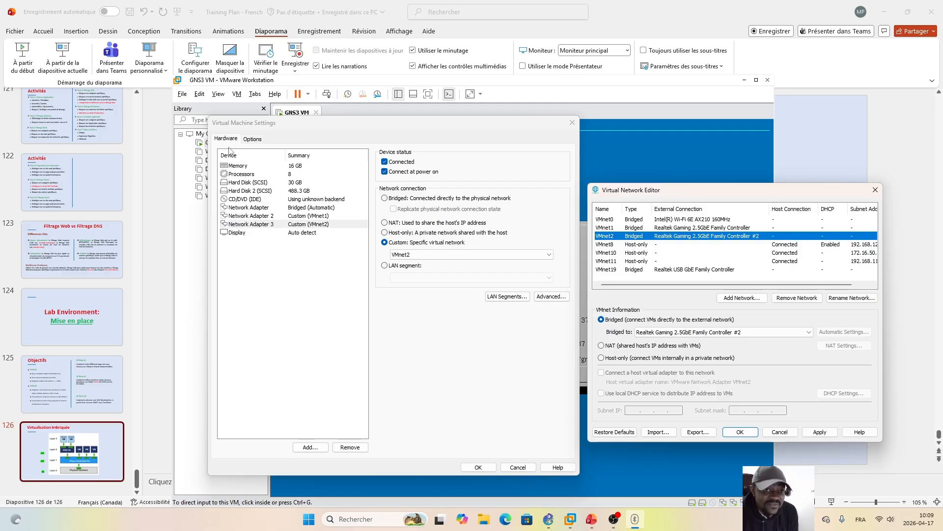
left_click(592, 519)
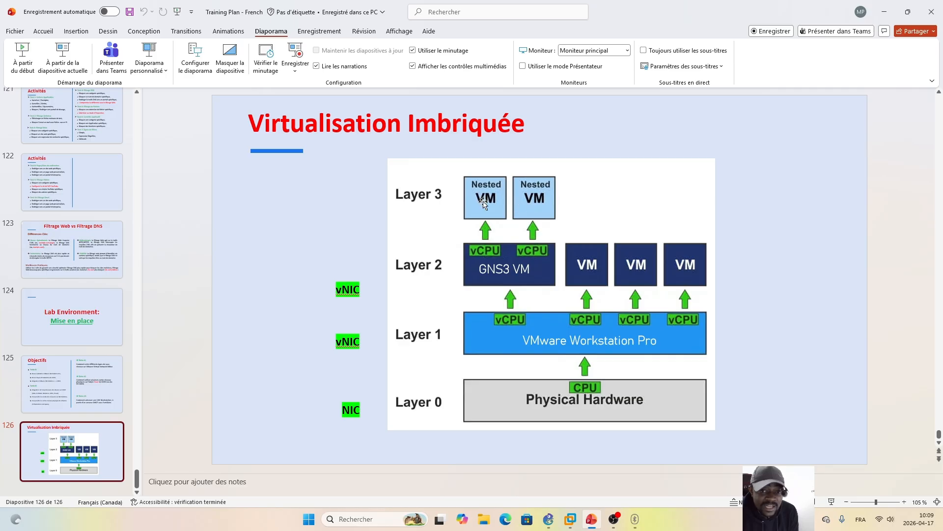
Switch to GNS3 and add a Cloud node hosted on the GNS3 VM server, placing it beside the Rogers cloud.
left_click(549, 519)
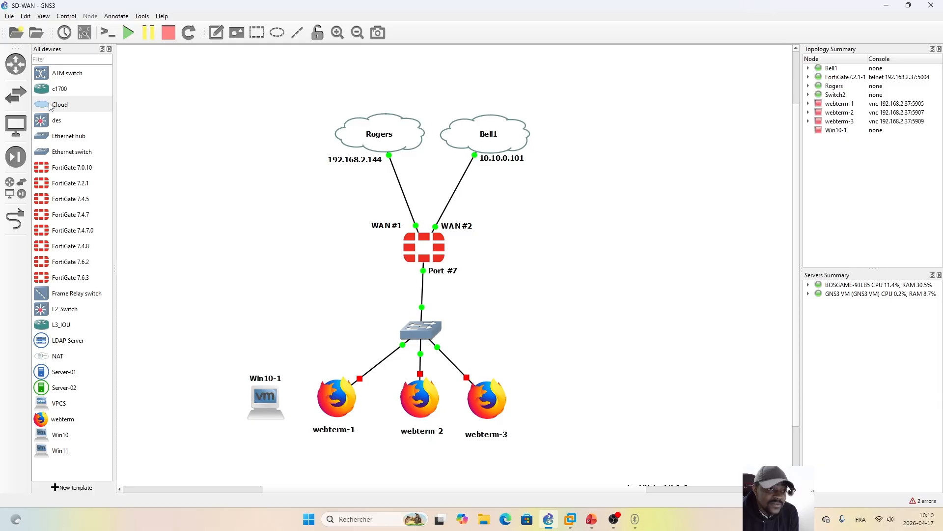
left_click_drag(53, 104, 217, 164)
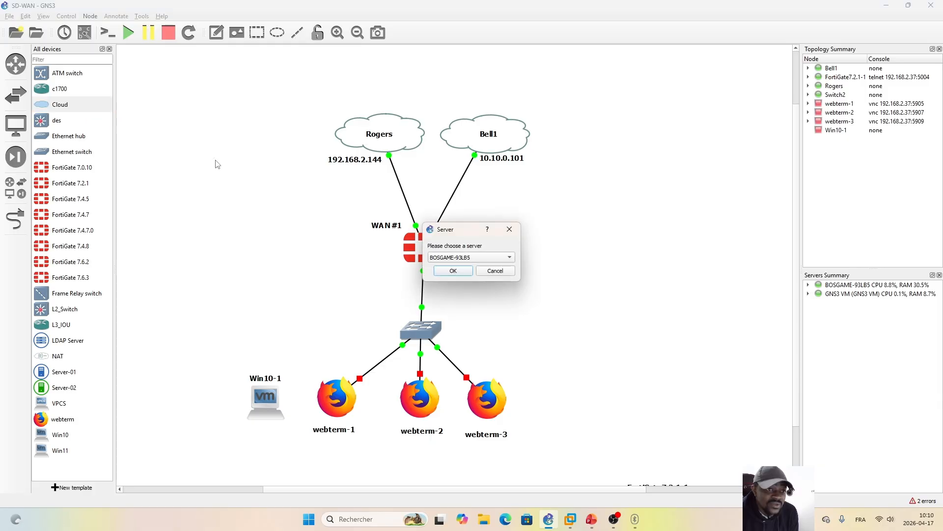
left_click(481, 259)
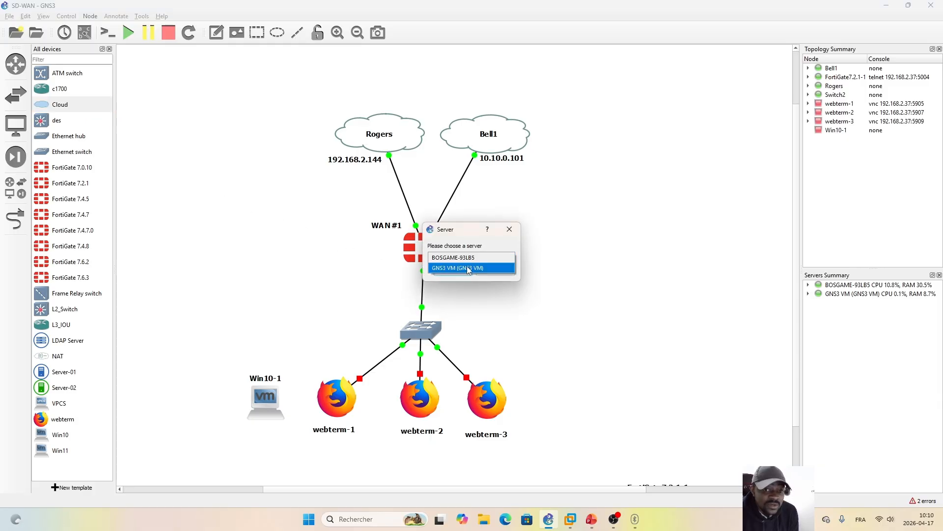
left_click(466, 268)
left_click_drag(468, 234, 621, 193)
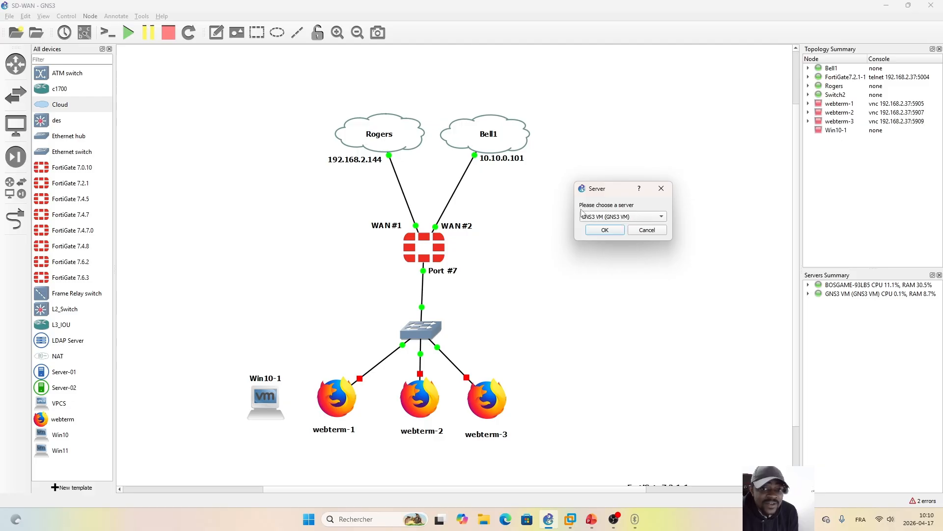
left_click(605, 230)
left_click_drag(259, 181, 227, 160)
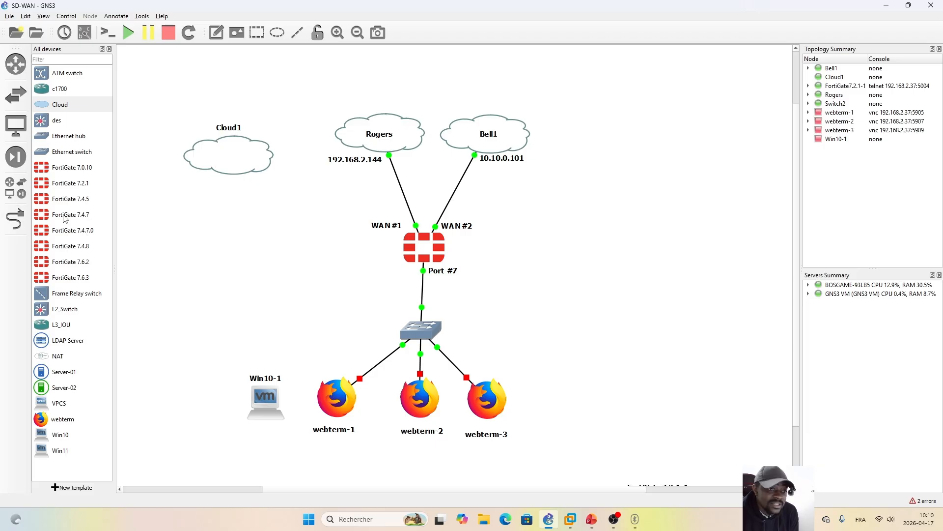
Open the new cloud's configuration and examine its Ethernet interfaces eth0, eth1 and eth2.
right_click(235, 162)
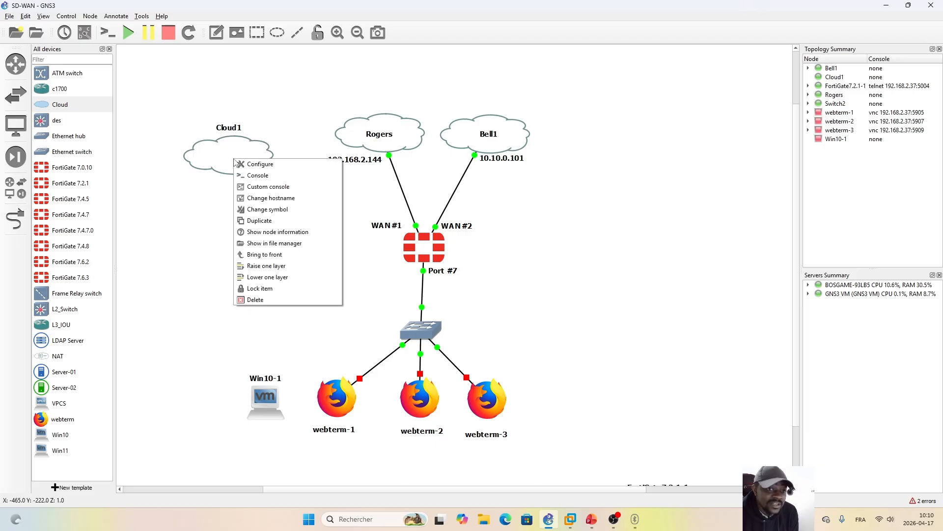
left_click(278, 162)
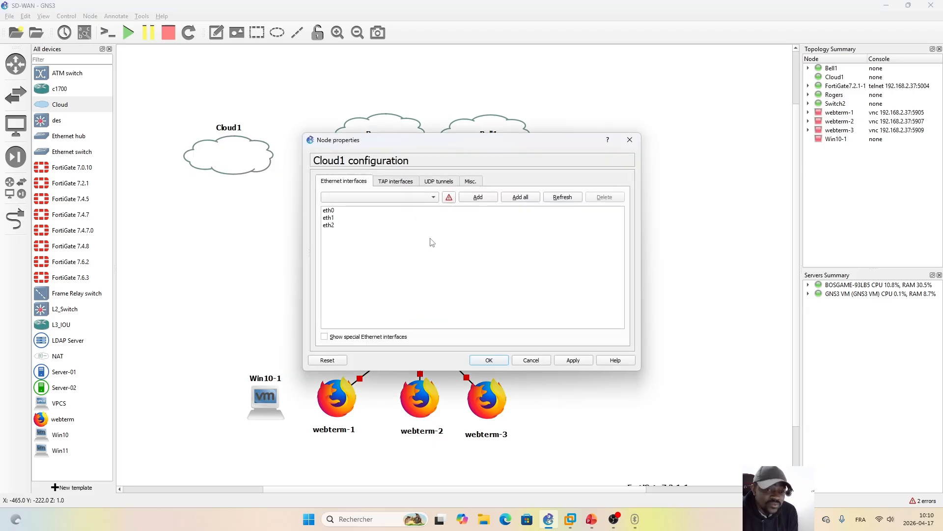
left_click_drag(350, 211, 334, 236)
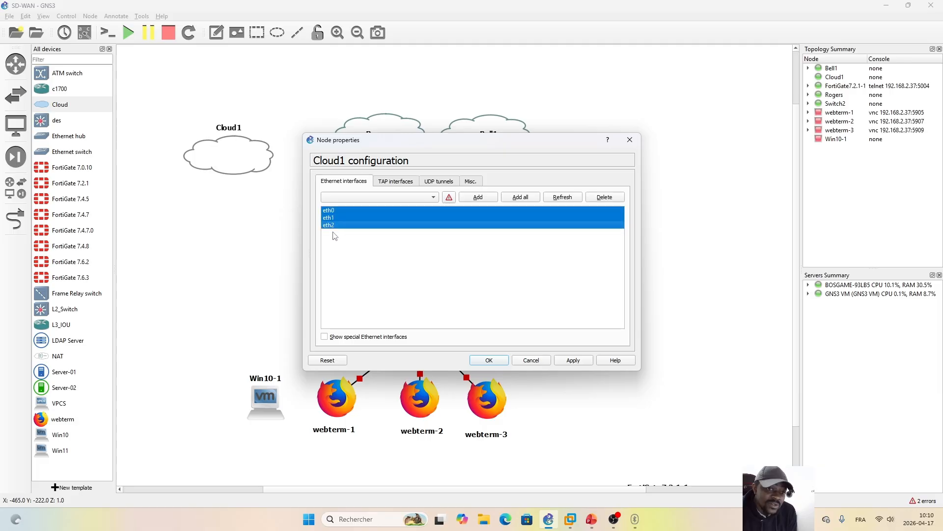
left_click(337, 255)
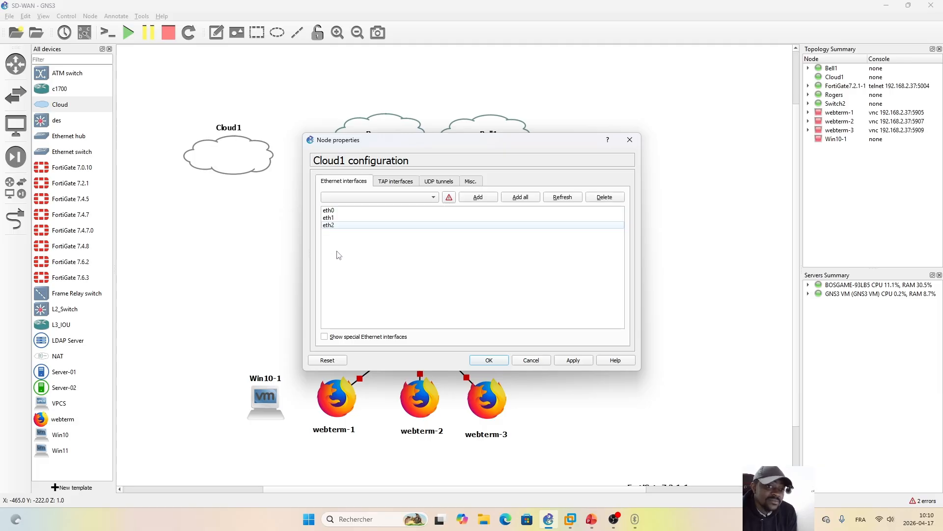
left_click_drag(360, 211, 347, 229)
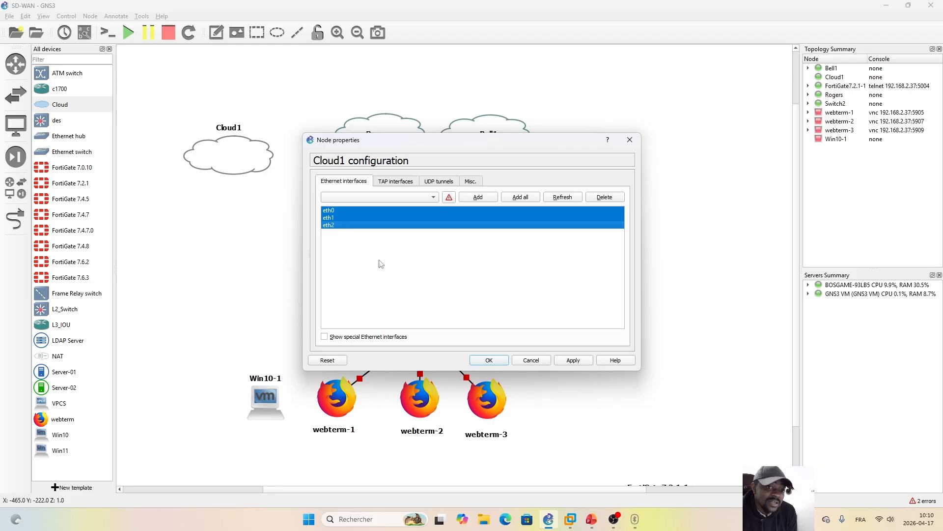
Switch to VMware Workstation, review the GNS3 VM's three network adapters against the cloud's interfaces, and close the VM settings.
mouse_move(549, 522)
left_click(551, 467)
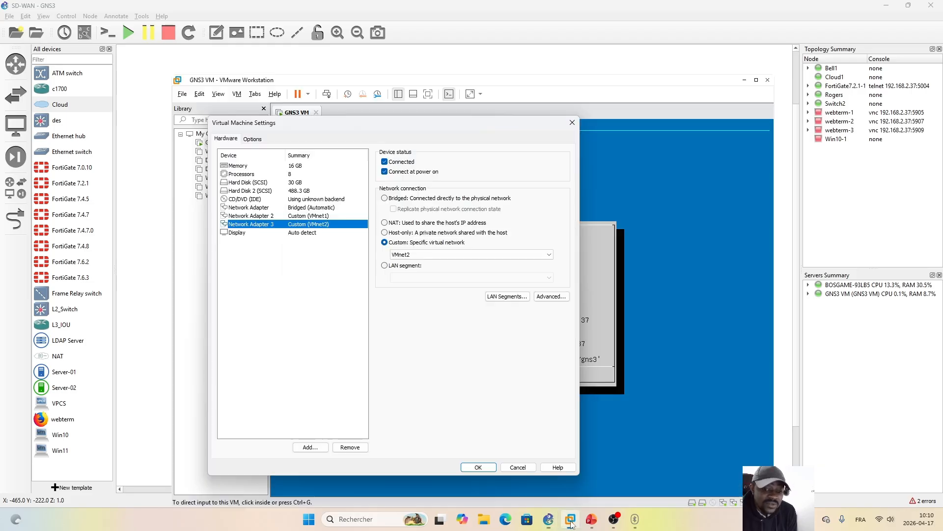
left_click(264, 207)
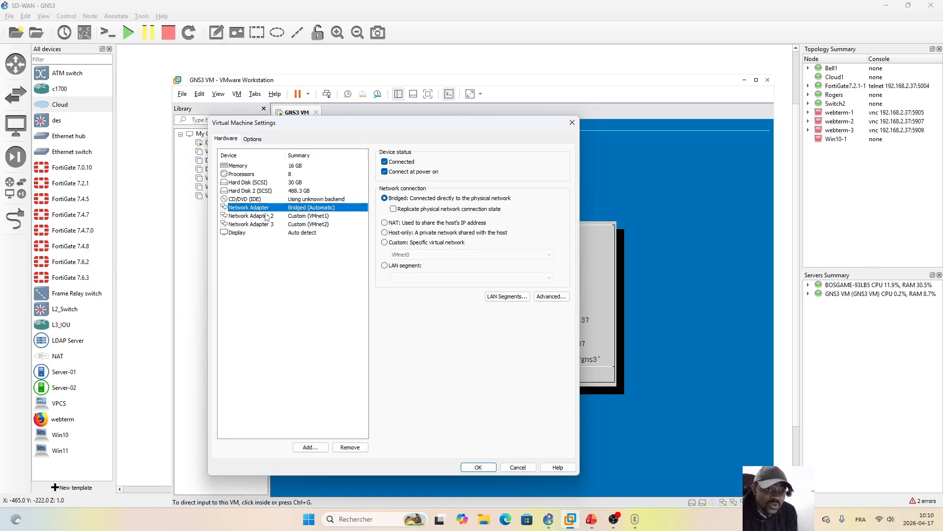
left_click(266, 216)
left_click(266, 224)
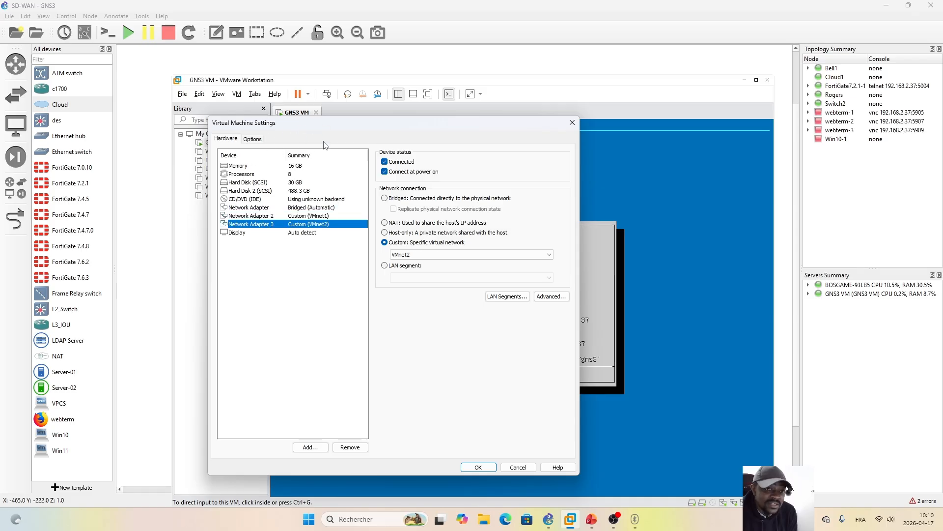
left_click(572, 123)
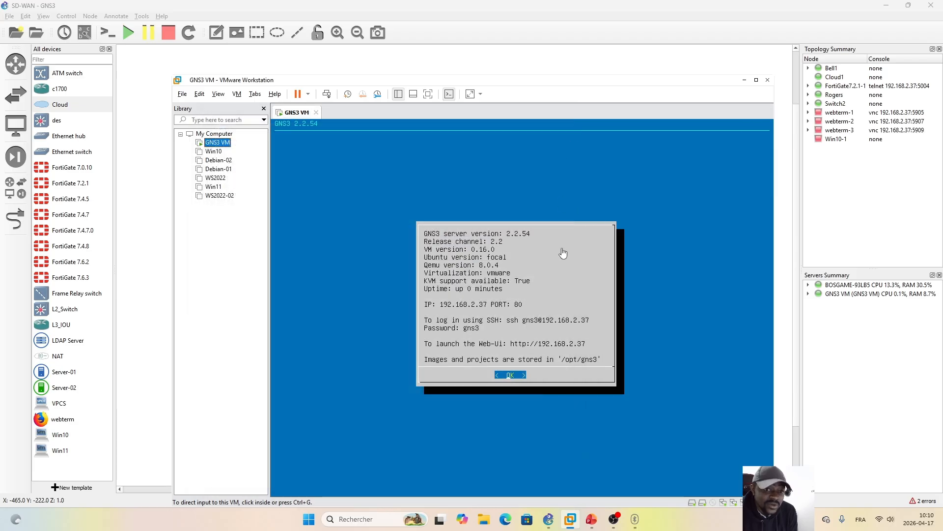
Revisit the layer diagram in PowerPoint, return to the cloud's interface list in GNS3, and close its configuration.
left_click(591, 520)
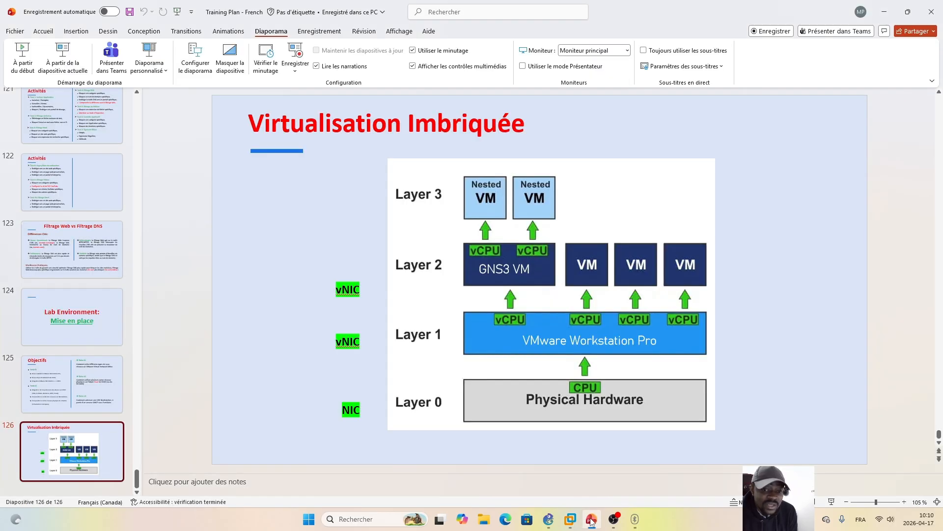
left_click(591, 520)
left_click(575, 522)
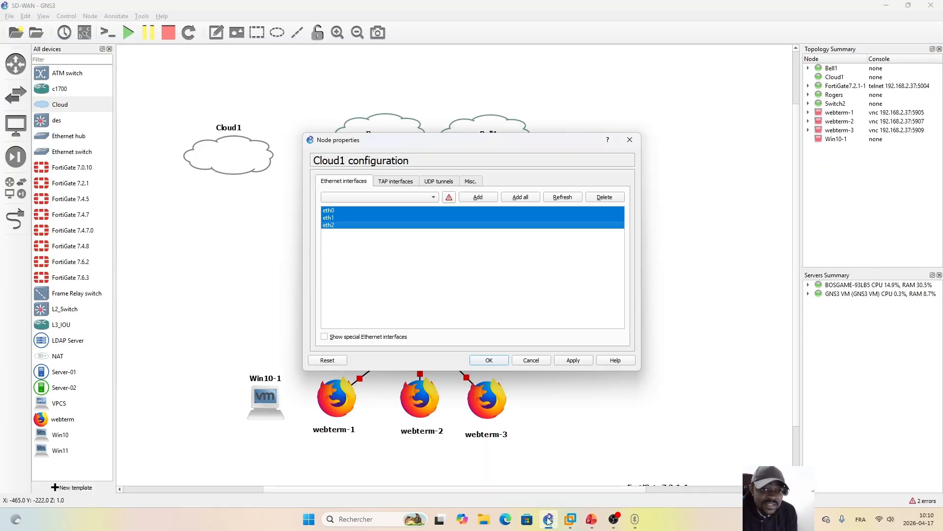
left_click(360, 251)
left_click(629, 143)
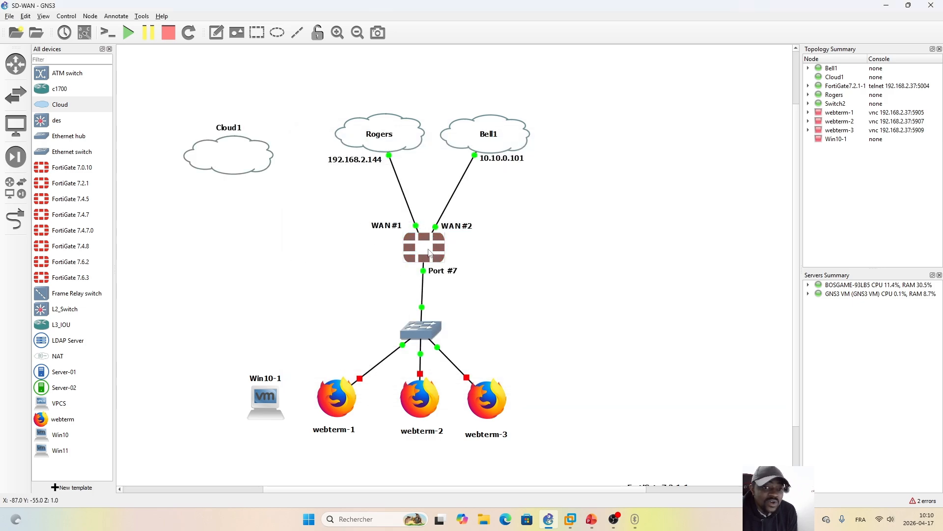
Check which ports the new cloud offers for a link, and leave link mode without connecting anything.
left_click(10, 218)
left_click(221, 161)
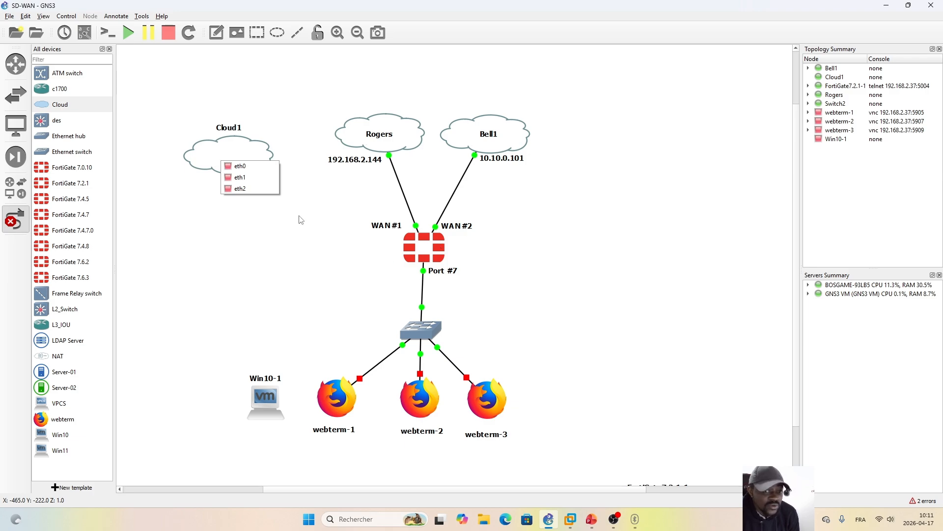
left_click(292, 195)
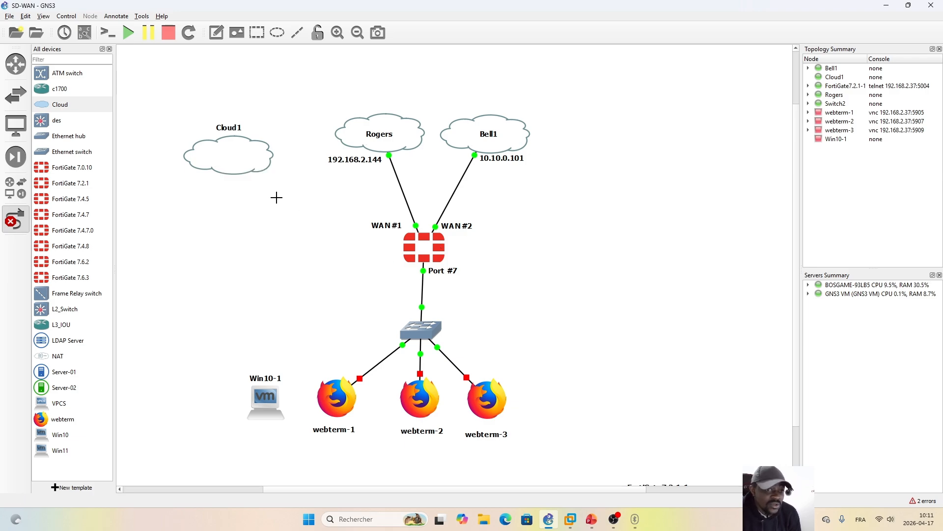
left_click(18, 220)
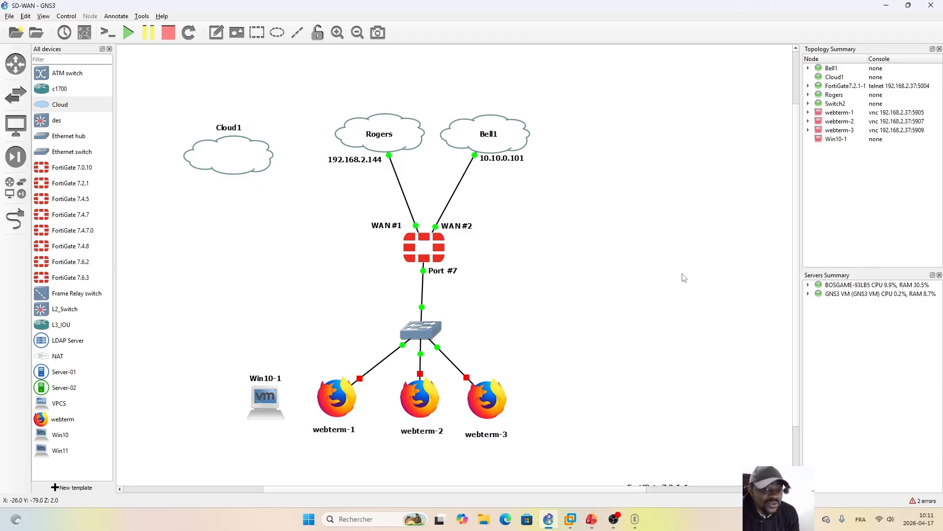
Review the SD-WAN activities slide in PowerPoint alongside the SD-WAN zones and rules in the FortiGate web interface.
left_click(591, 519)
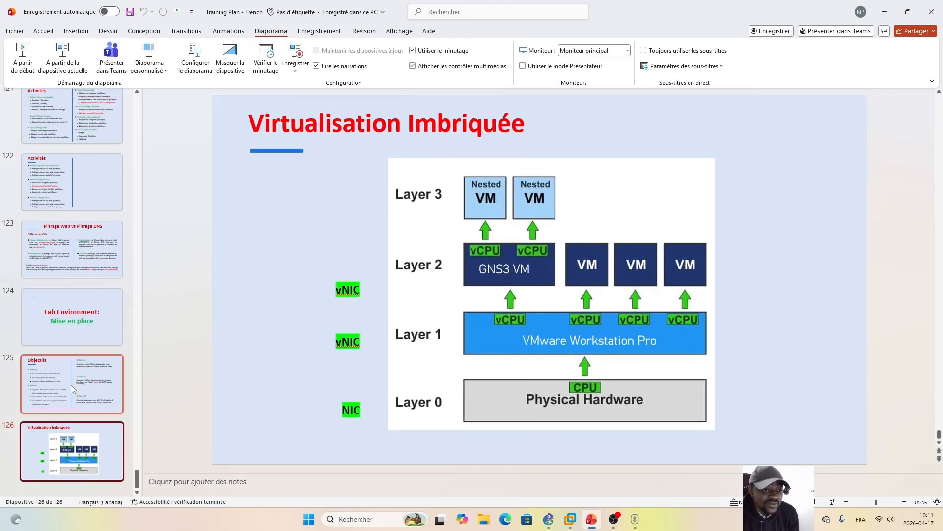
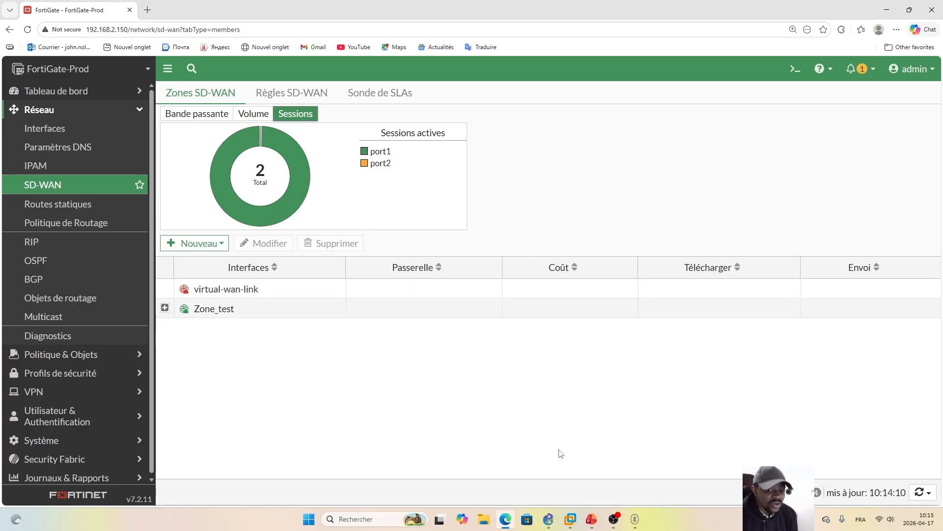
left_click(591, 519)
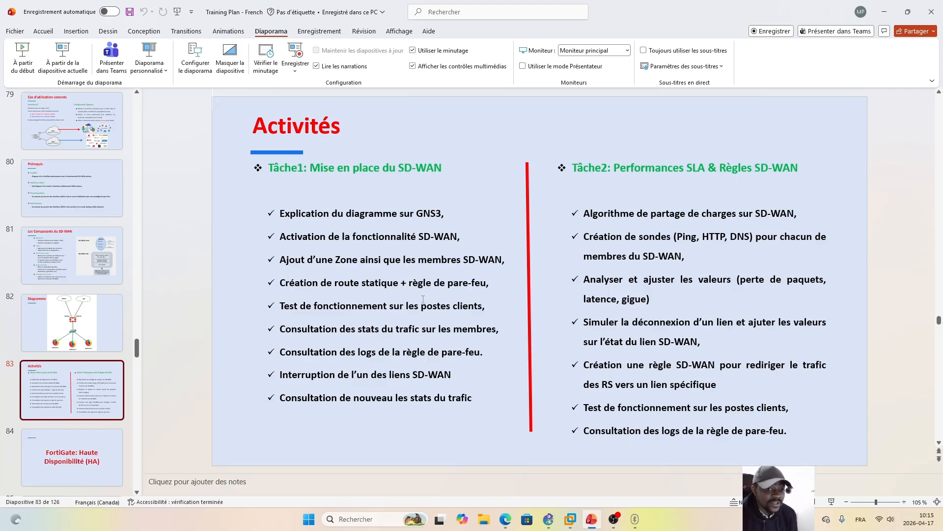
left_click(506, 519)
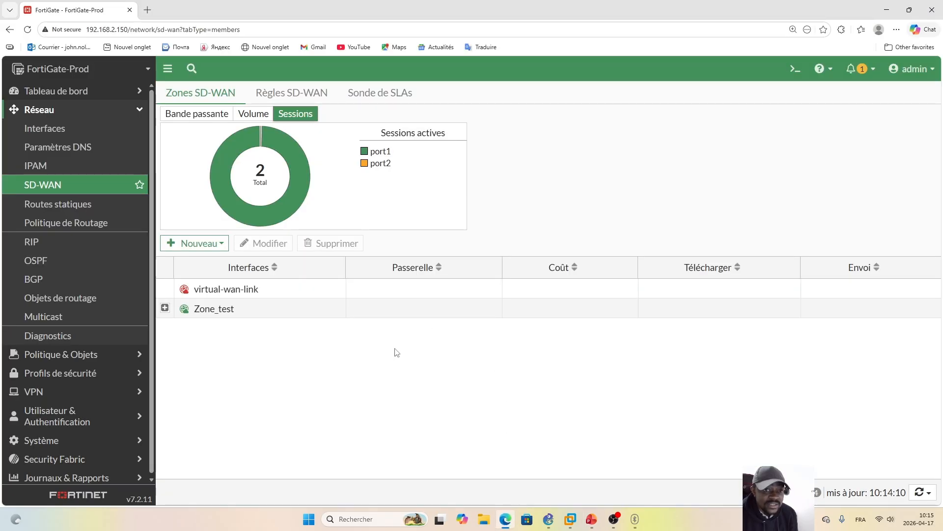
left_click(283, 95)
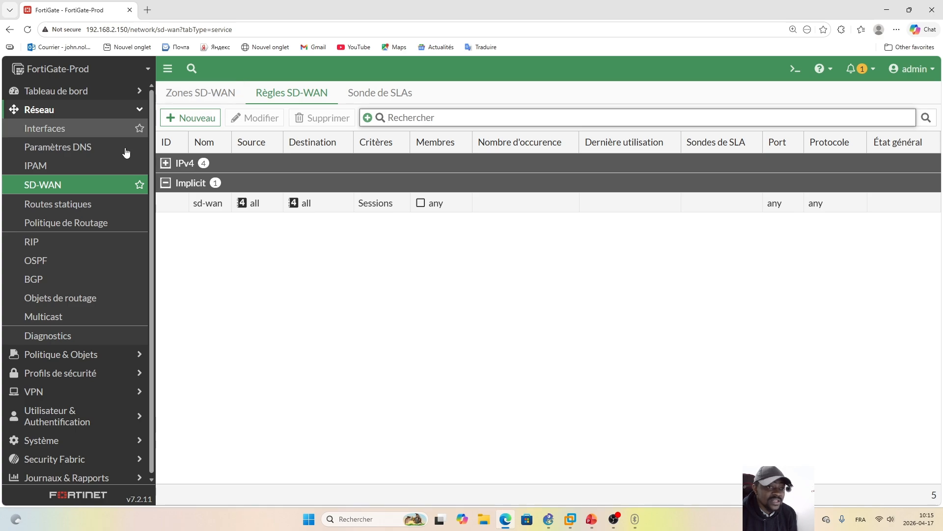
left_click(591, 519)
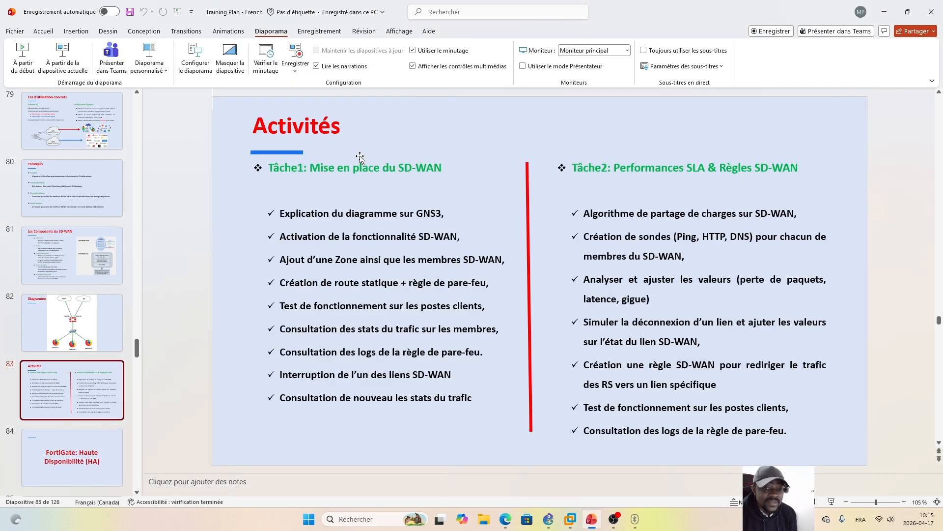
Switch to the FortiGate web interface, open the implicit sd-wan rule for editing, and select the Source IP load-balancing algorithm.
left_click(505, 519)
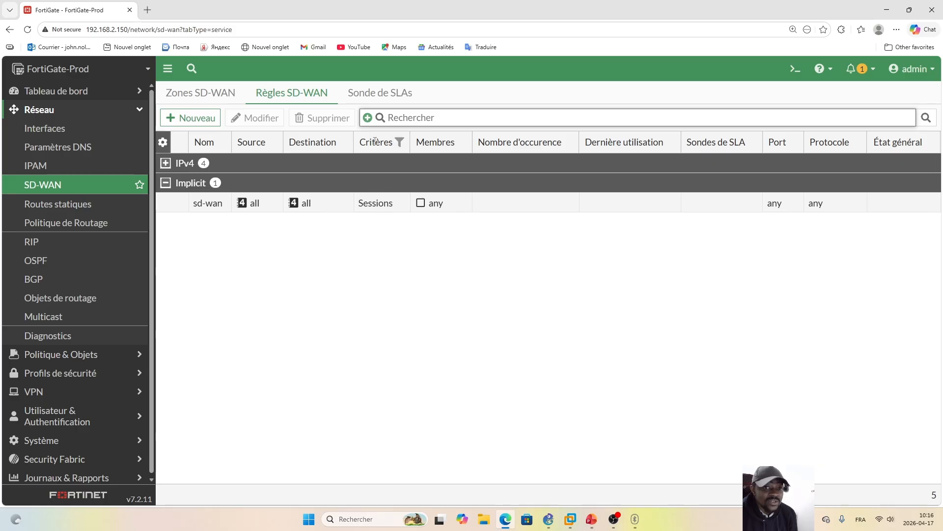
double_click(336, 206)
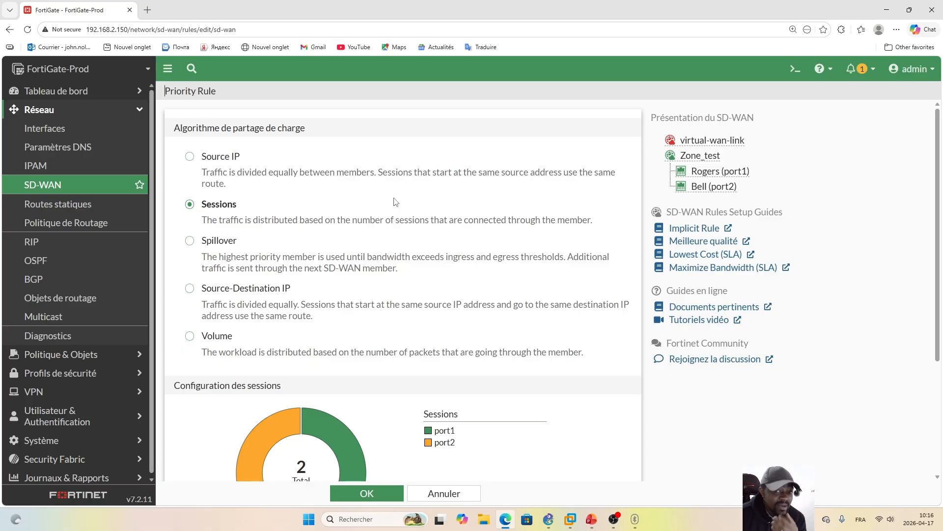
left_click(216, 157)
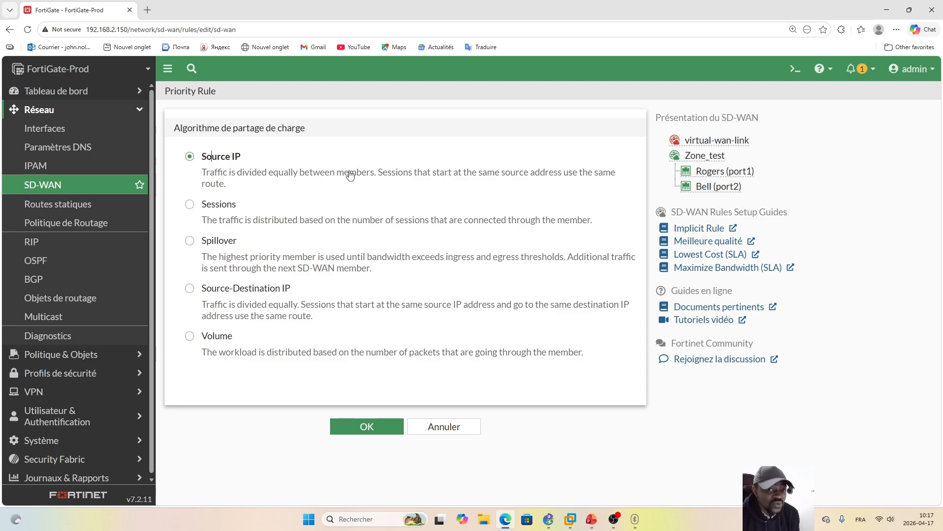
Review the SD-WAN topology in GNS3 and the activities slide in PowerPoint, and return to the rule in the FortiGate web interface.
left_click(551, 520)
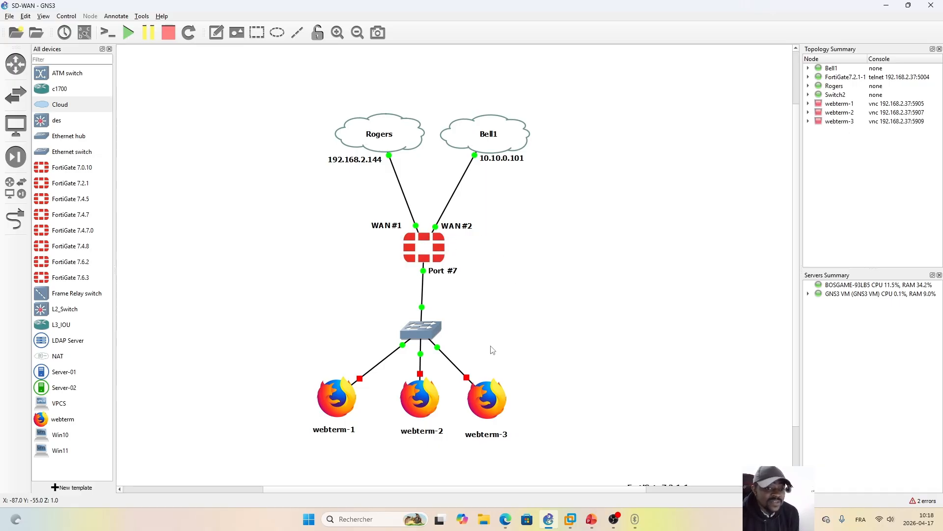
left_click(592, 519)
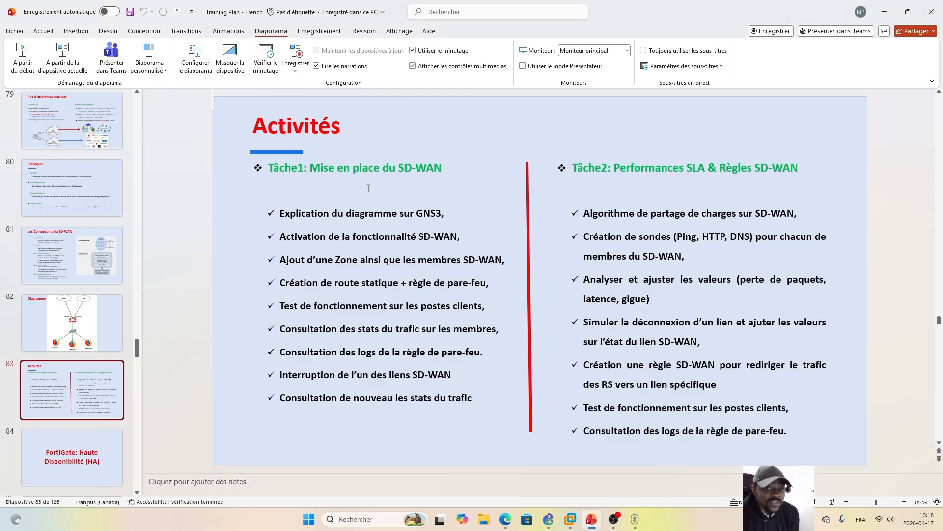
left_click(592, 519)
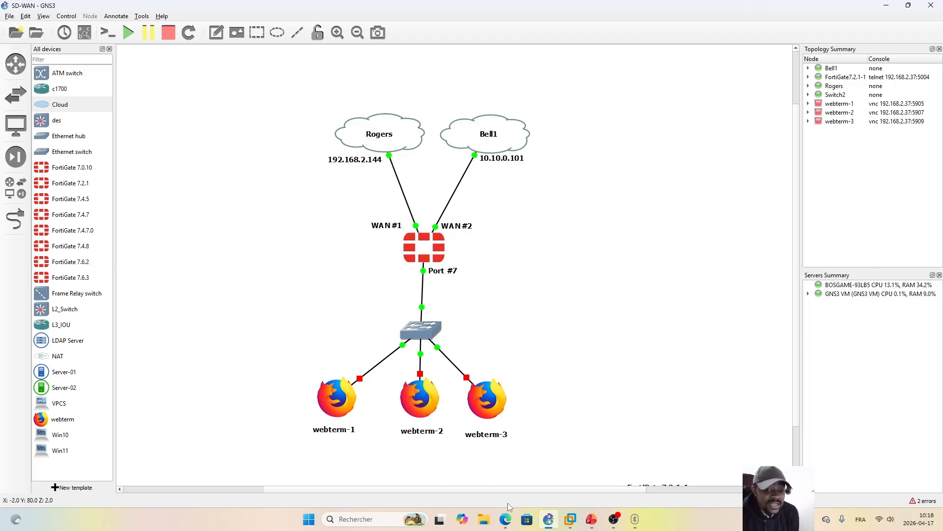
left_click(505, 522)
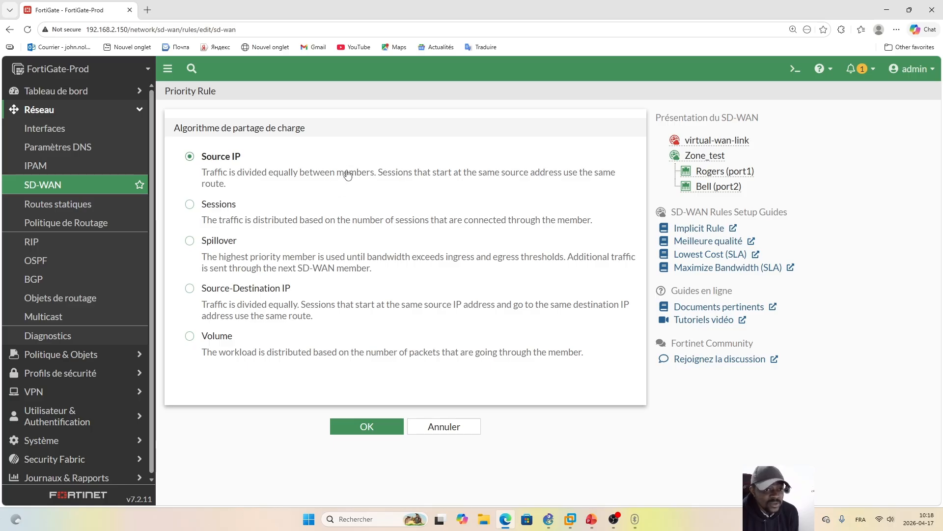
Select the Sessions algorithm and set the member weights to 8 for Rogers (port1) and 2 for Bell (port2).
left_click(190, 205)
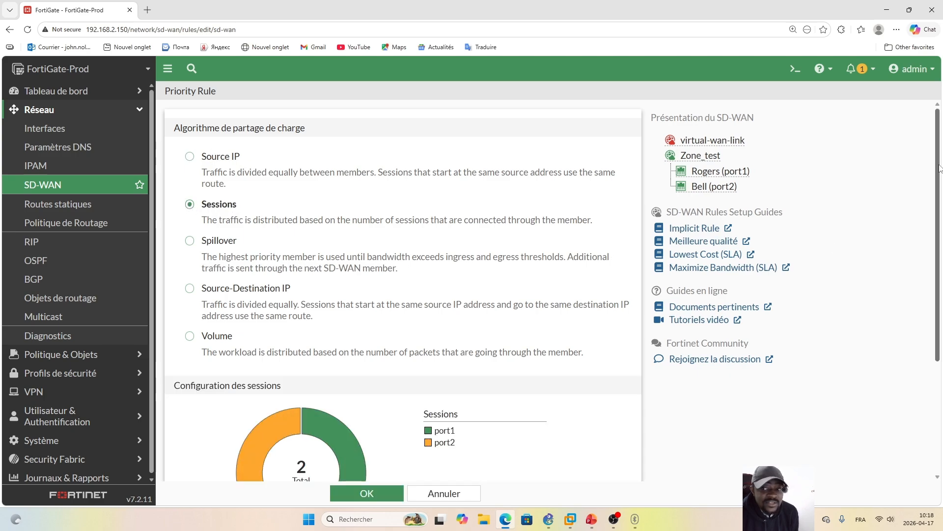
left_click_drag(940, 169, 940, 209)
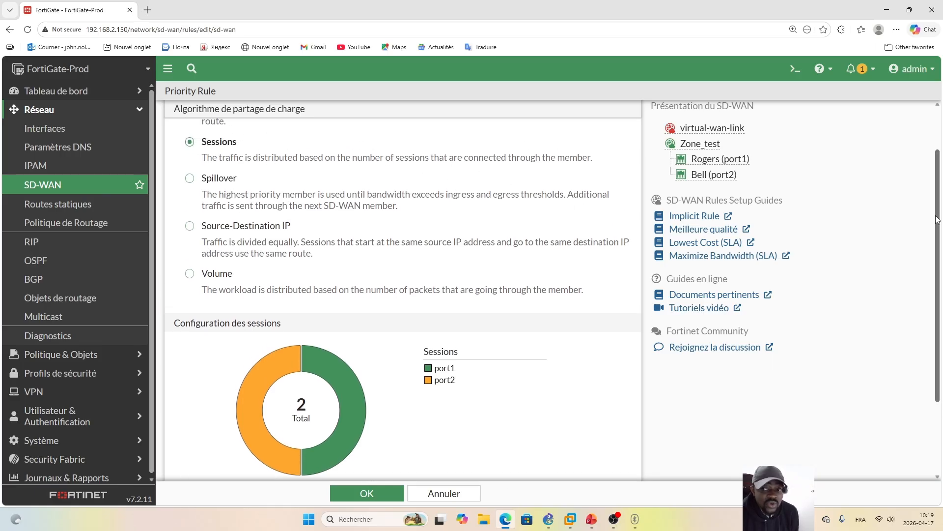
left_click_drag(939, 218, 941, 309)
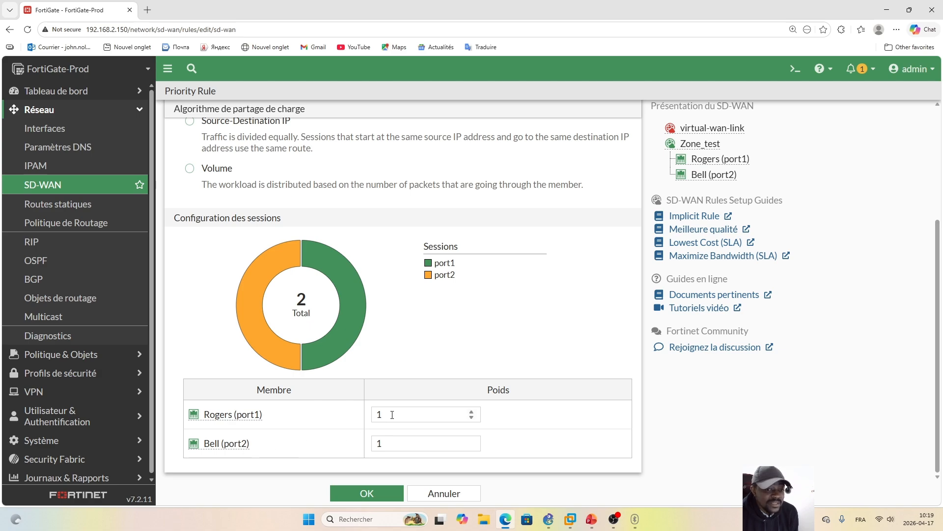
left_click_drag(392, 414, 373, 414)
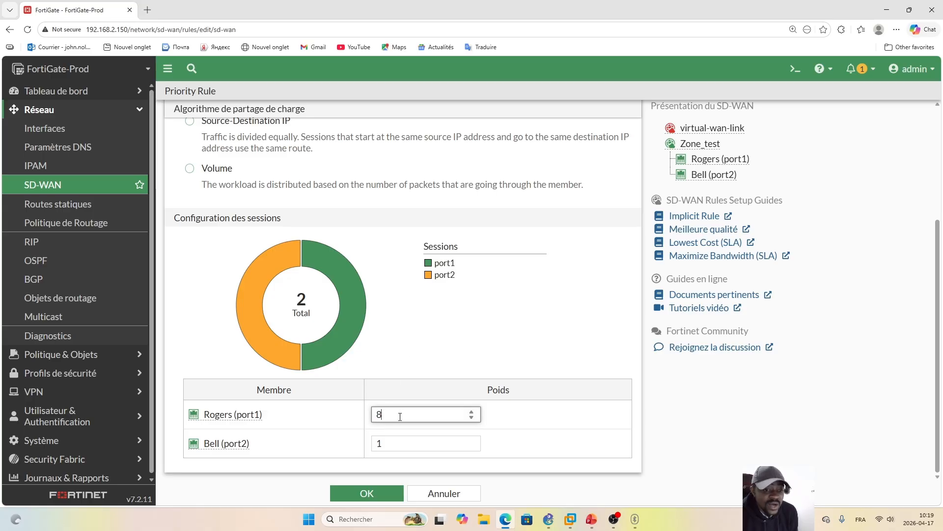
key("Tab")
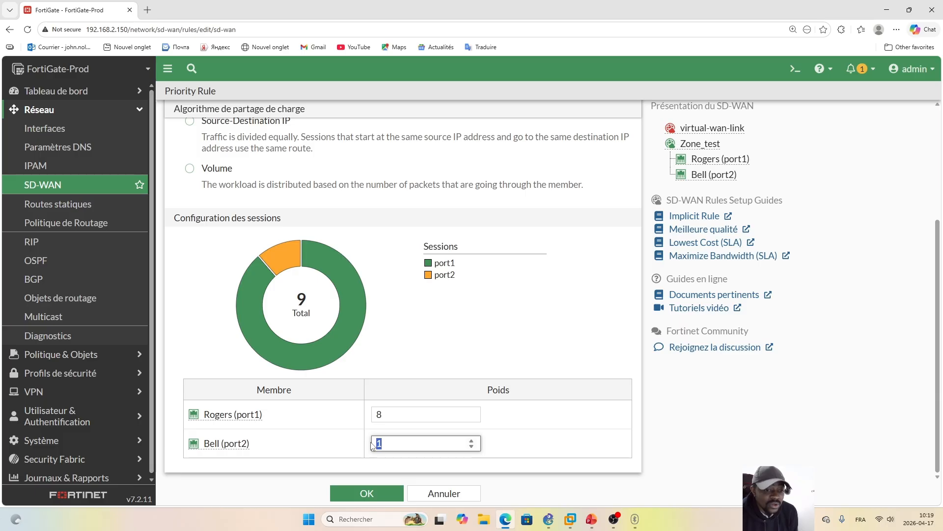
type("2")
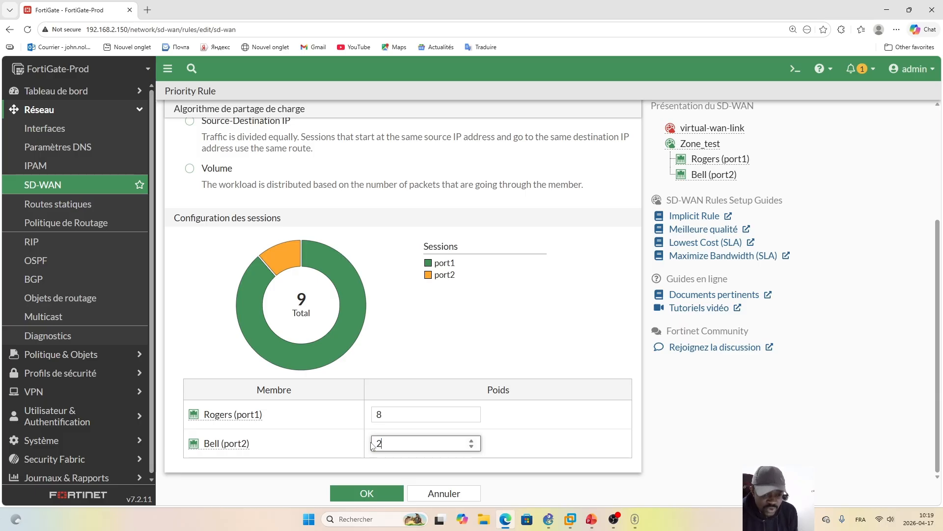
left_click(632, 364)
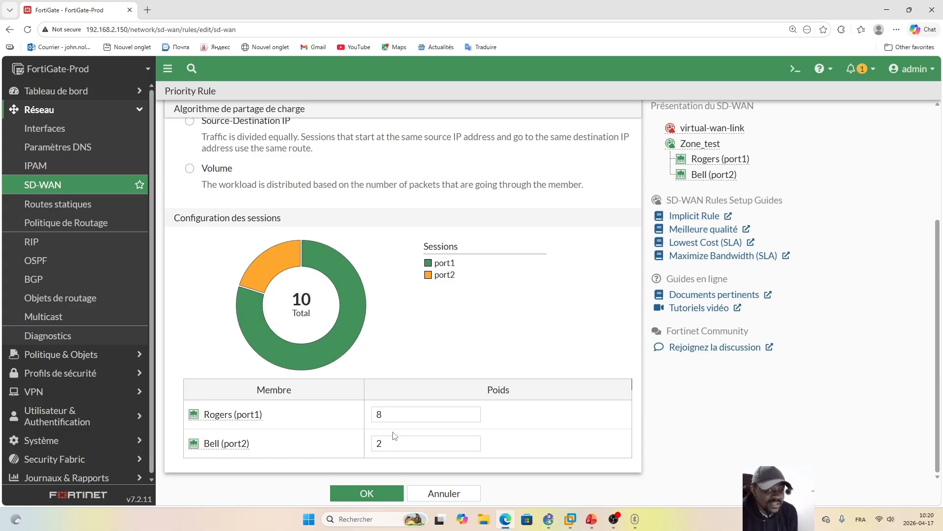
Select the Spillover algorithm and examine its description and the members' ingress and egress thresholds.
scroll(939, 312, "up", 3)
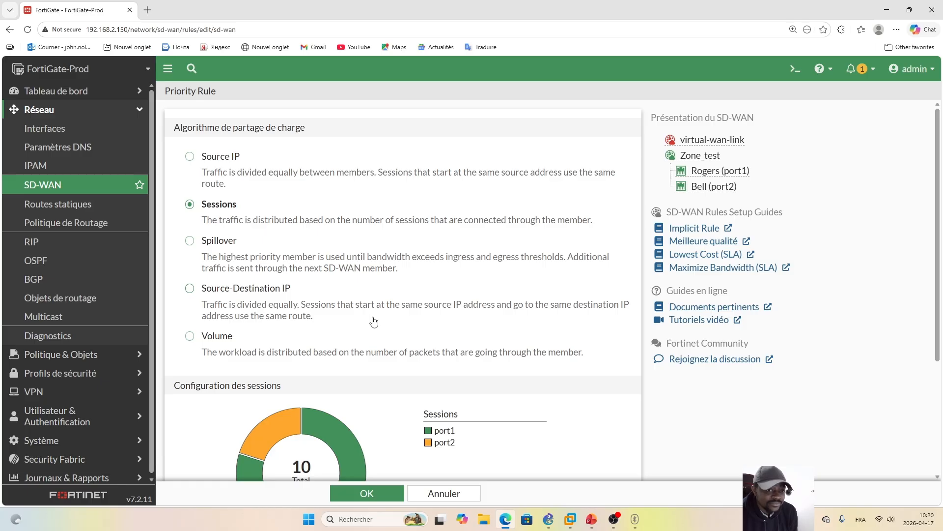
left_click(222, 242)
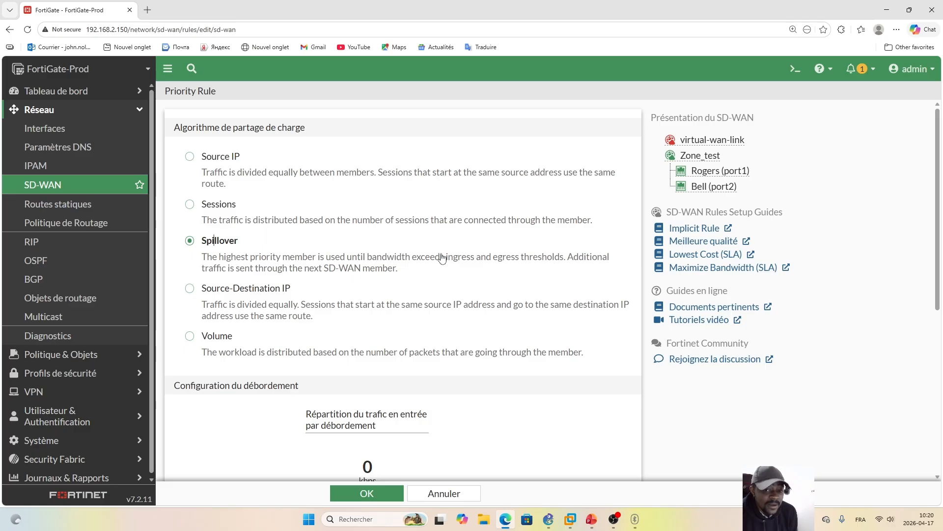
left_click_drag(940, 173, 930, 386)
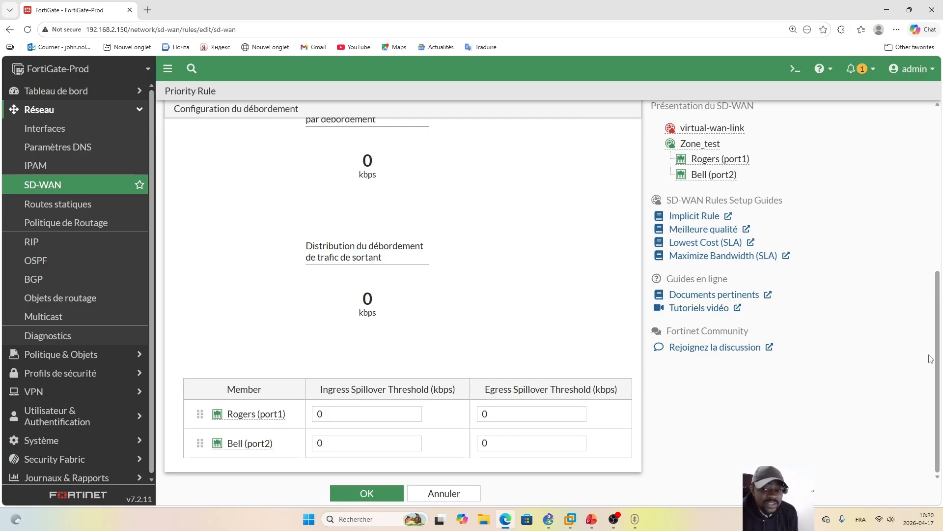
left_click_drag(938, 370, 937, 204)
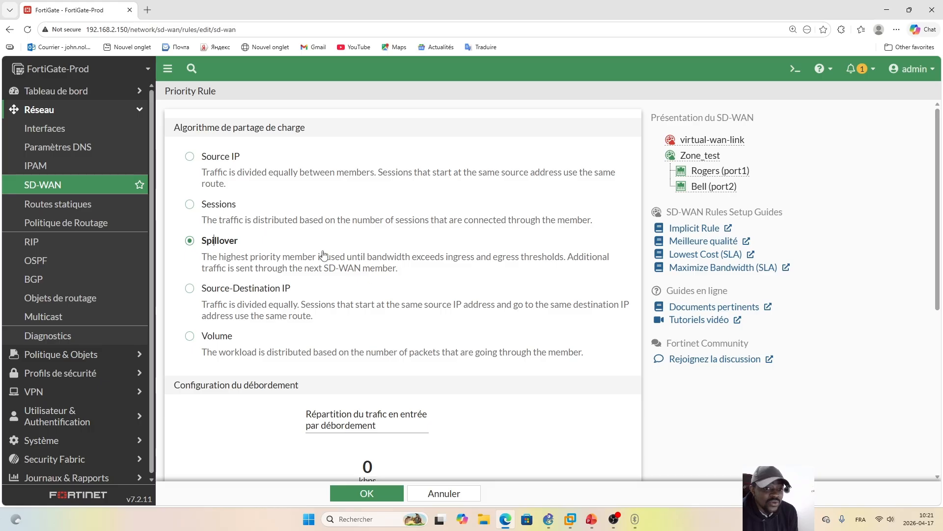
left_click_drag(941, 284, 938, 416)
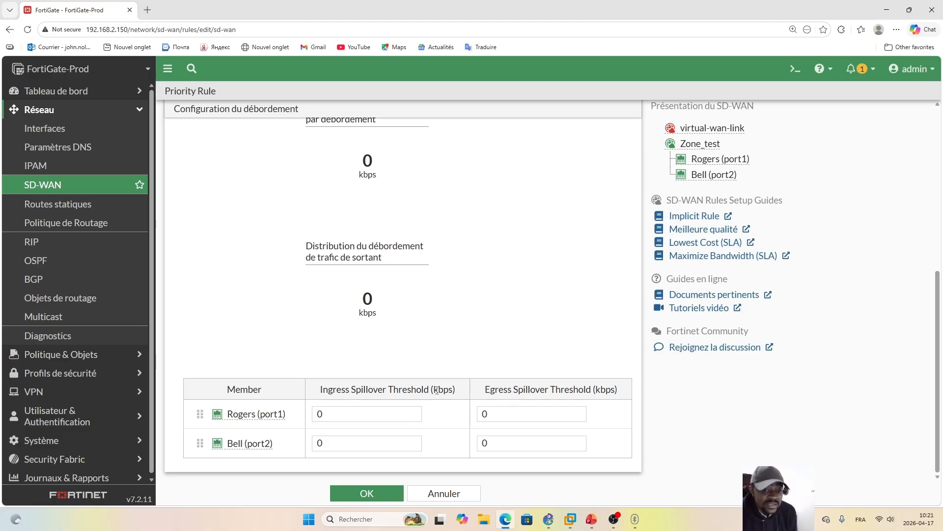
Set the spillover thresholds of Rogers (port1) to 10 kbps ingress and 20 kbps egress, with a priority of 10.
left_click(337, 413)
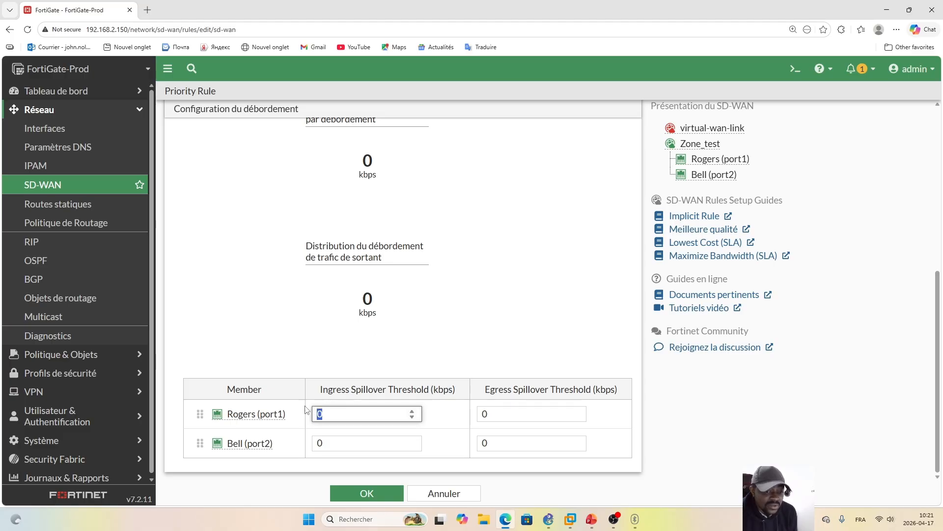
type("10")
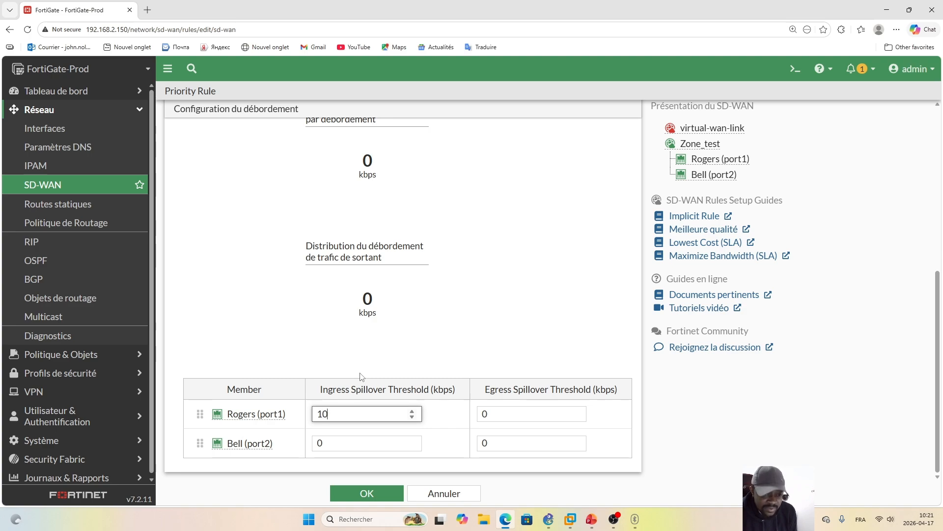
left_click(490, 413)
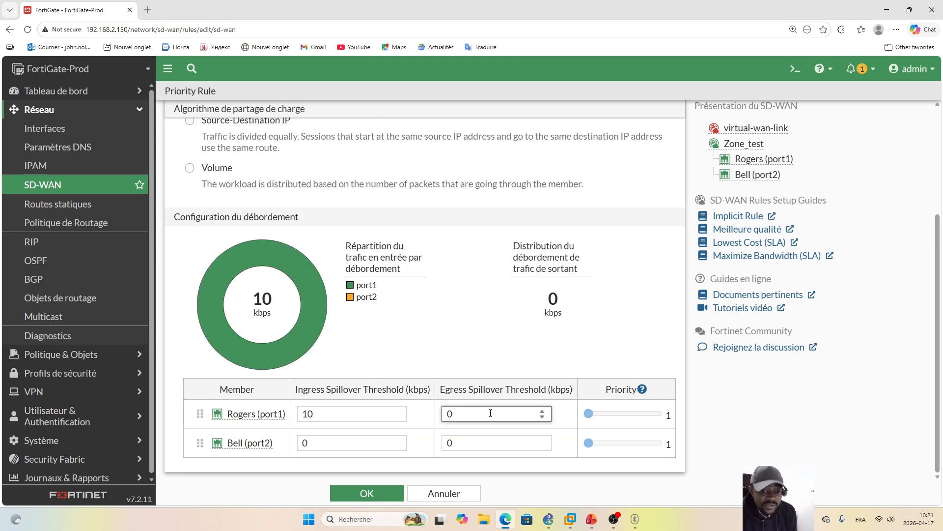
type("20")
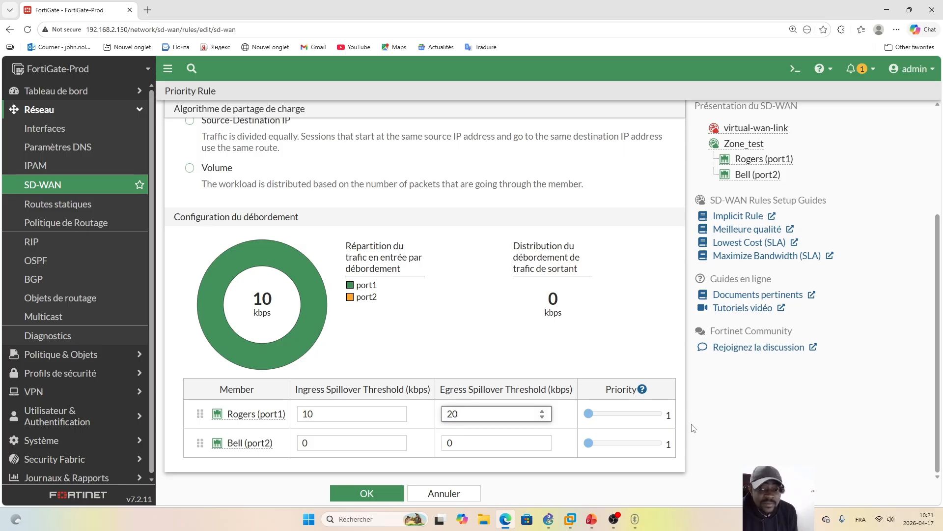
mouse_move(651, 391)
left_click(597, 414)
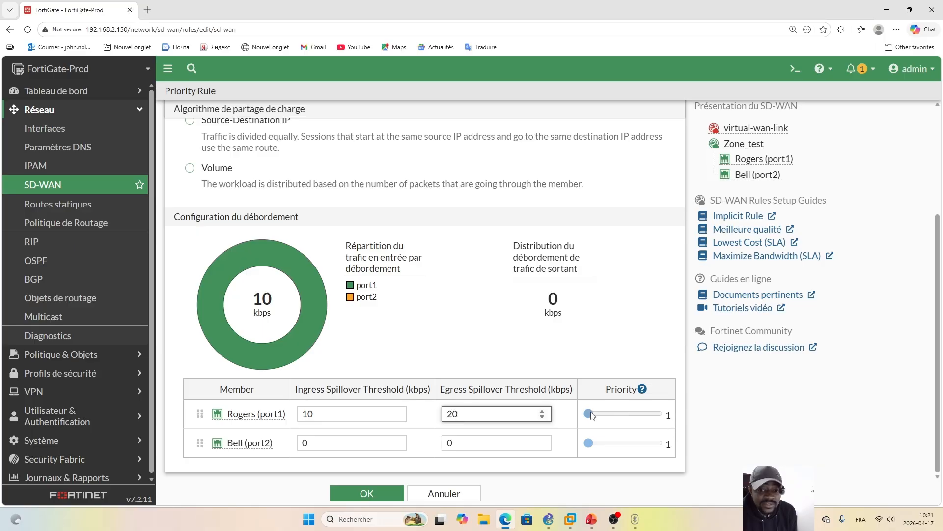
left_click_drag(599, 415, 596, 415)
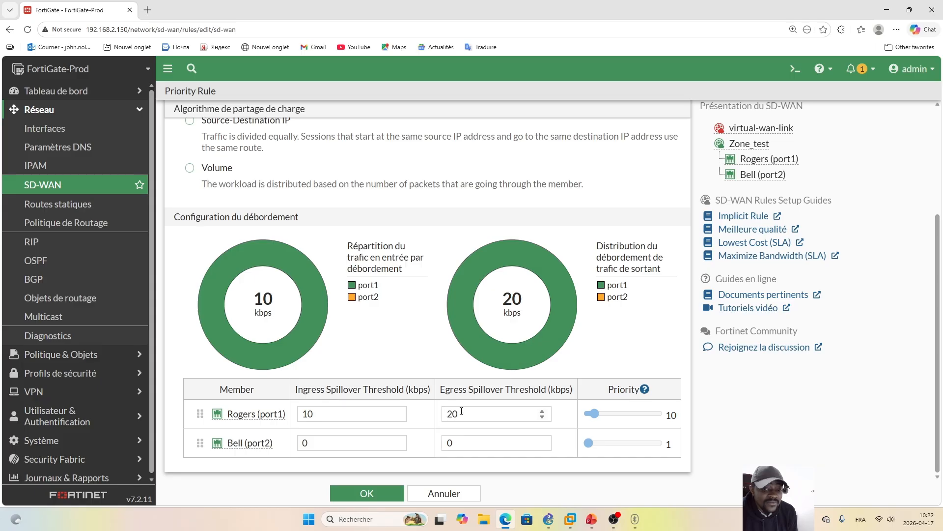
mouse_move(262, 412)
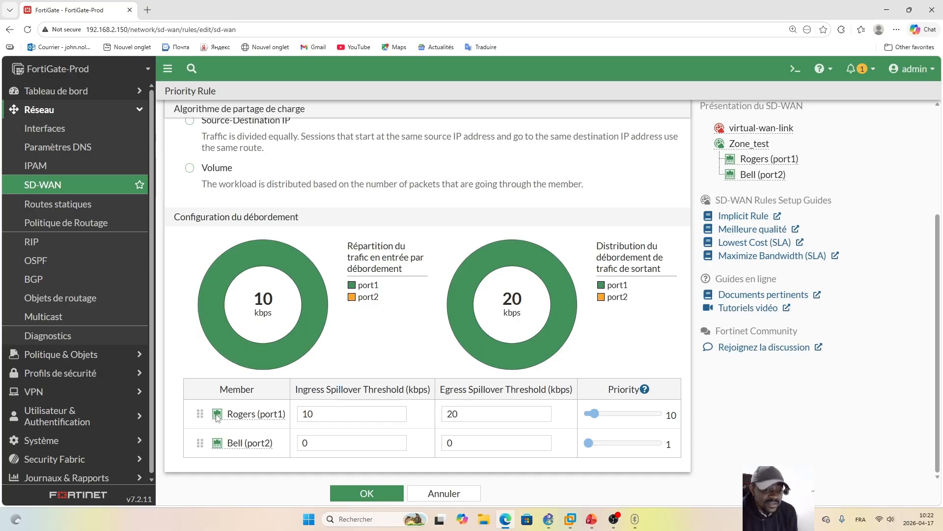
mouse_move(216, 416)
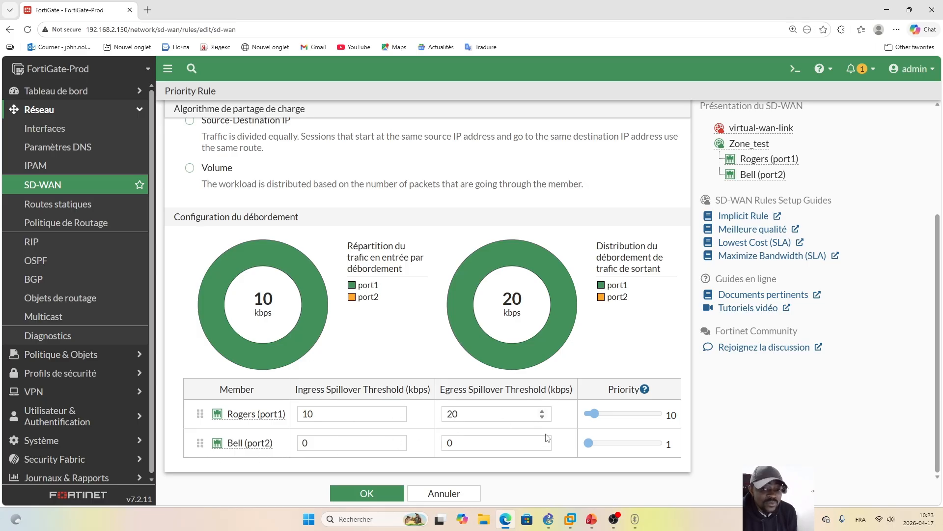
Select the Source-Destination IP algorithm and compare its description with the client and WAN paths in the GNS3 topology.
scroll(937, 392, "up", 3)
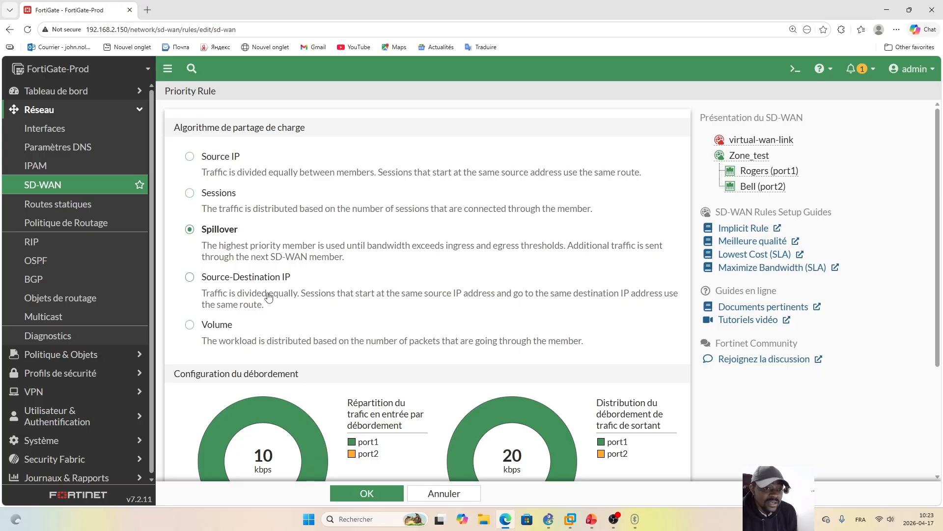
left_click(220, 279)
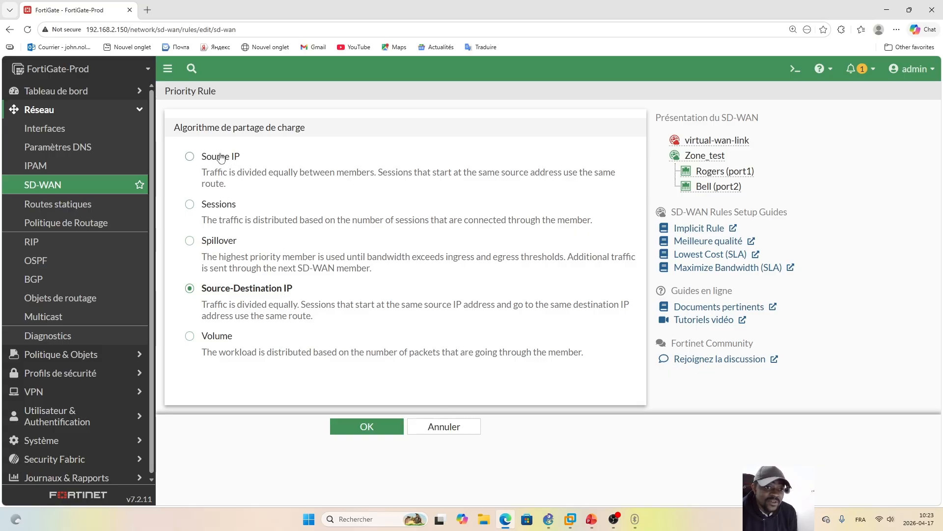
left_click(546, 516)
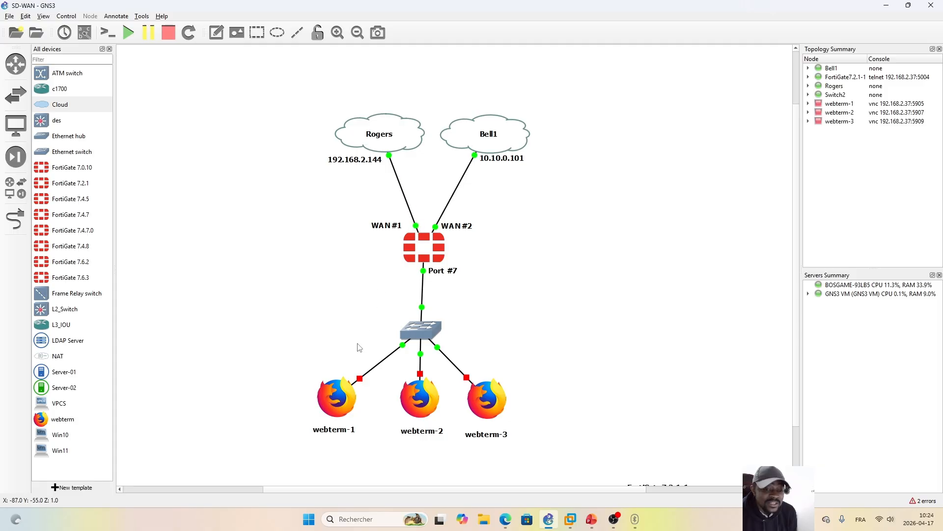
left_click(509, 521)
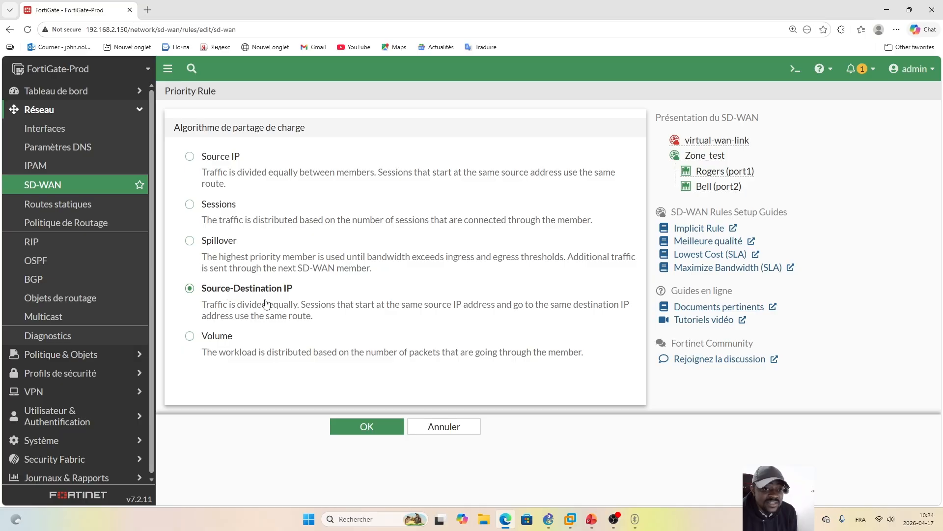
left_click(551, 521)
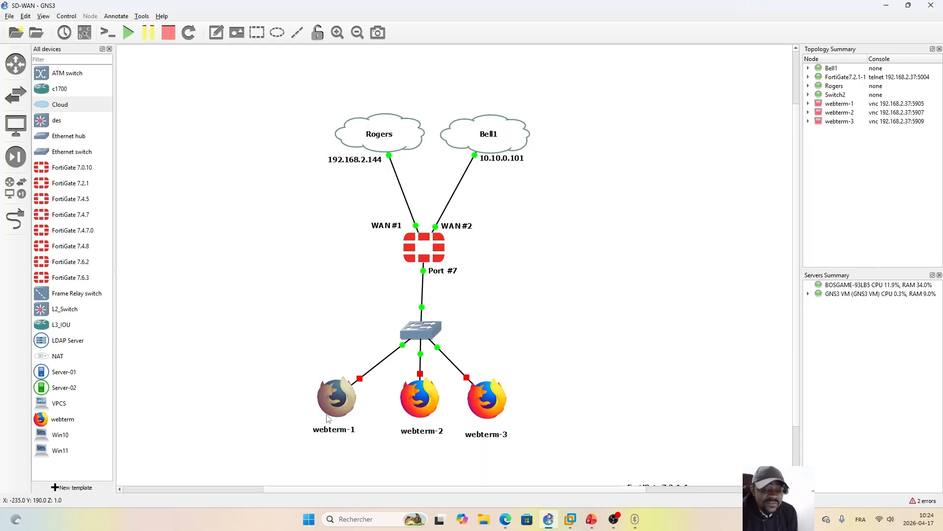
mouse_move(332, 408)
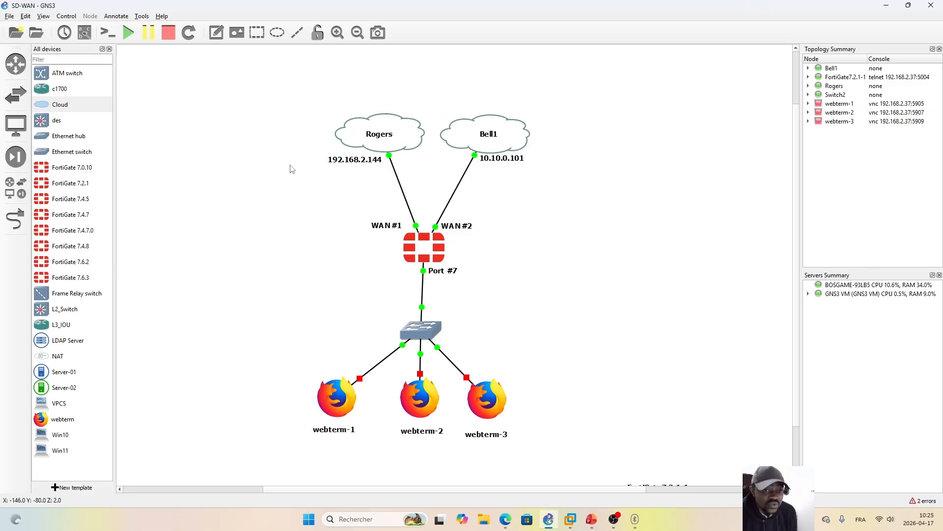
left_click(505, 519)
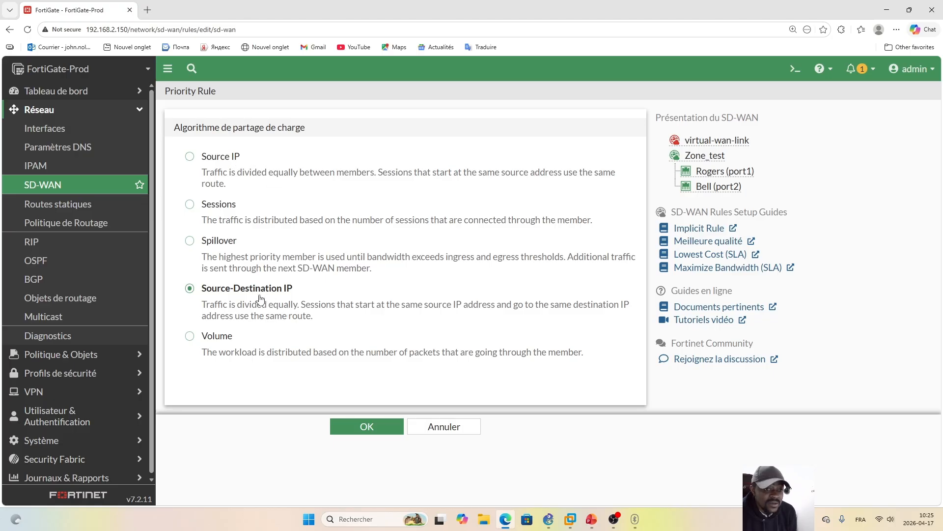
Select the Volume load-balancing algorithm for the implicit rule and compare its member configuration with that of Sessions.
left_click(190, 337)
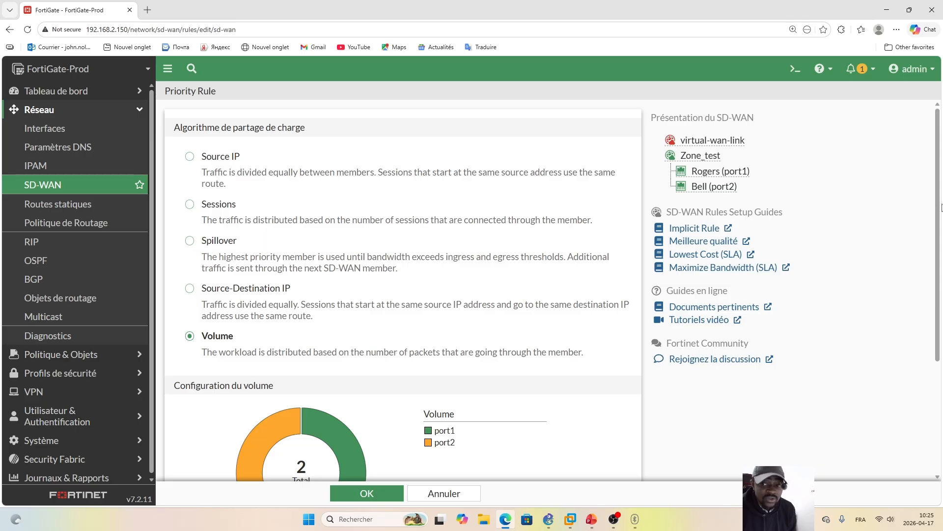
scroll(581, 196, "down", 1)
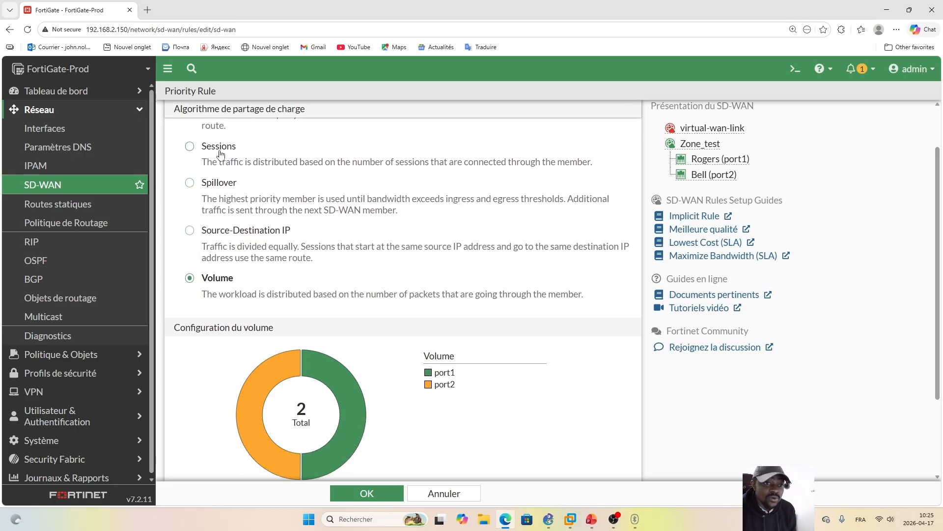
left_click(190, 147)
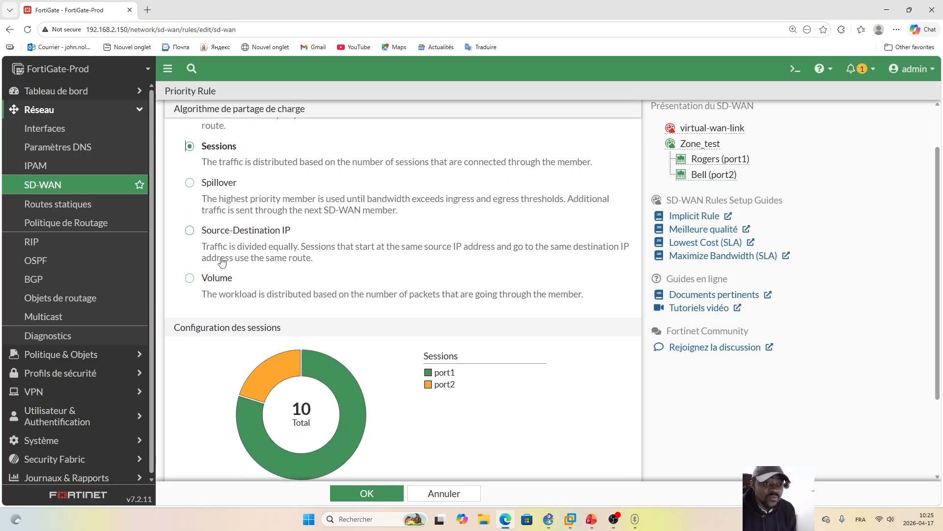
left_click(190, 279)
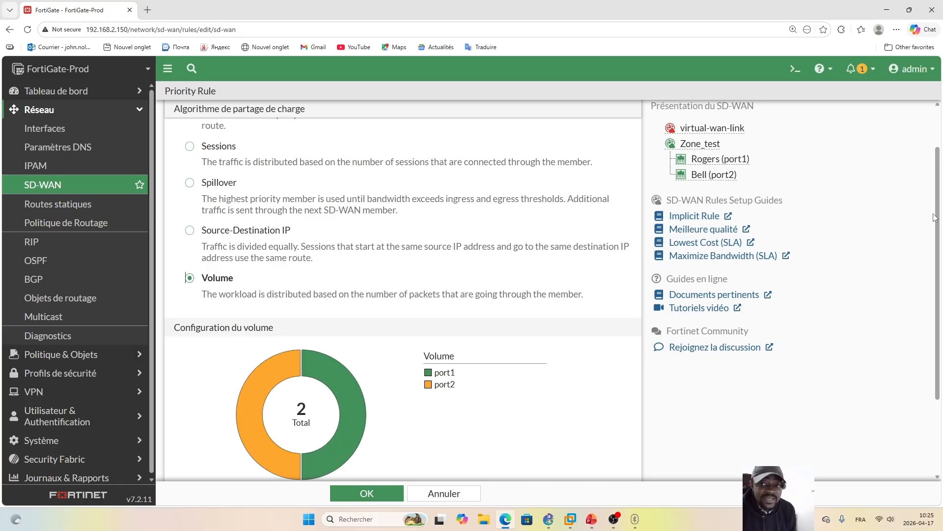
Set the Volume algorithm's member weights to 7 for Rogers (port1) and 3 for Bell (port2).
scroll(927, 314, "down", 2)
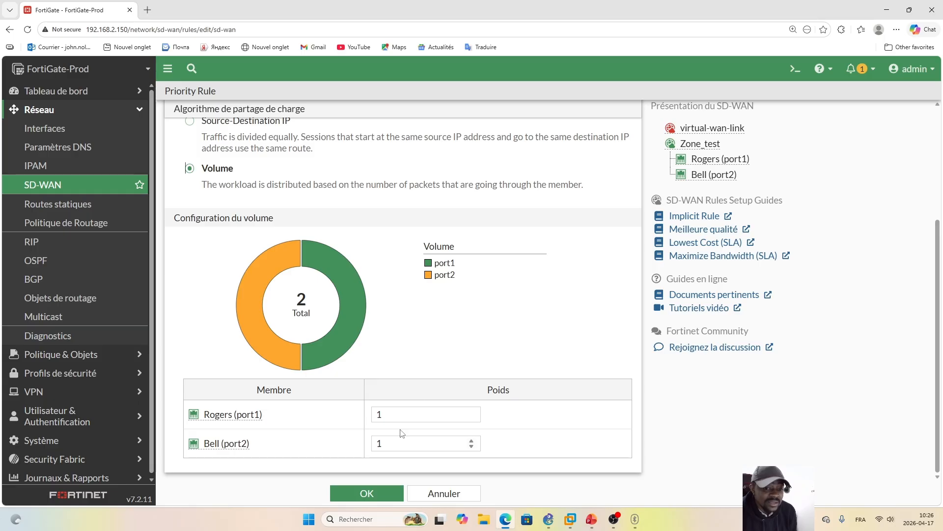
left_click_drag(394, 414, 365, 413)
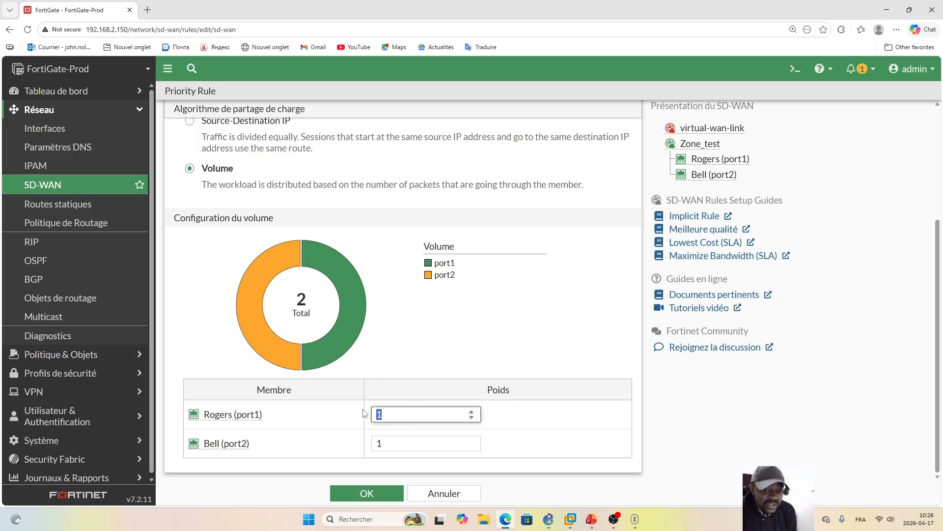
type("7")
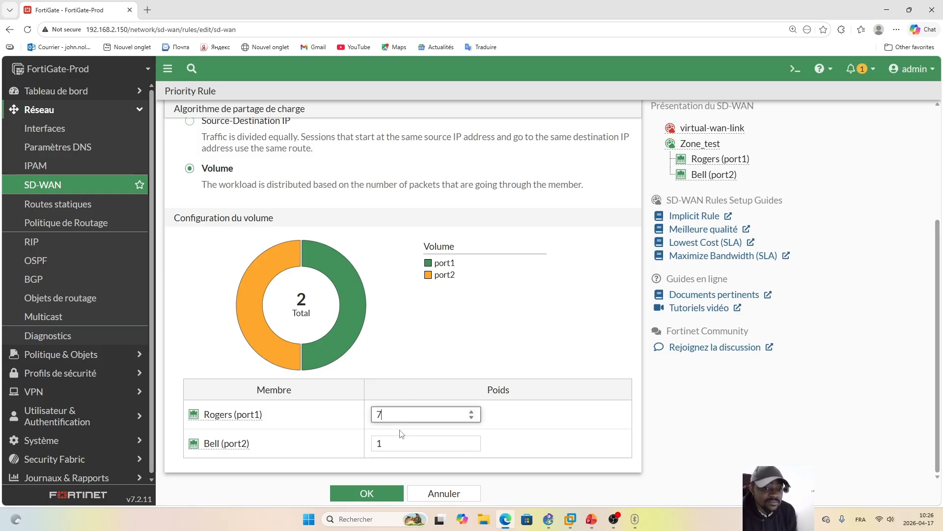
left_click_drag(399, 443, 360, 446)
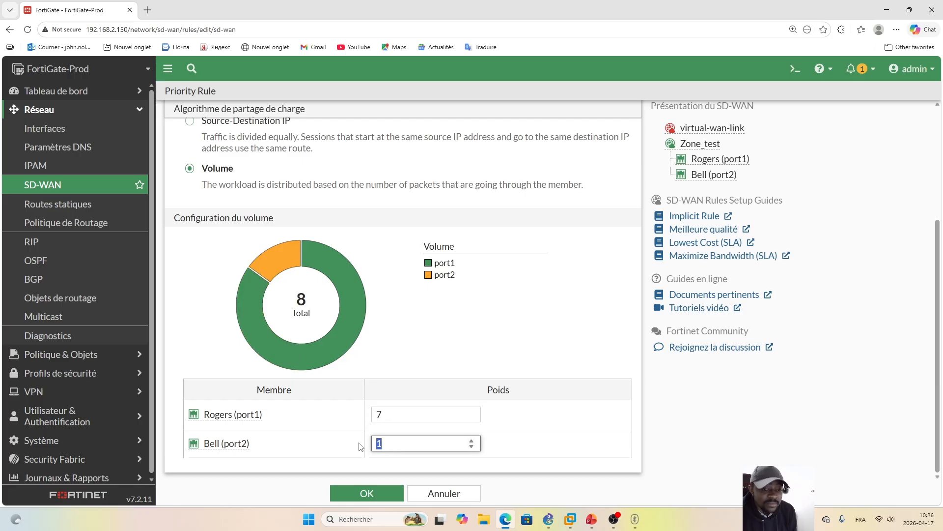
type("3")
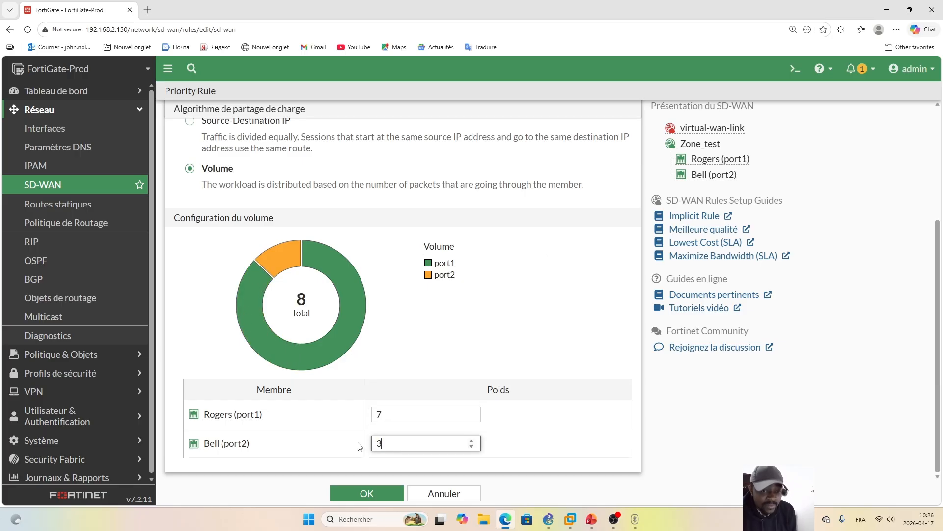
left_click(443, 319)
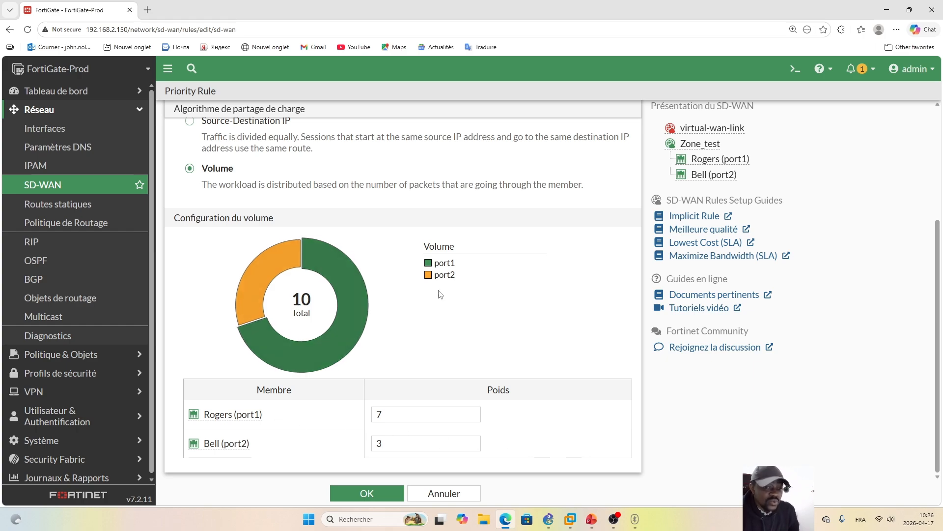
Switch the implicit rule's algorithm back to Sessions and consult the Activités slide in PowerPoint for the SD-WAN tasks.
scroll(831, 198, "up", 4)
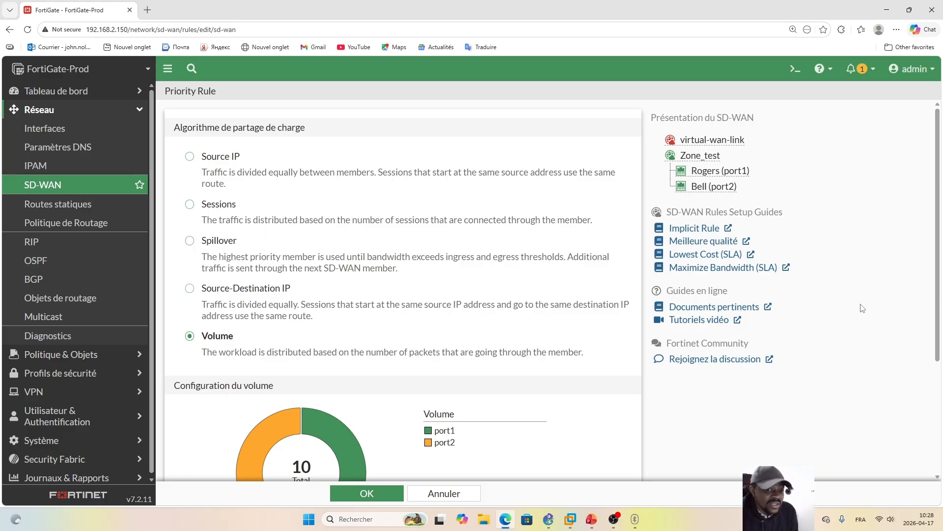
scroll(937, 183, "down", 3)
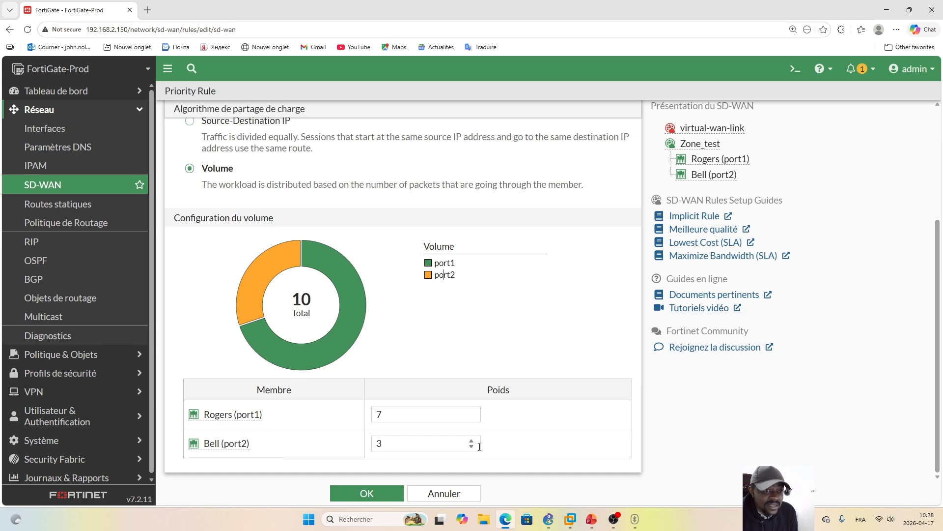
scroll(935, 228, "up", 3)
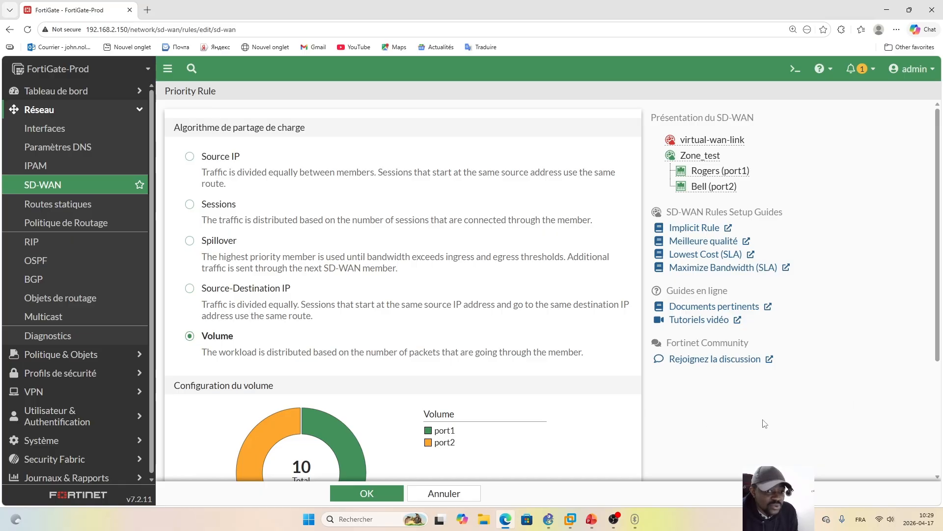
left_click(191, 205)
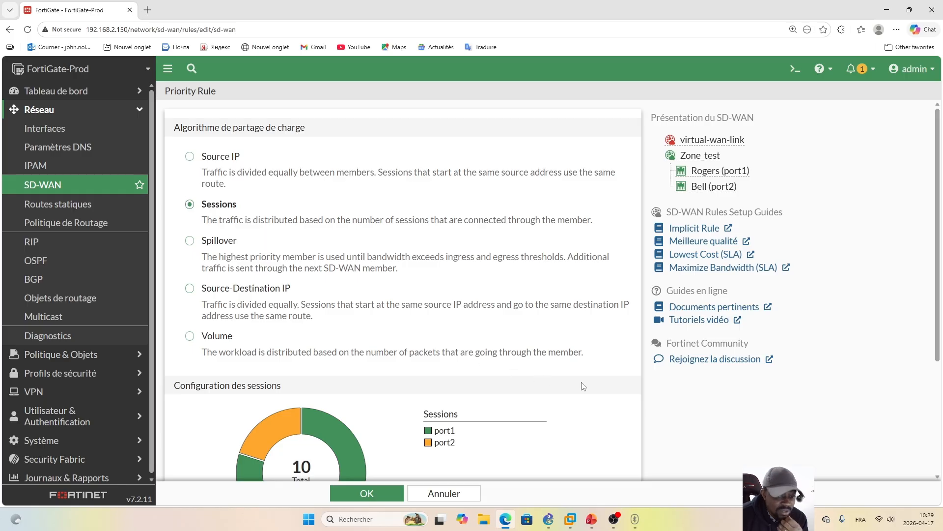
left_click(591, 519)
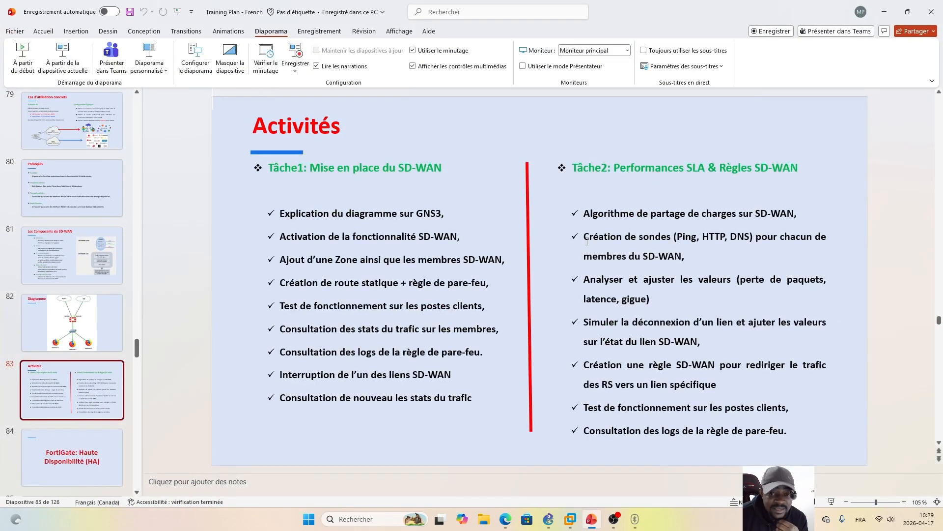